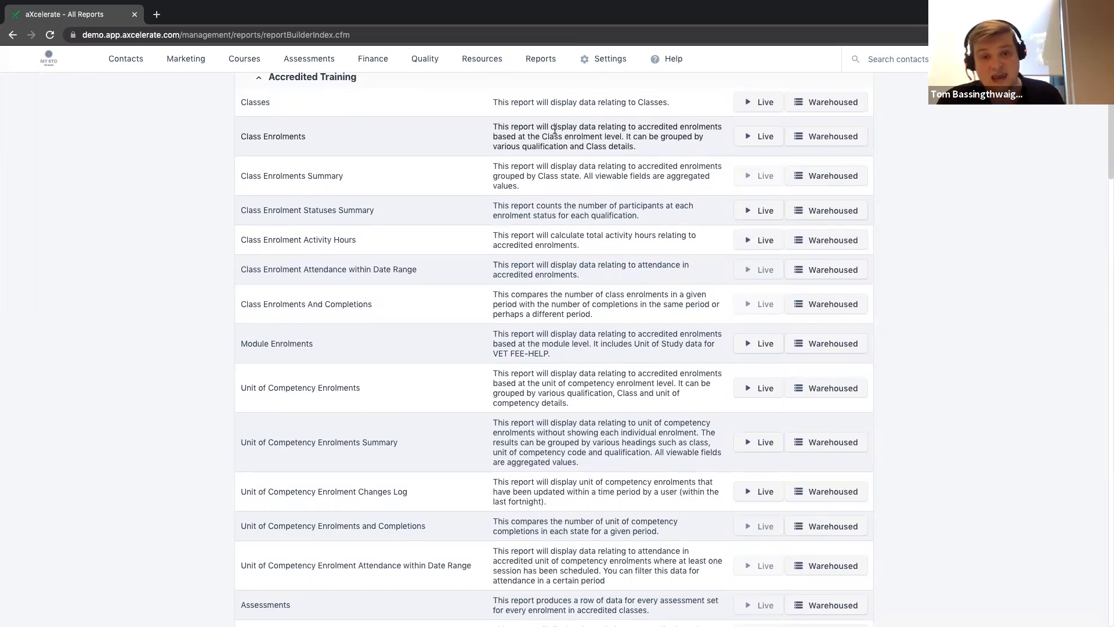
Step: Look through the Accredited Training reports, examining the Classes and Class Enrolments entries
scroll(259, 143, "up", 2)
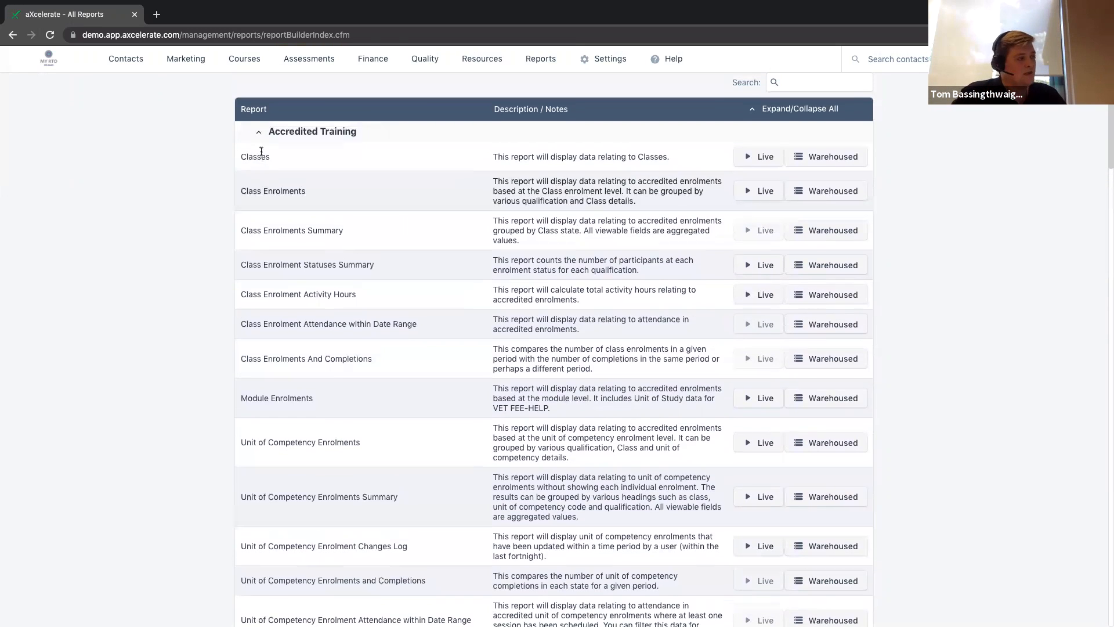
left_click_drag(264, 161, 251, 189)
left_click(305, 195)
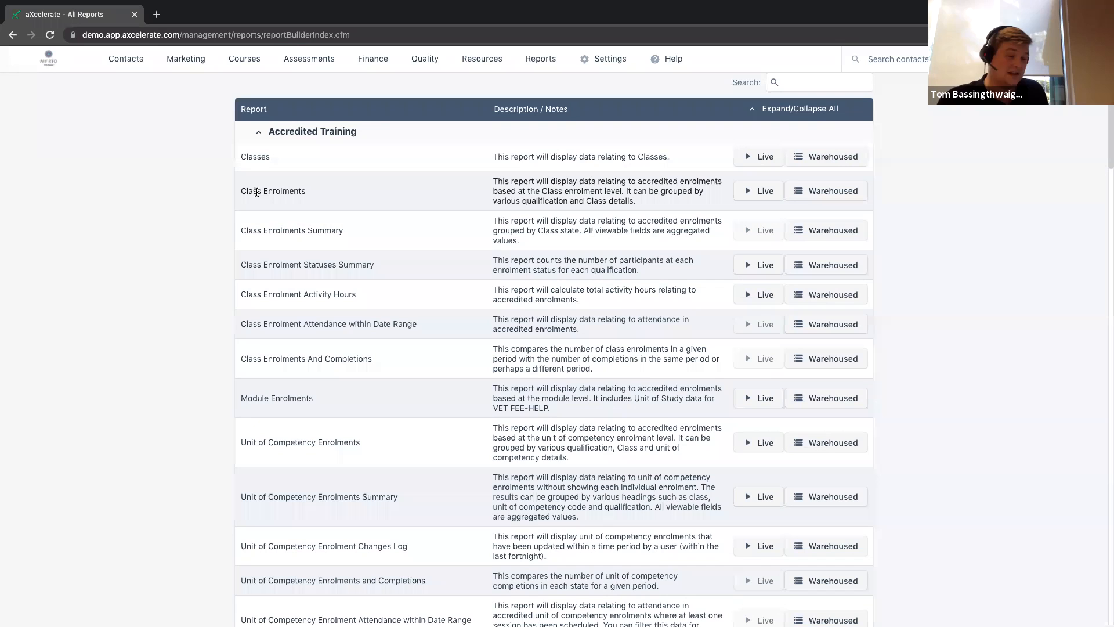
scroll(148, 185, "down", 2)
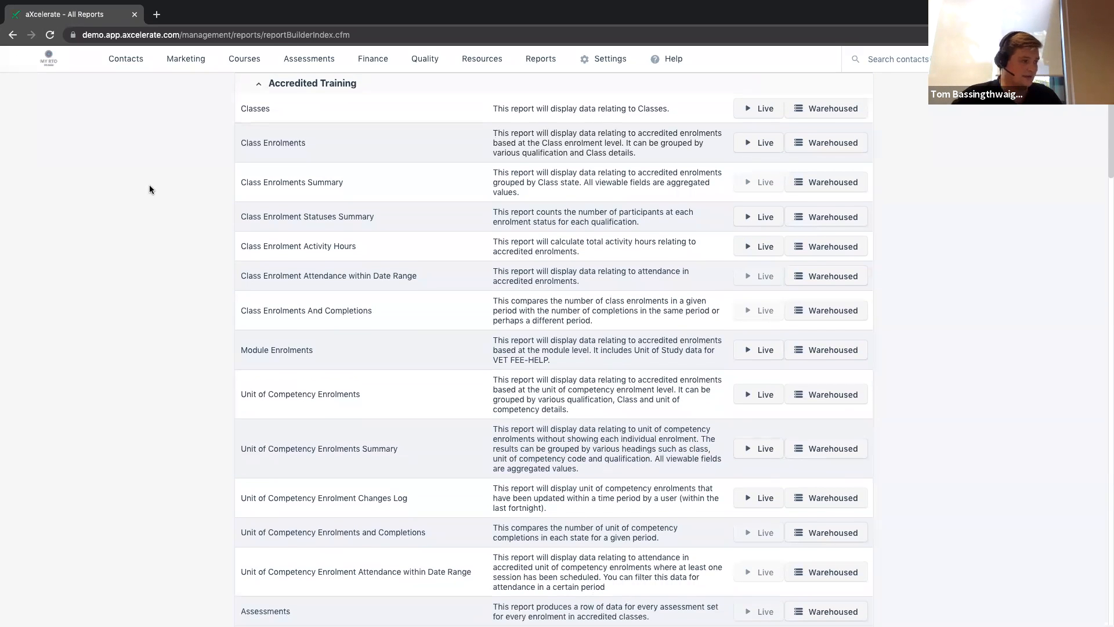
scroll(149, 184, "up", 3)
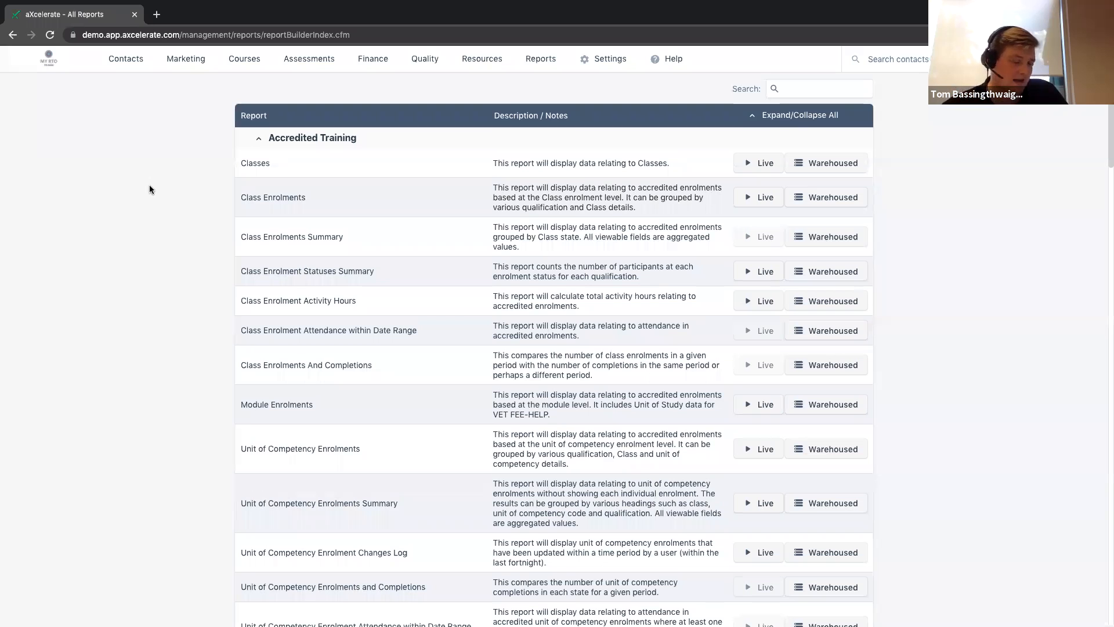
scroll(150, 188, "up", 2)
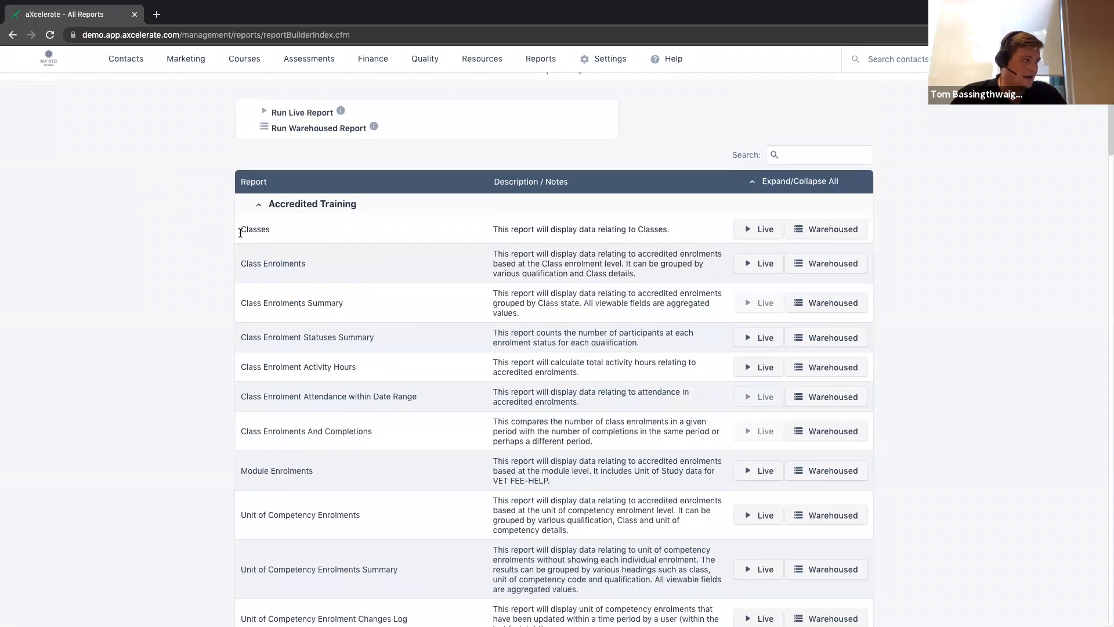
left_click_drag(238, 263, 315, 274)
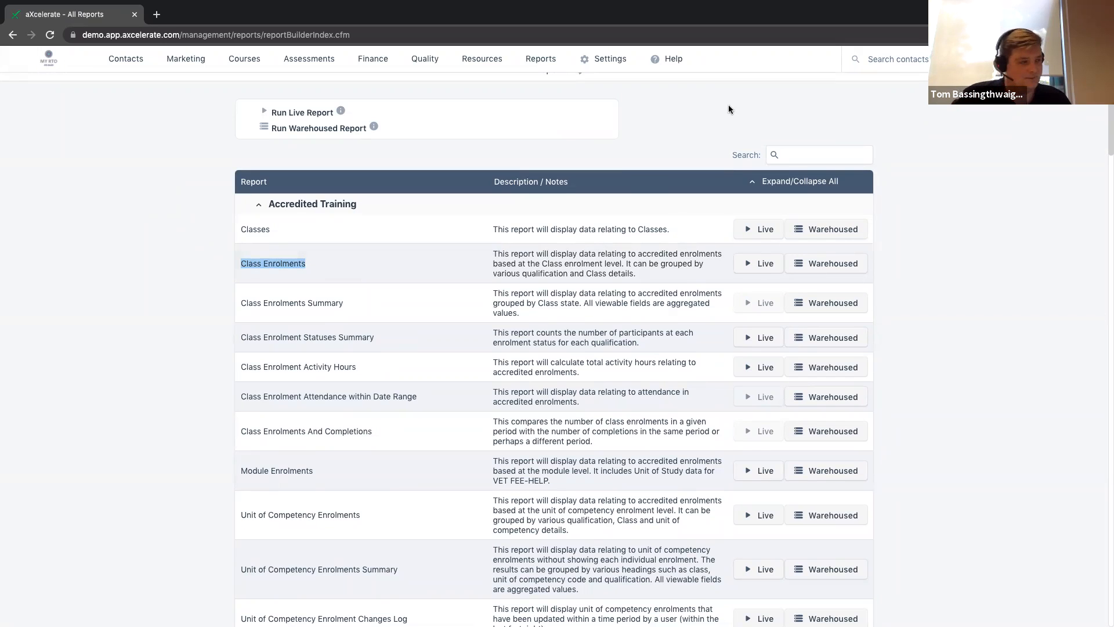
left_click(772, 140)
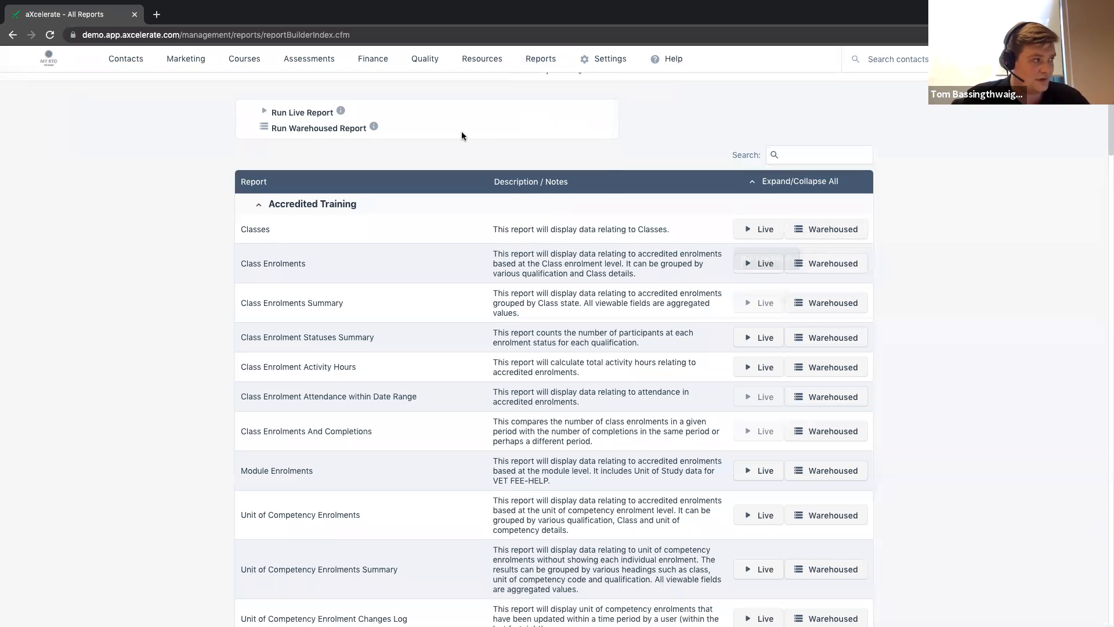
Step: Open the saved reports list and examine the name, creation date and owner of the Completed Units this year report
mouse_move(540, 62)
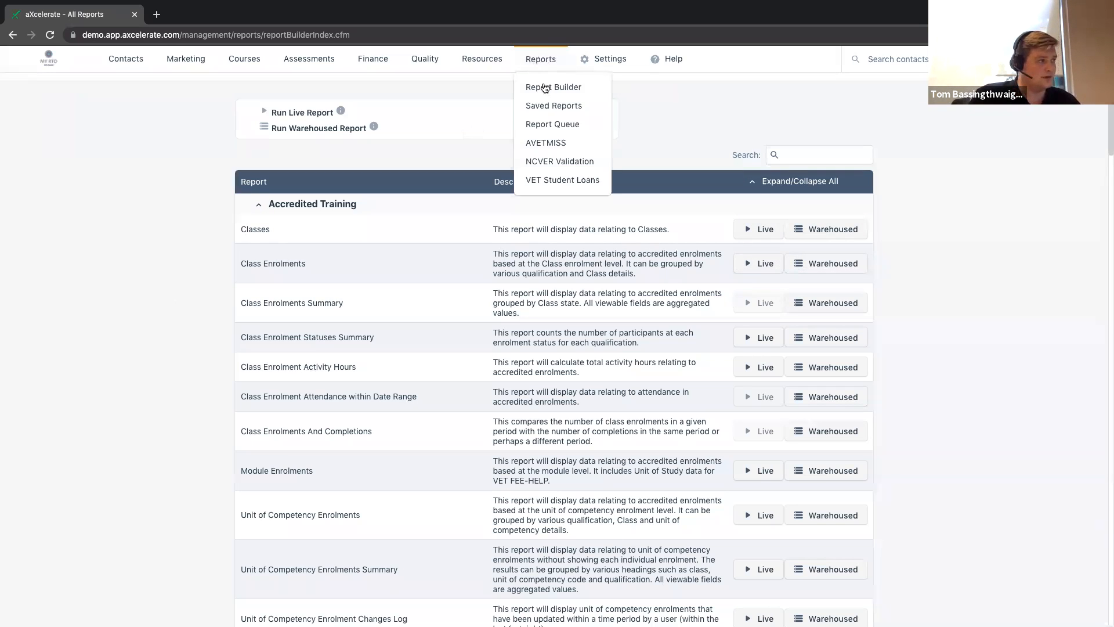
left_click(540, 111)
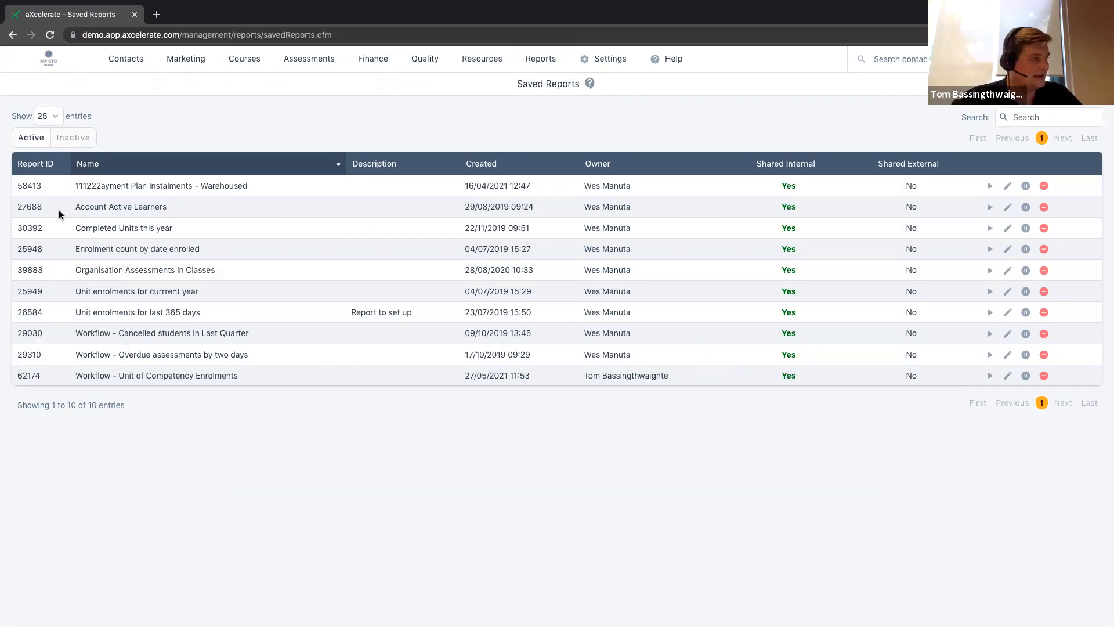
left_click_drag(71, 227, 177, 234)
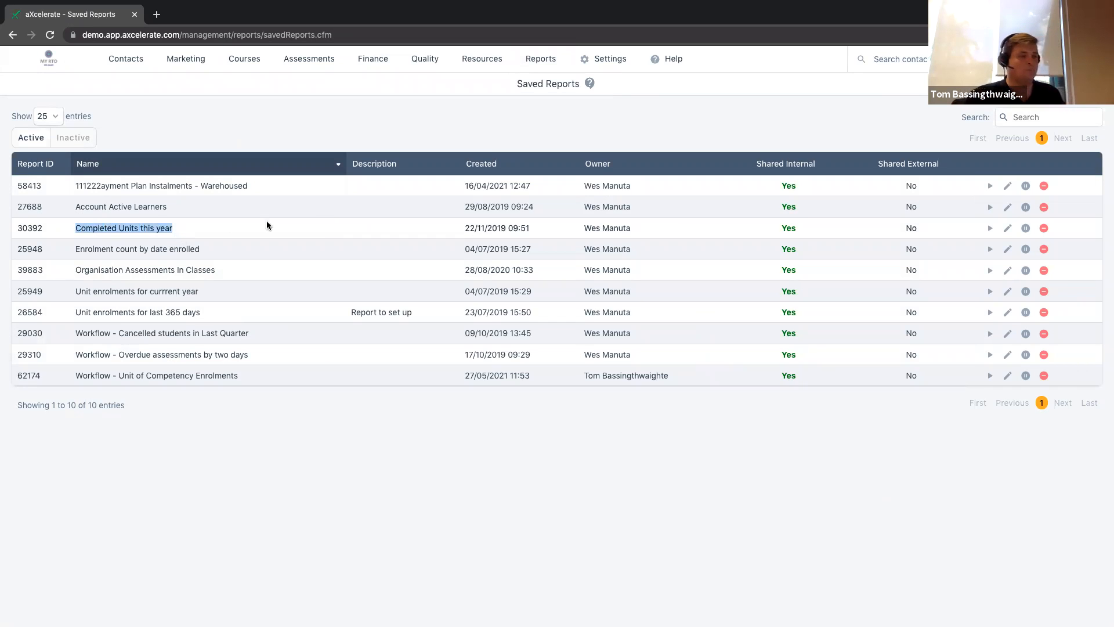
left_click_drag(492, 229, 513, 230)
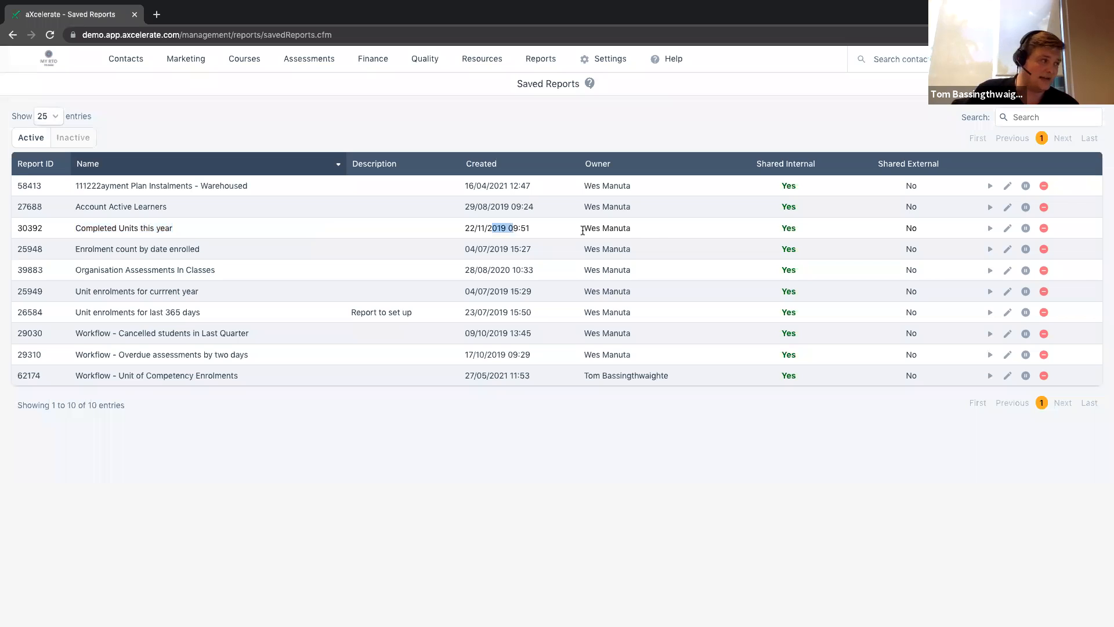
left_click_drag(582, 230, 657, 233)
left_click_drag(73, 229, 189, 235)
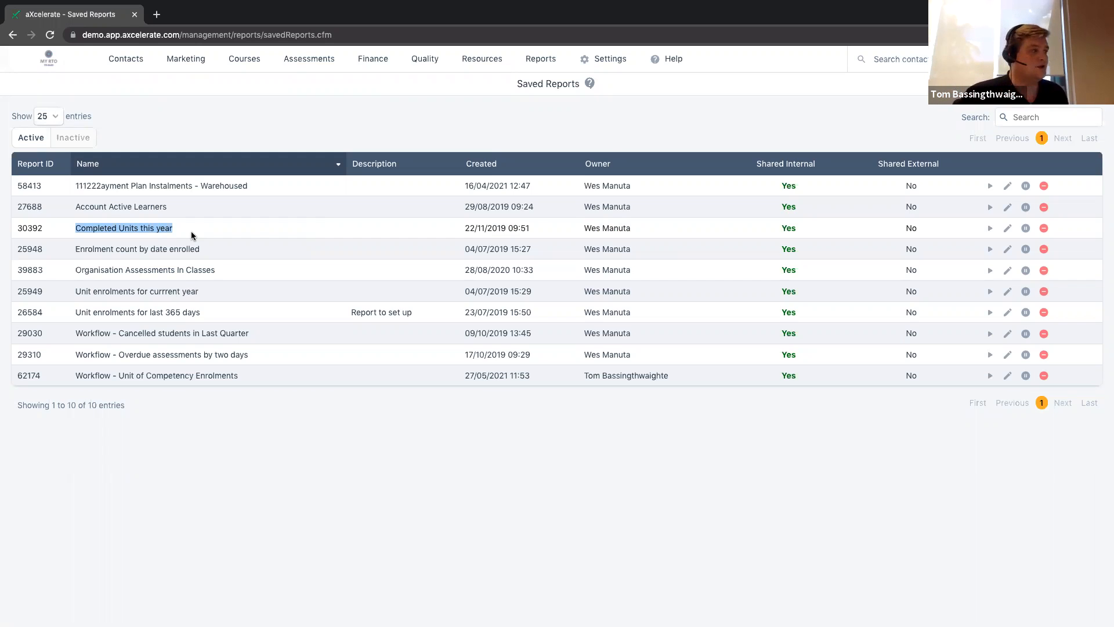
double_click(500, 247)
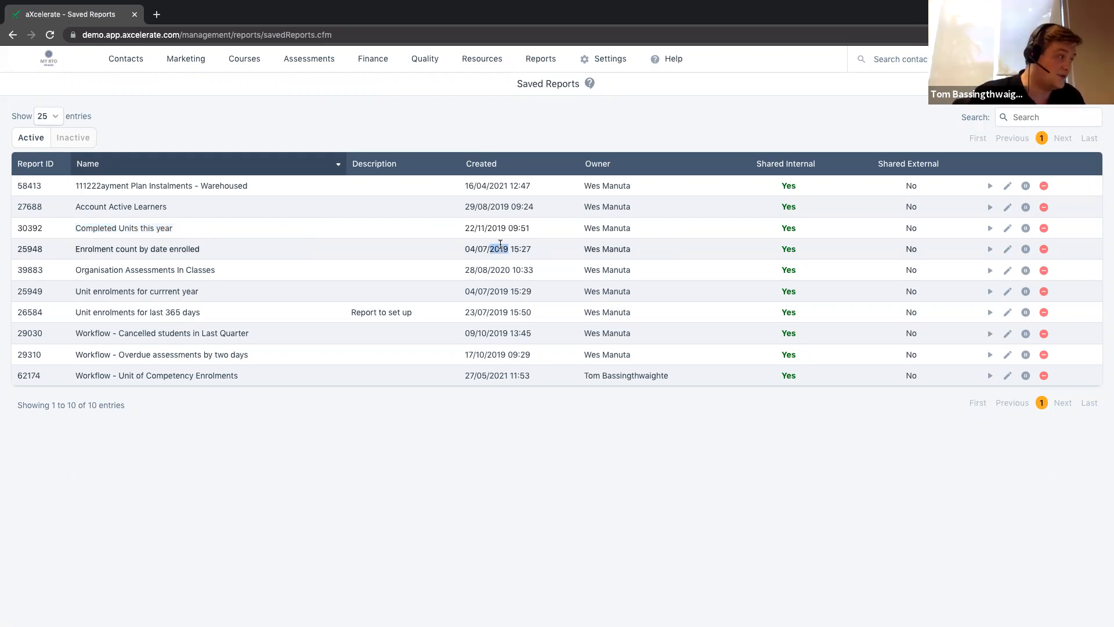
double_click(497, 228)
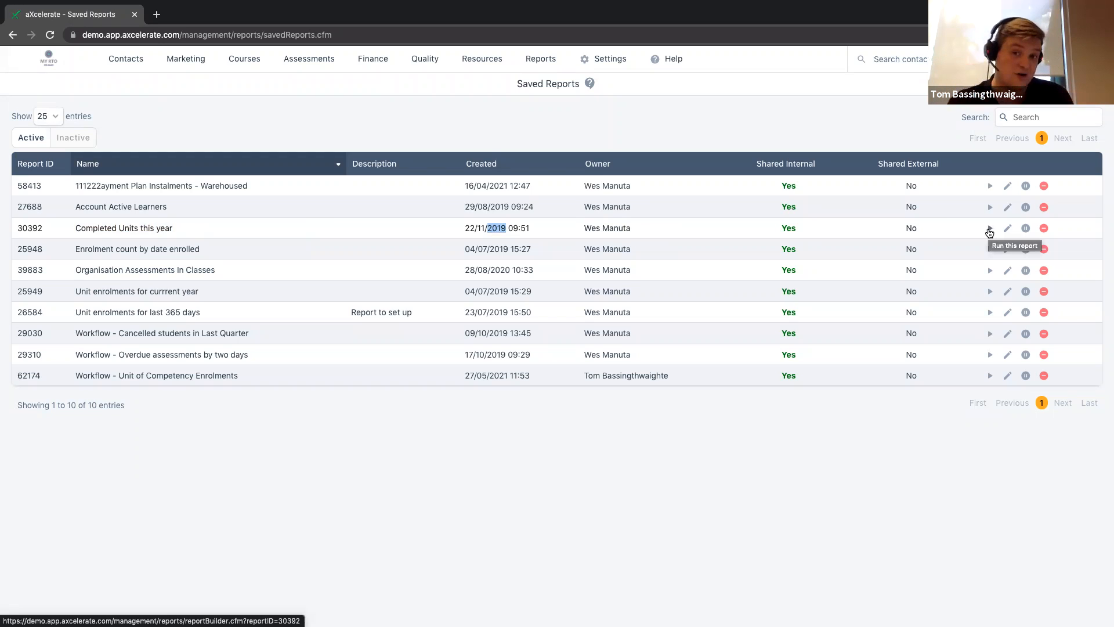
Step: Run the saved Completed Units this year report and examine its Activity End Date filter
left_click(1002, 228)
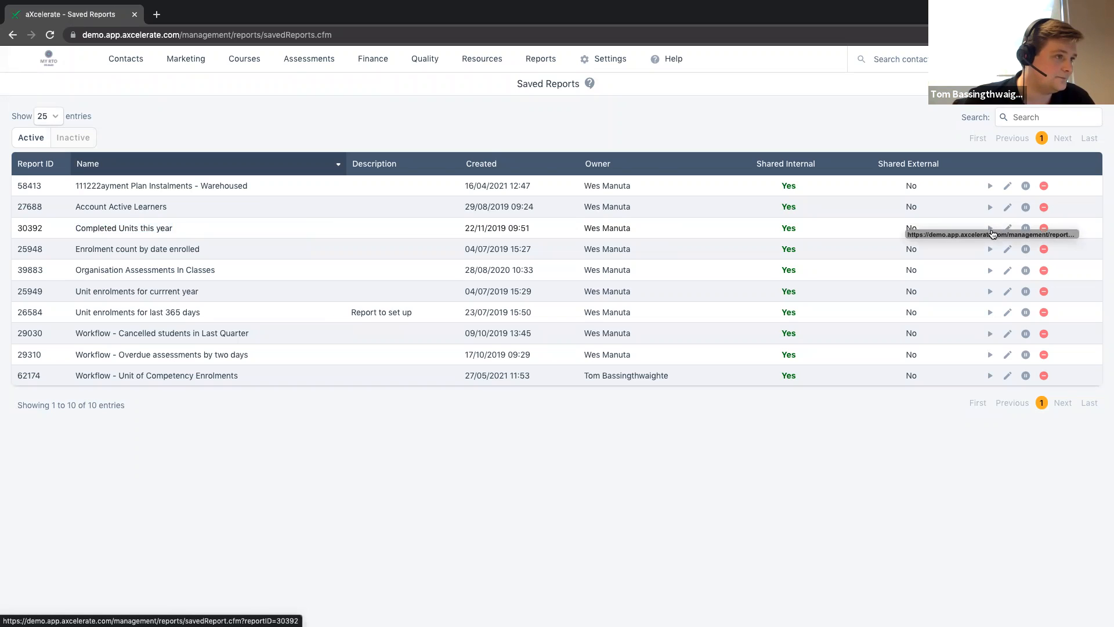
left_click(990, 228)
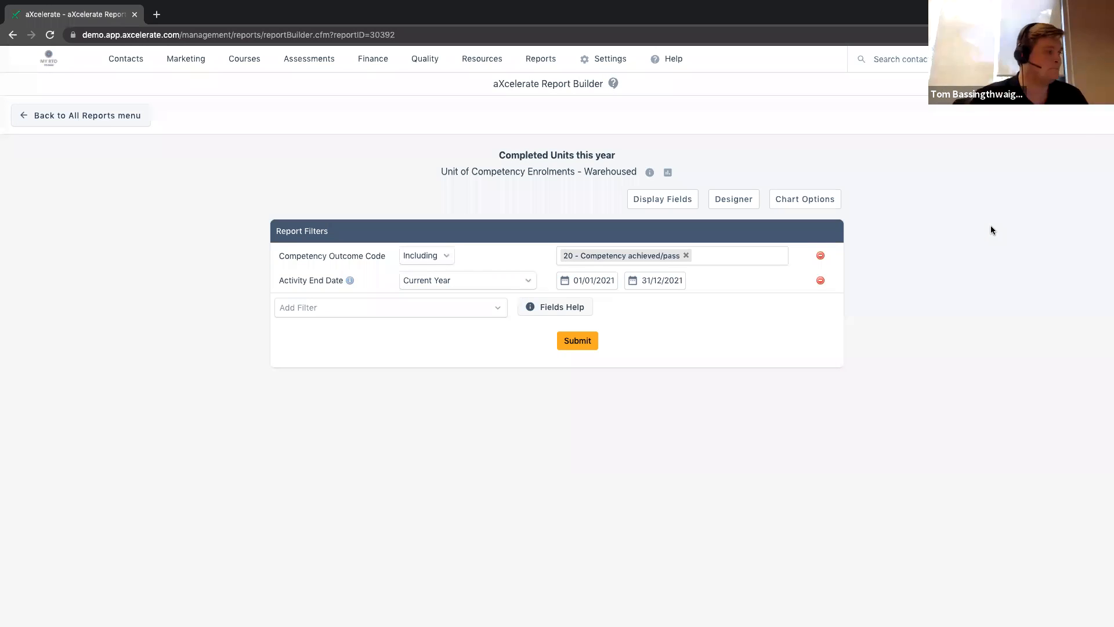
left_click_drag(278, 281, 346, 281)
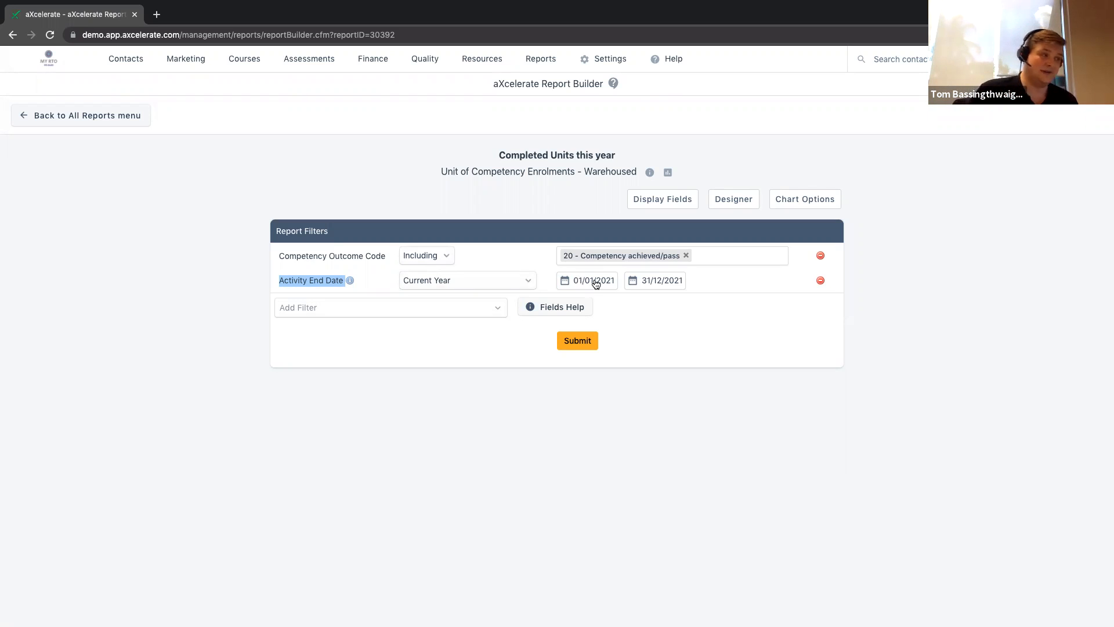
left_click(234, 229)
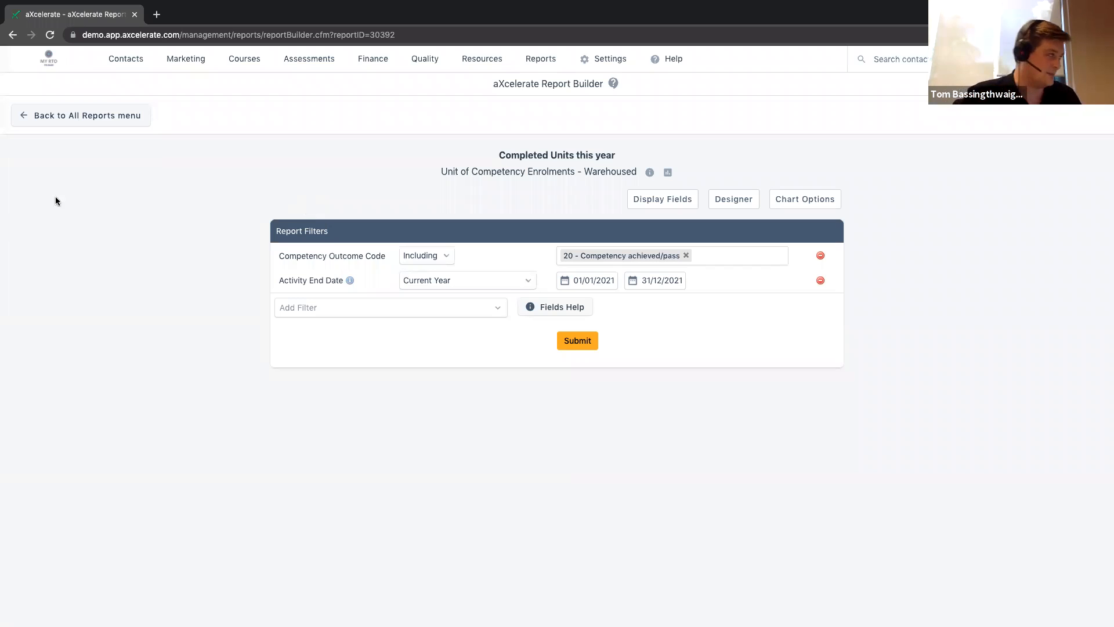
Step: Return to the saved reports and examine the name and creation date of Workflow - Overdue assessments by two days
left_click(46, 116)
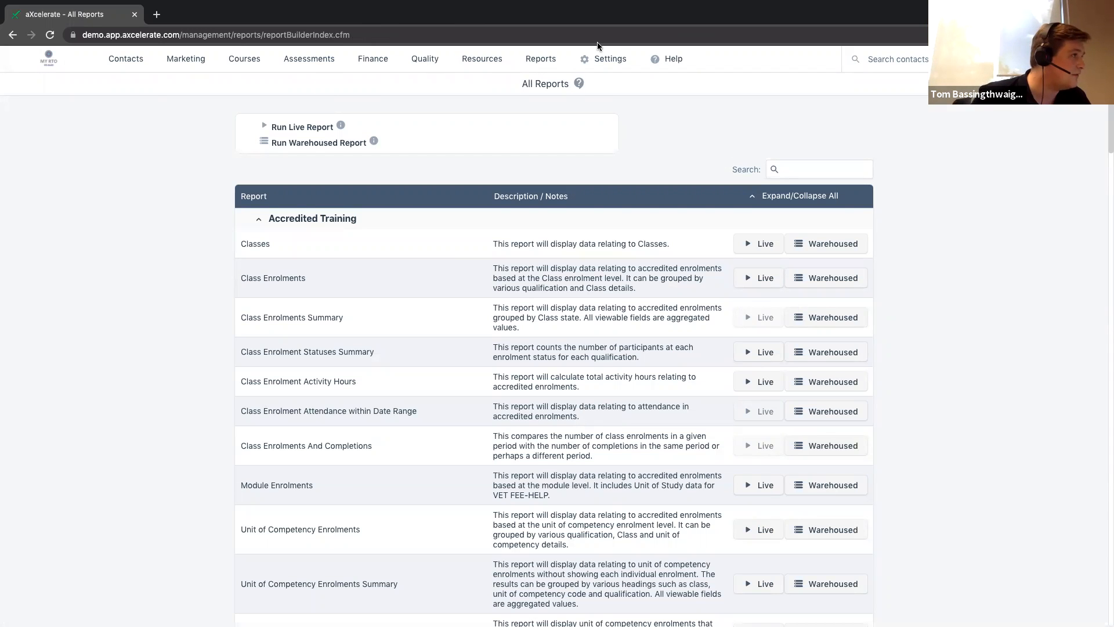
left_click(534, 69)
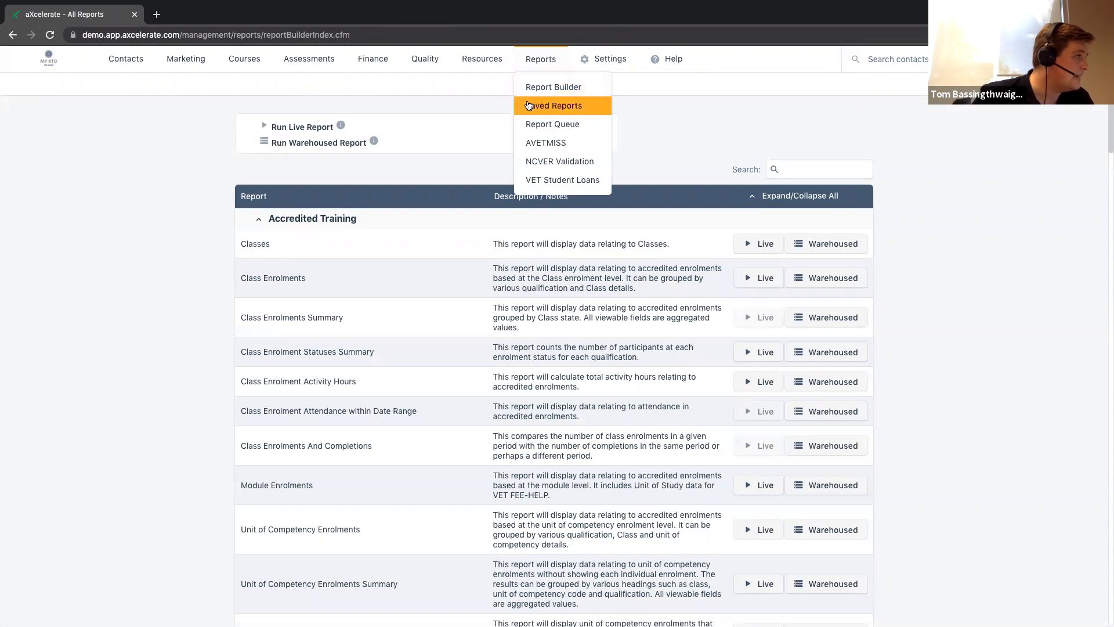
left_click(534, 104)
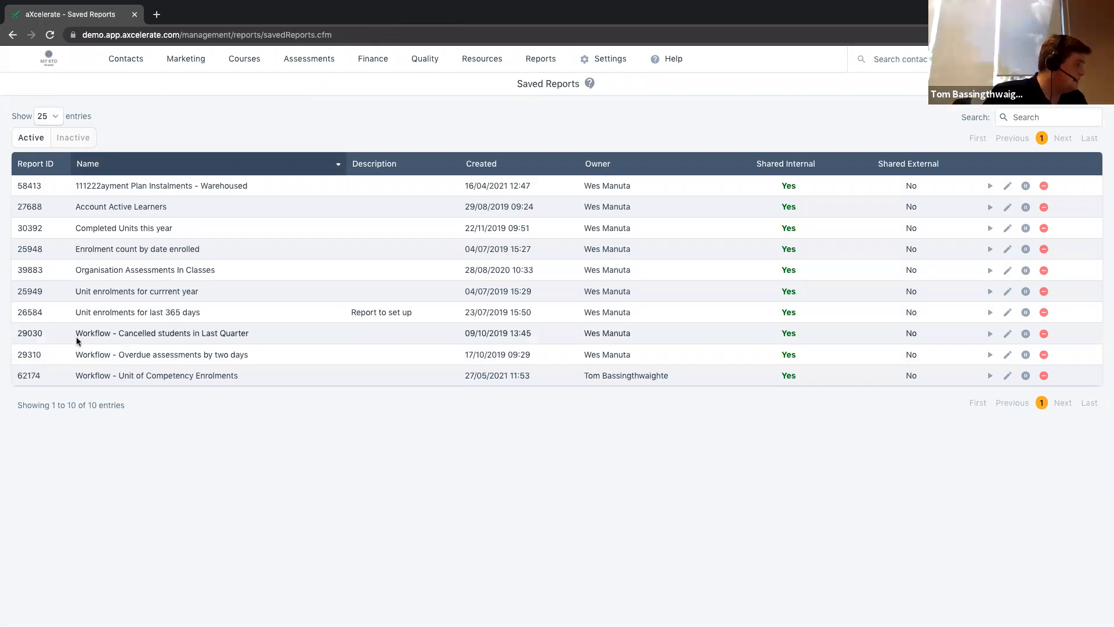
triple_click(136, 355)
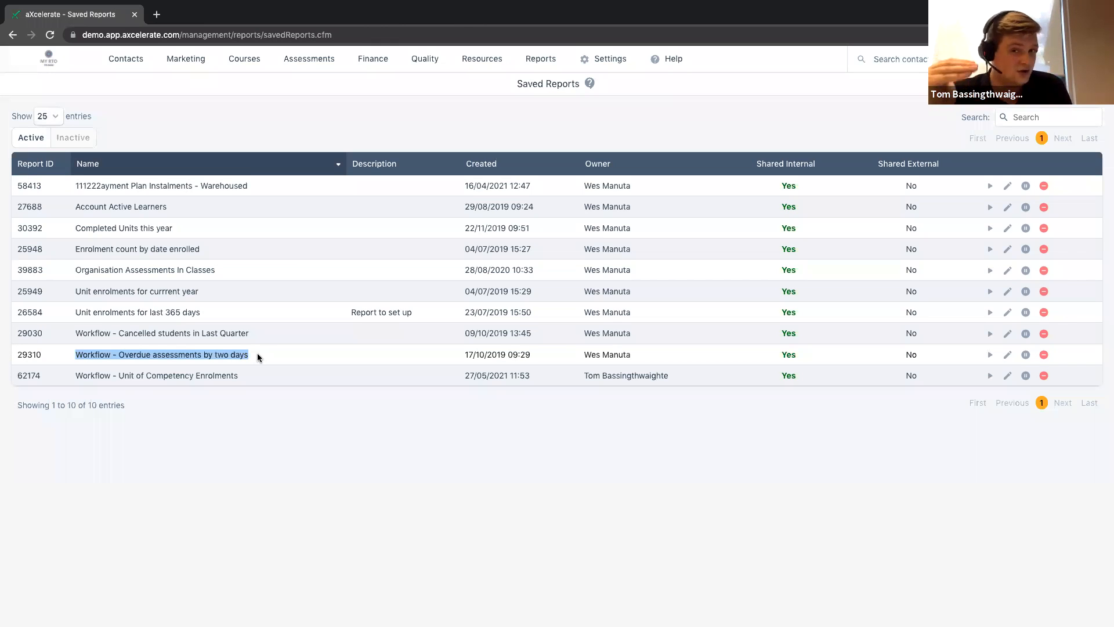
left_click(256, 354)
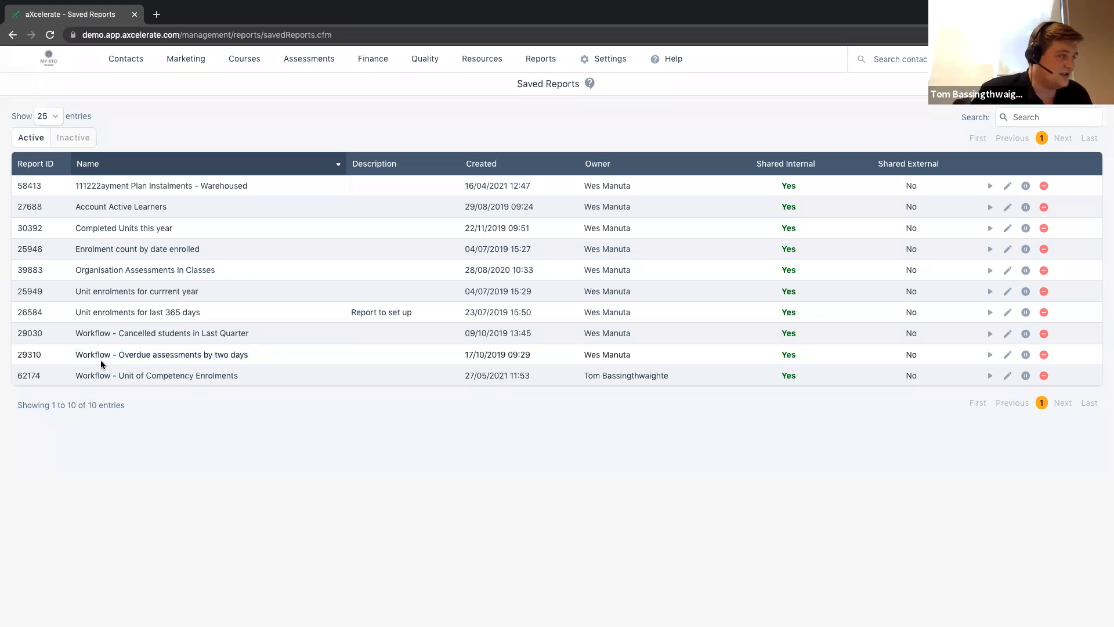
left_click_drag(75, 353, 234, 353)
left_click(234, 354)
left_click_drag(119, 354, 235, 356)
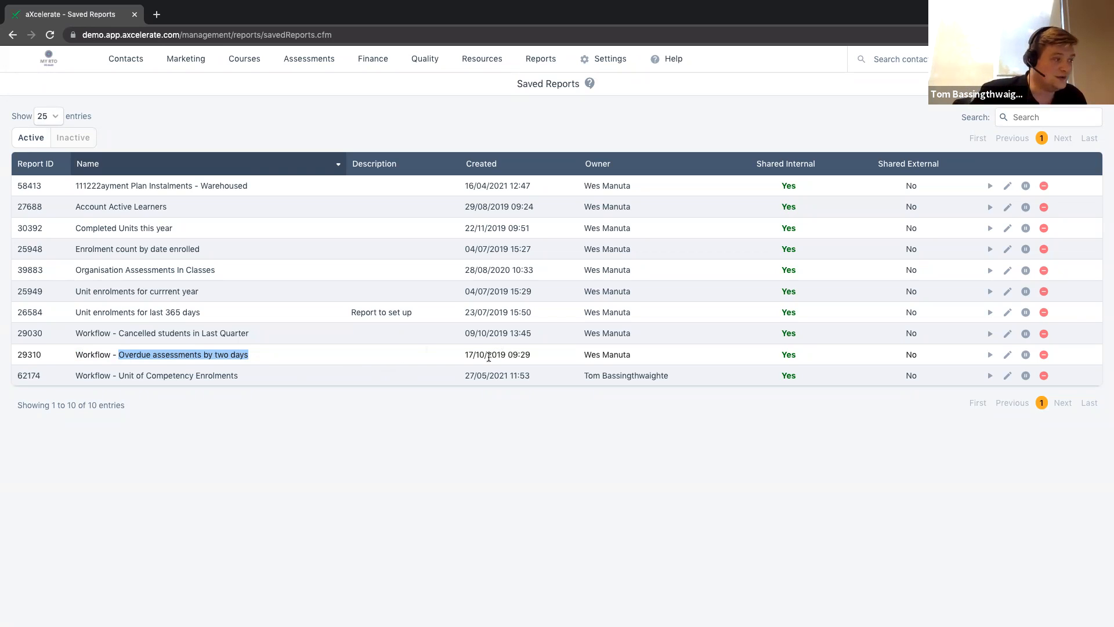
left_click_drag(485, 355, 511, 356)
Step: Run the saved Workflow - Overdue assessments by two days report and examine its Assessment Due Date filter and day range
left_click(989, 355)
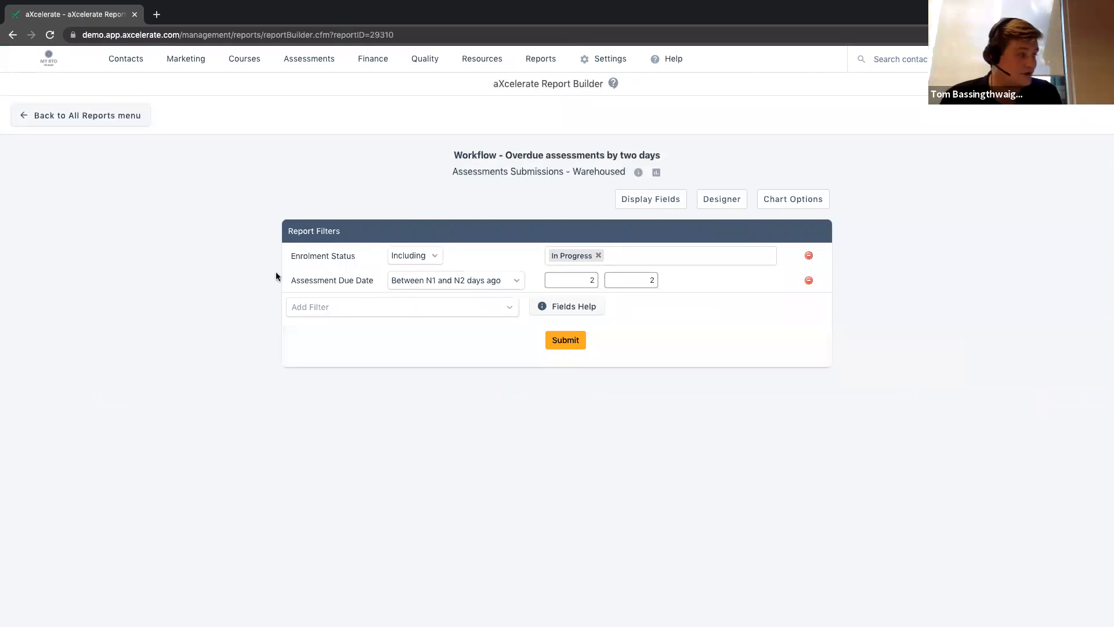
left_click_drag(292, 280, 389, 290)
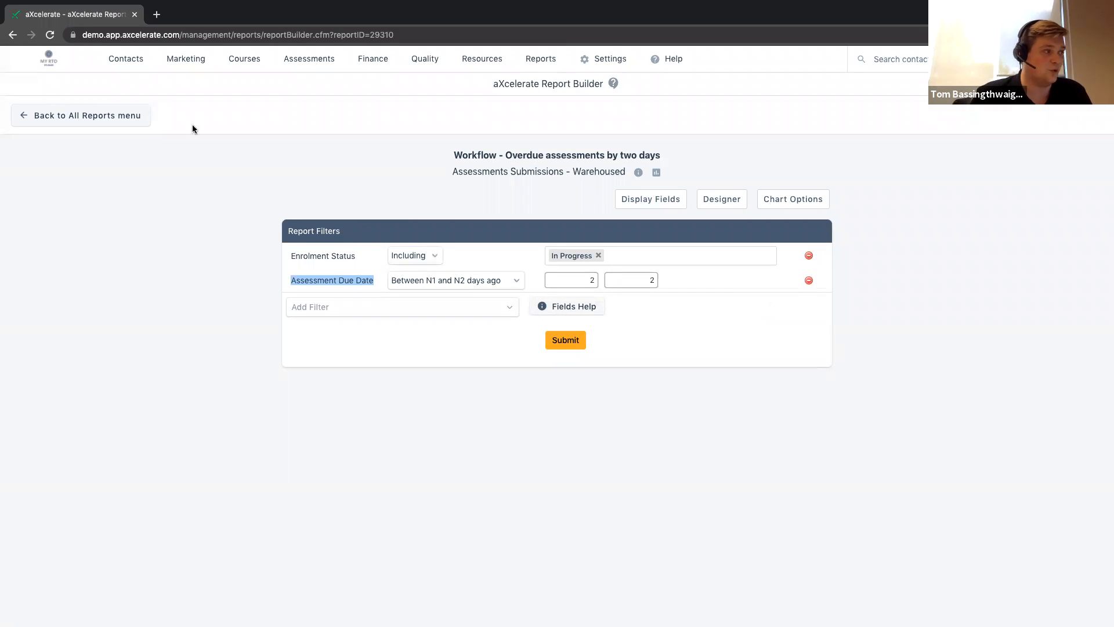
left_click(316, 355)
left_click_drag(555, 283, 615, 282)
left_click_drag(627, 282, 791, 287)
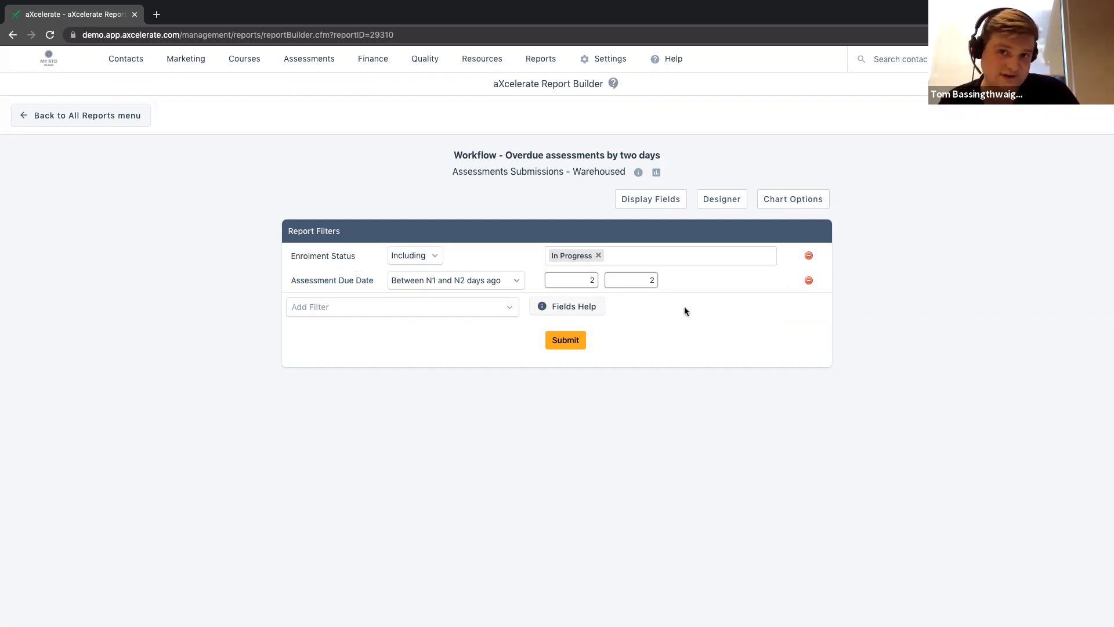
Step: Return to the Report Builder's list of all reports and examine the Classes entry under Accredited Training
mouse_move(540, 59)
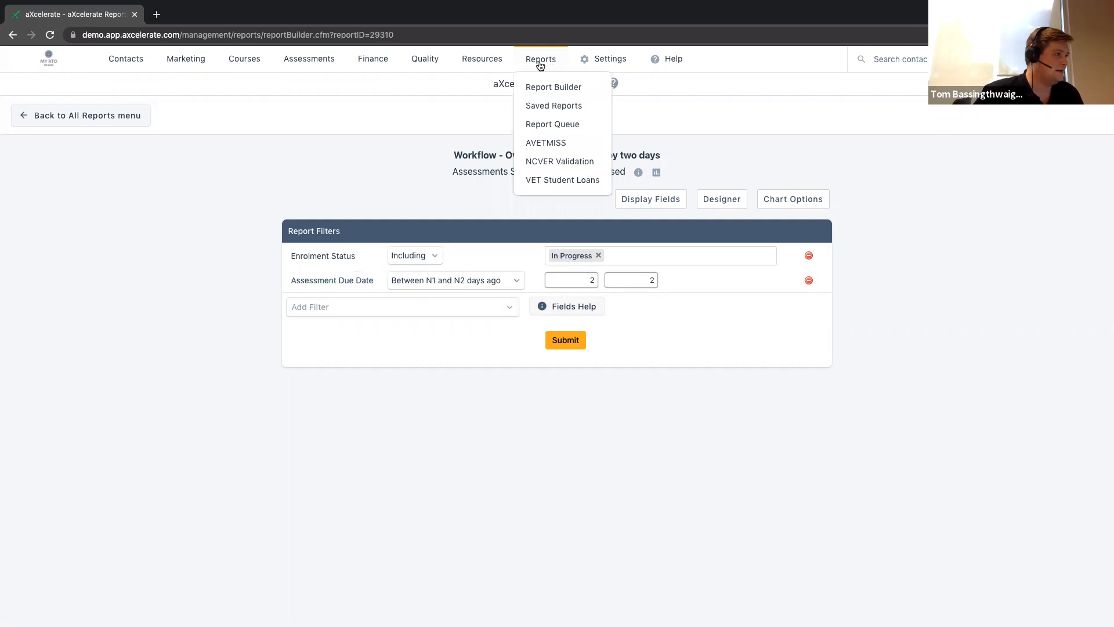
left_click(539, 86)
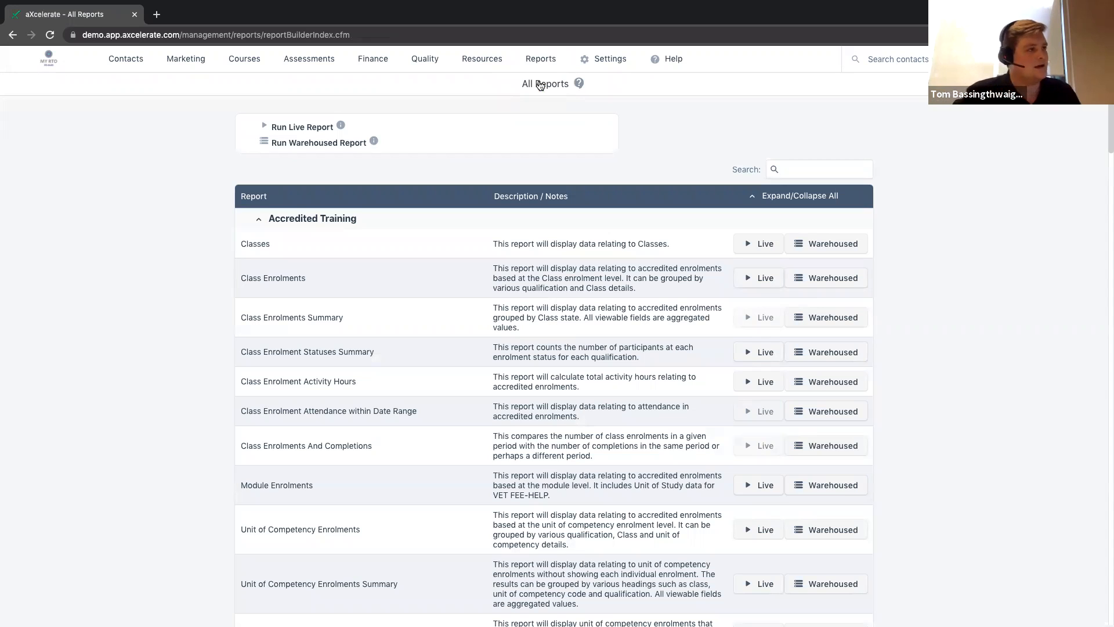
left_click_drag(241, 241, 296, 254)
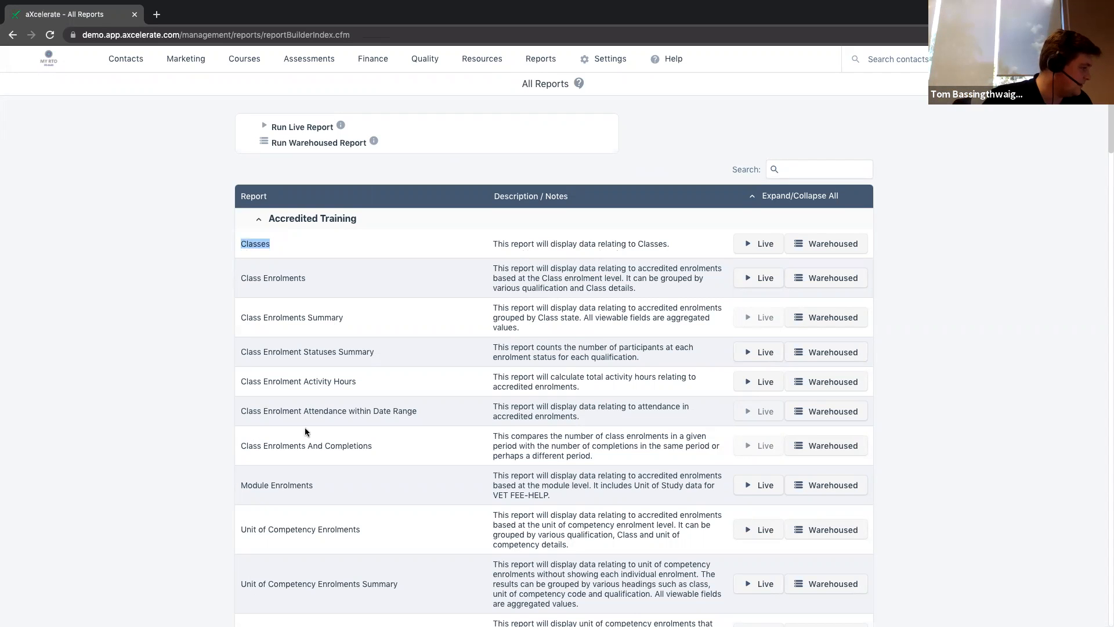
left_click(264, 159)
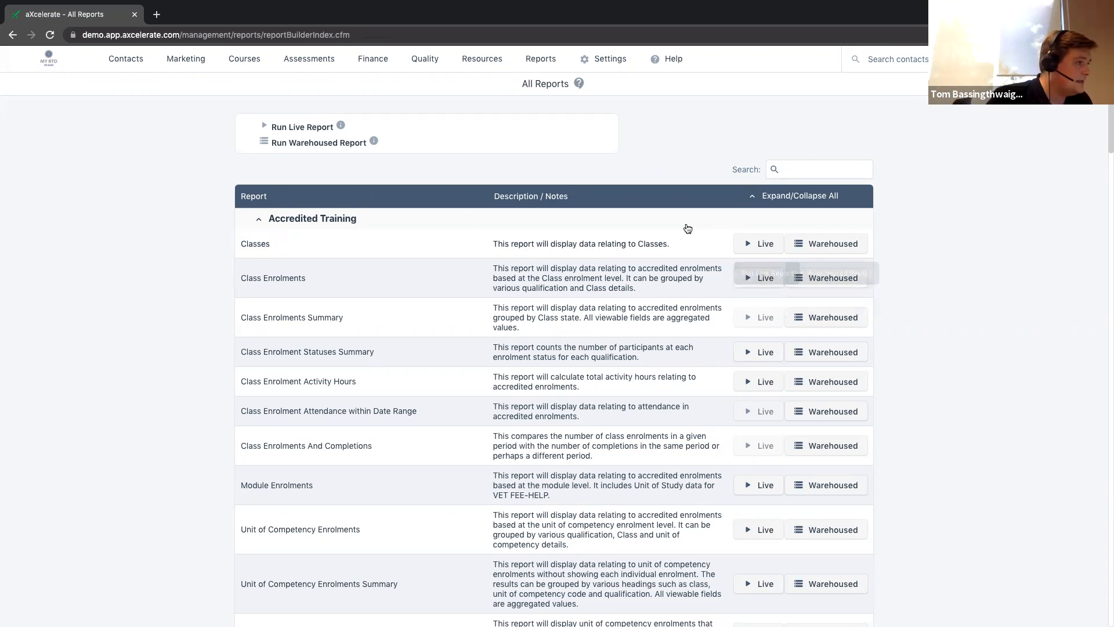
Step: Open the live Class Enrolments report from the Accredited Training group and examine its Domain filter
left_click_drag(240, 275, 336, 287)
left_click(339, 285)
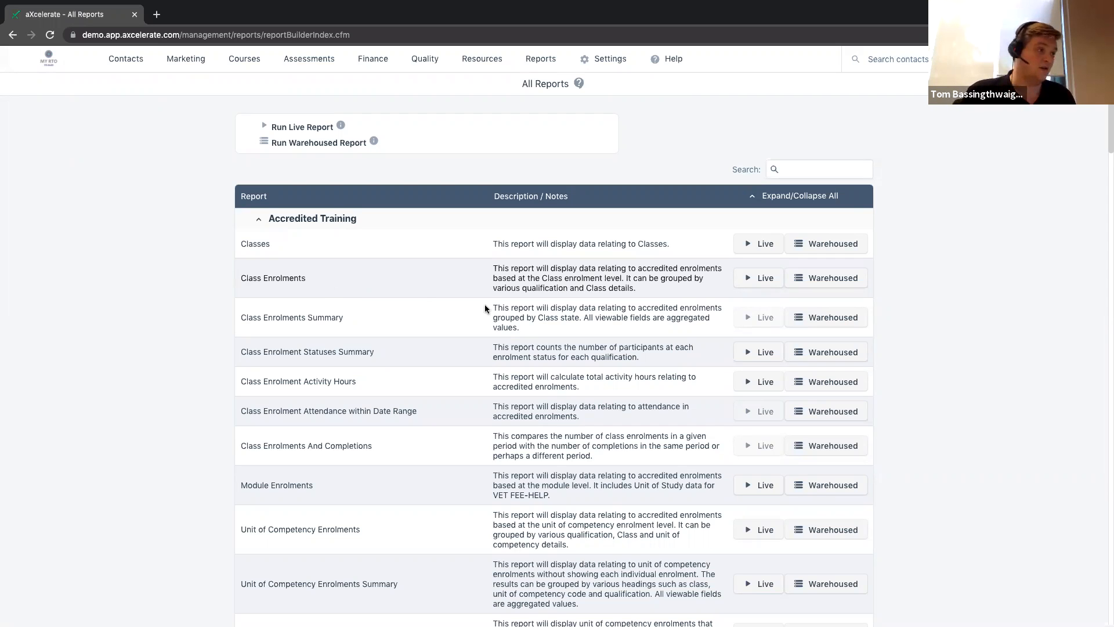
left_click_drag(235, 276, 409, 279)
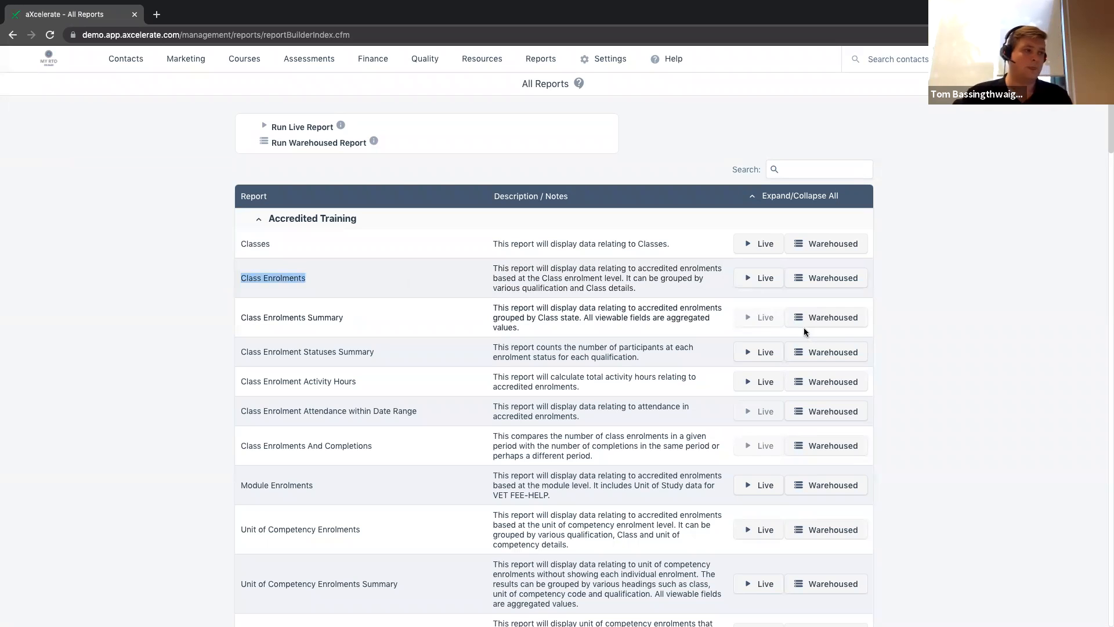
left_click(765, 285)
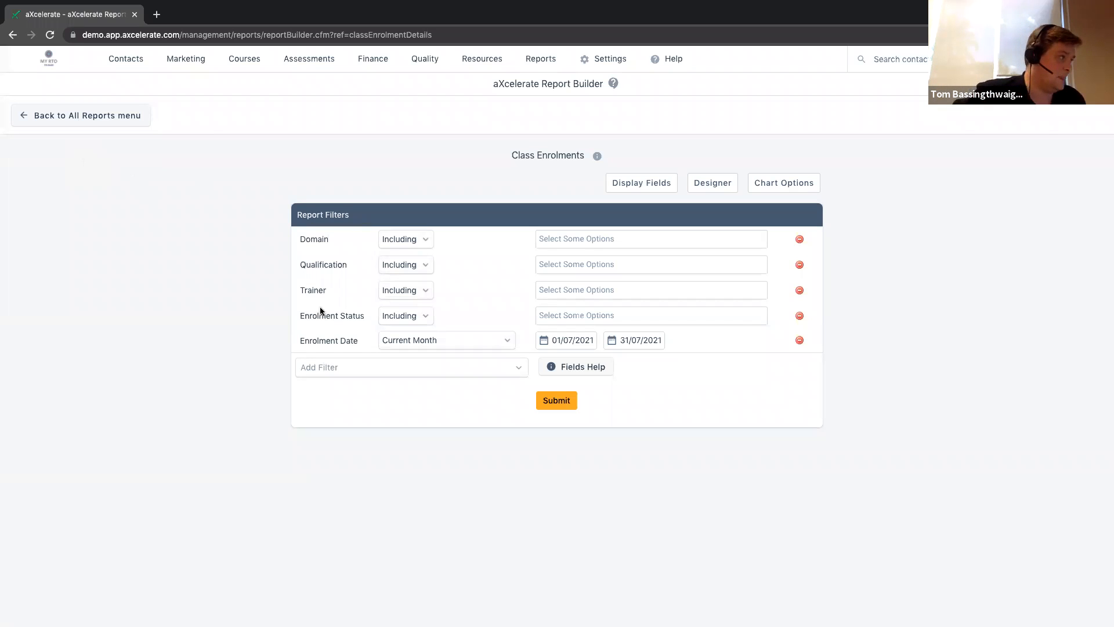
double_click(302, 239)
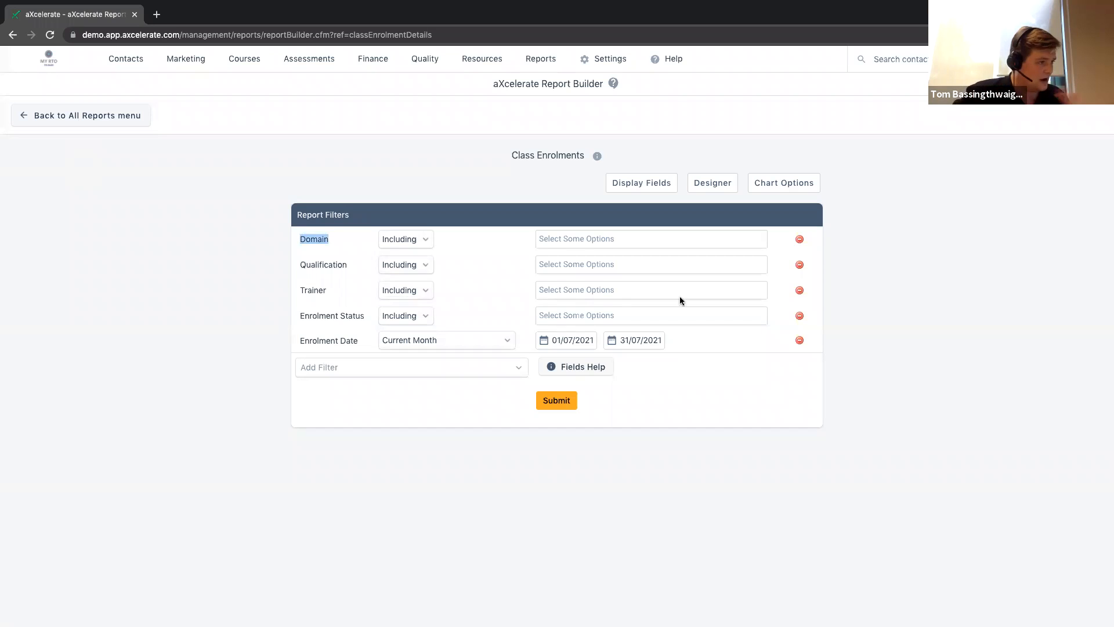
Step: Remove the Domain and Trainer filters from the Class Enrolments report
left_click(799, 239)
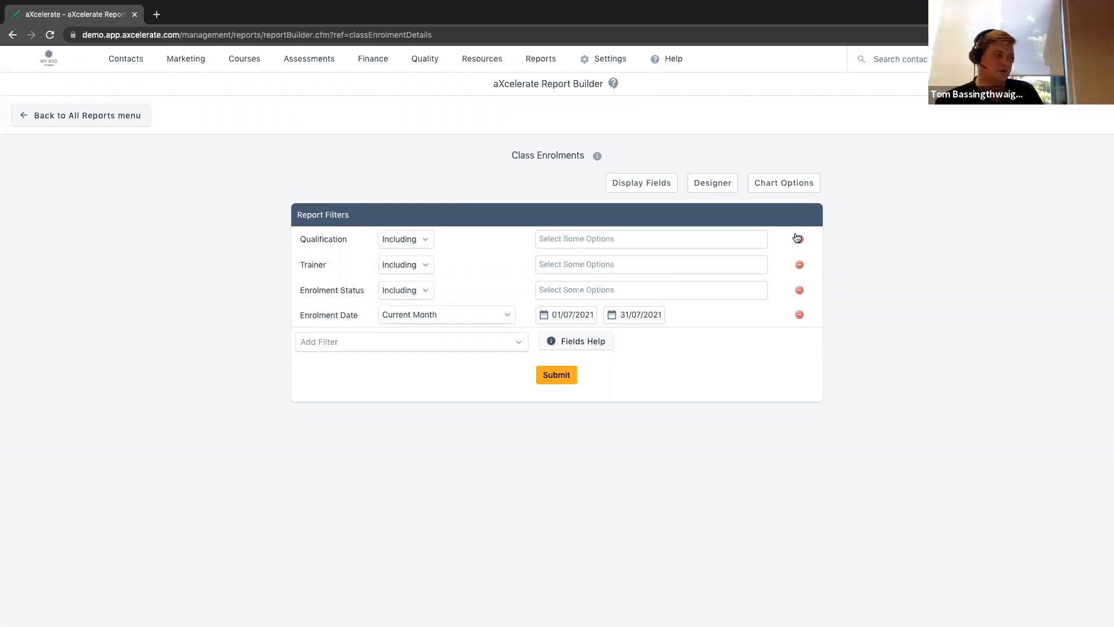
double_click(309, 264)
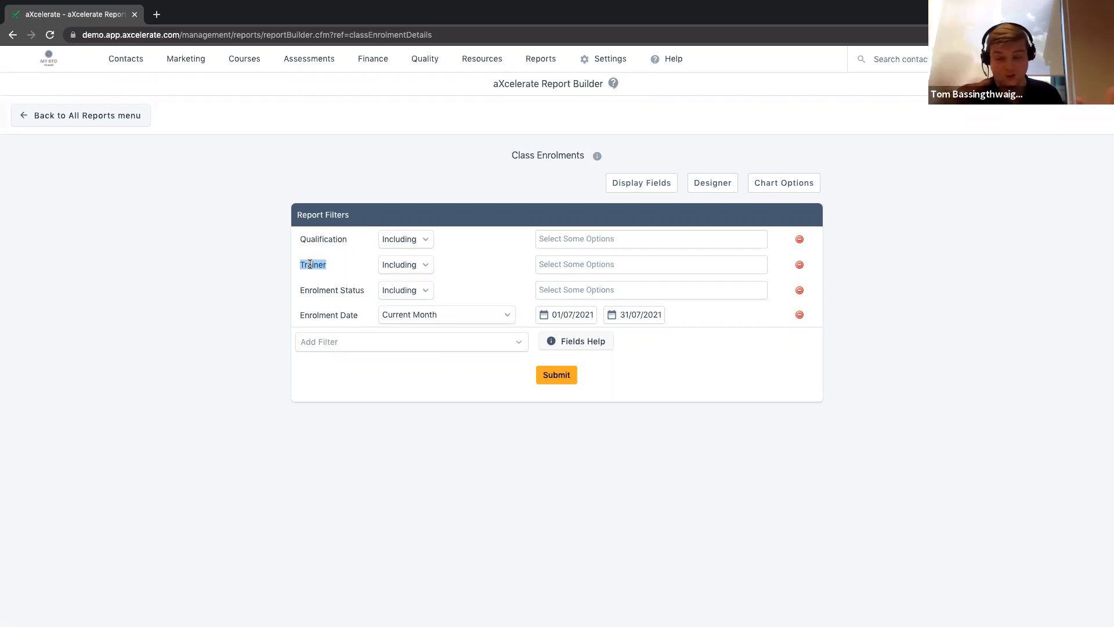
left_click(799, 265)
Step: Set the Qualification filter to include BSB41415: Certificate IV in Work Health and Safety
left_click(385, 240)
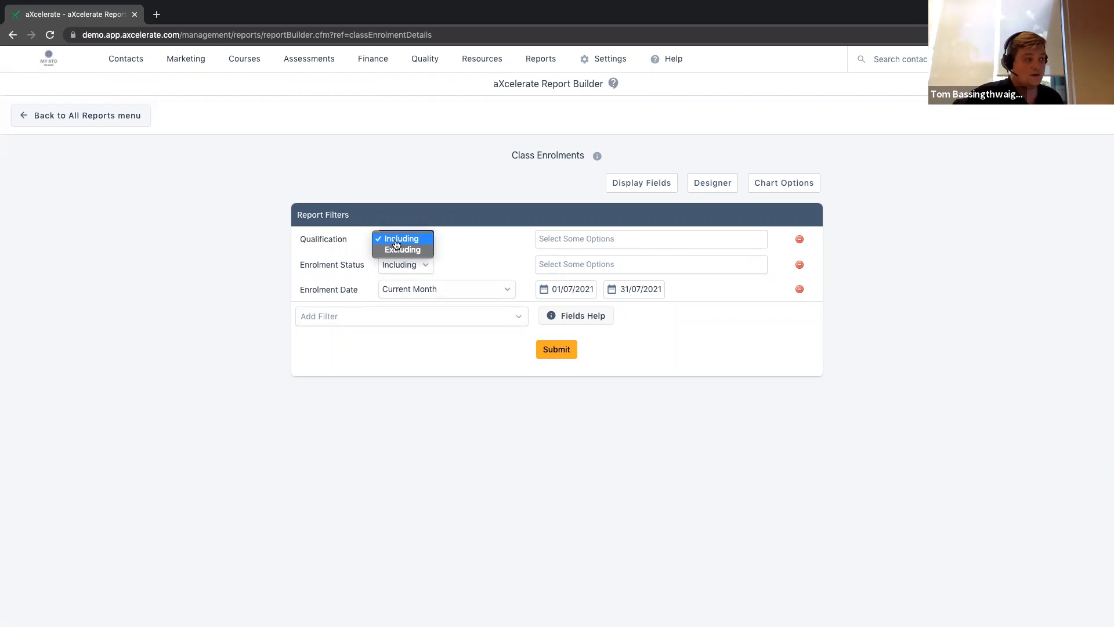
left_click(396, 240)
left_click(605, 244)
type("BSB4")
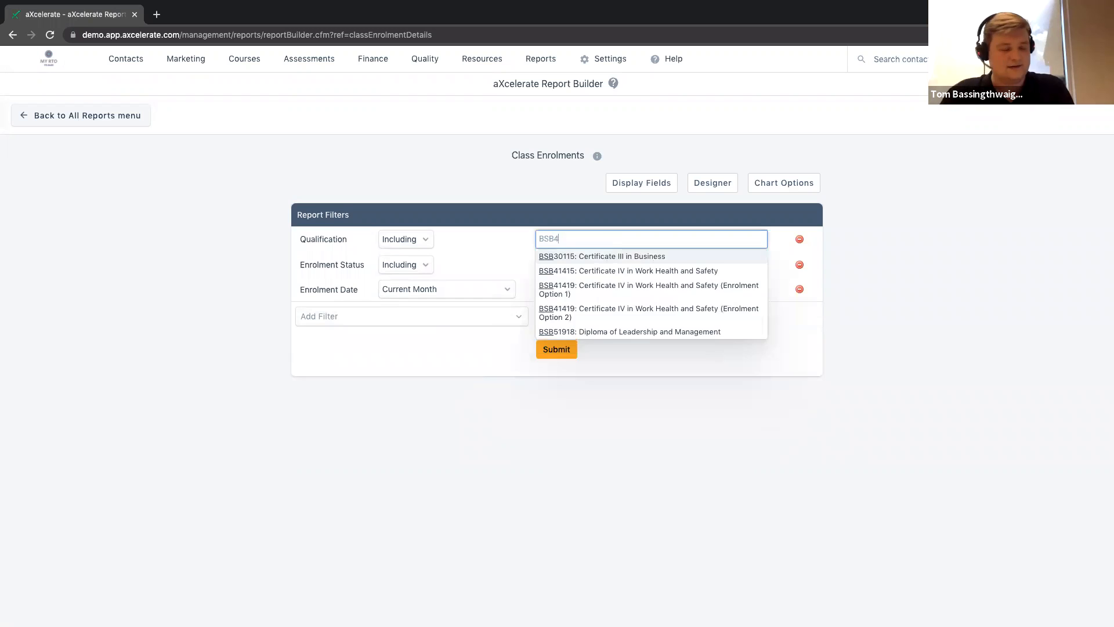
type("1415")
left_click(604, 256)
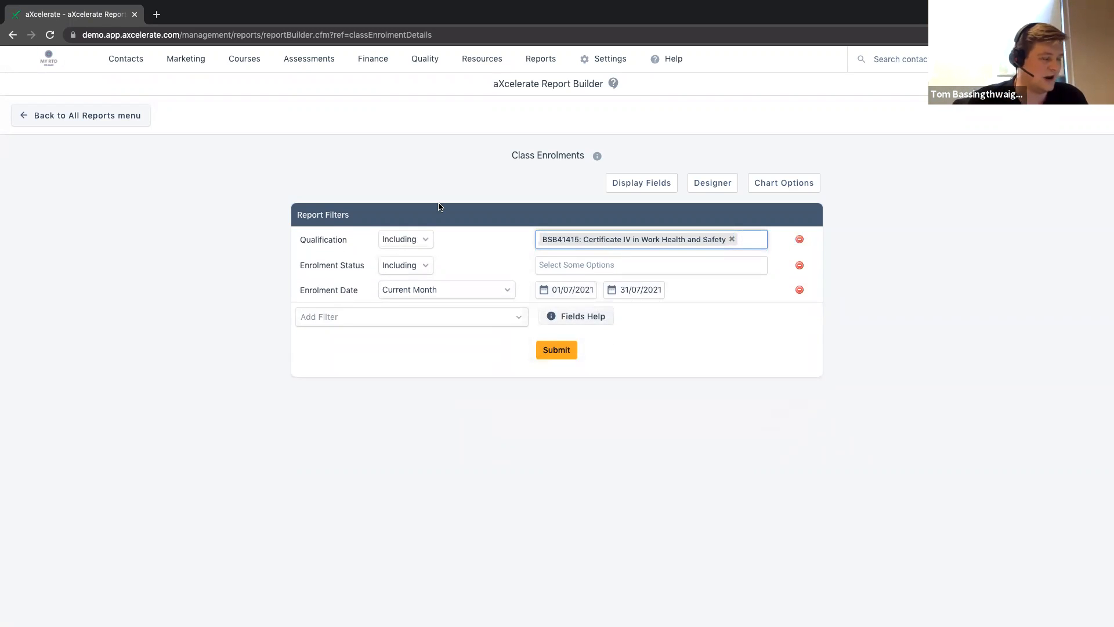
left_click(438, 208)
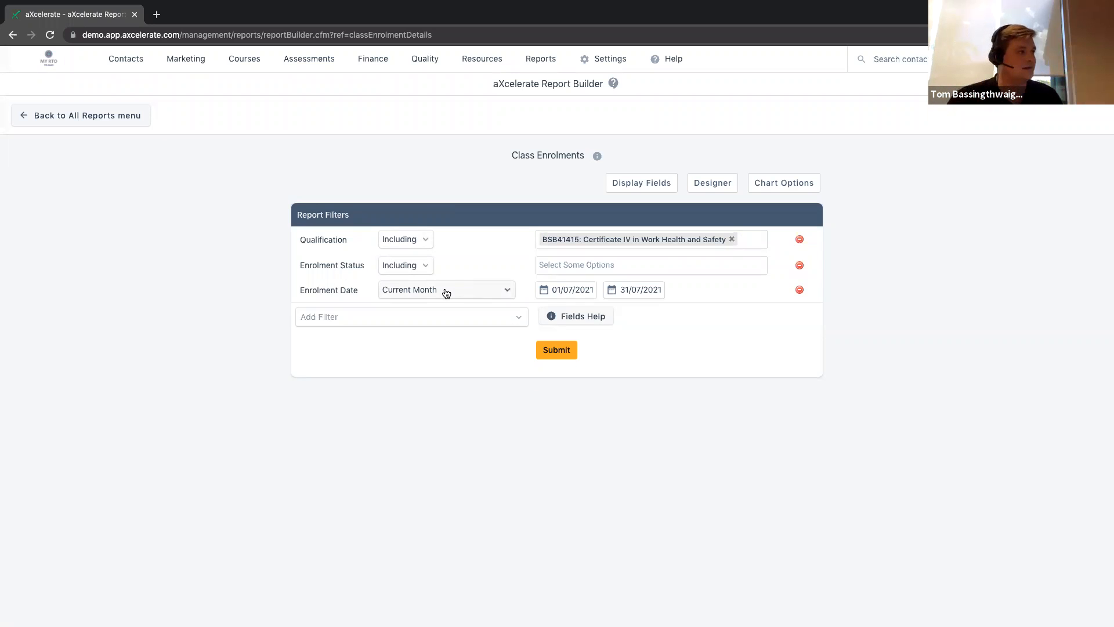
Step: Review the report title, switch the Qualification filter to Excluding, and remove that filter from the report
left_click_drag(604, 85, 521, 87)
left_click_drag(497, 148, 583, 157)
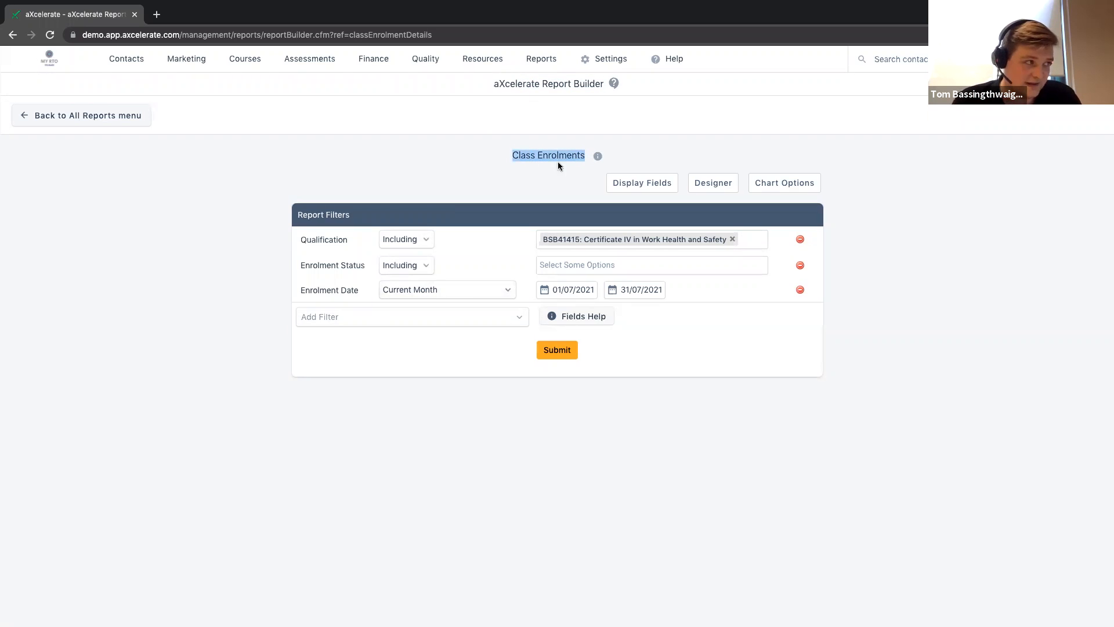
left_click_drag(299, 239, 550, 240)
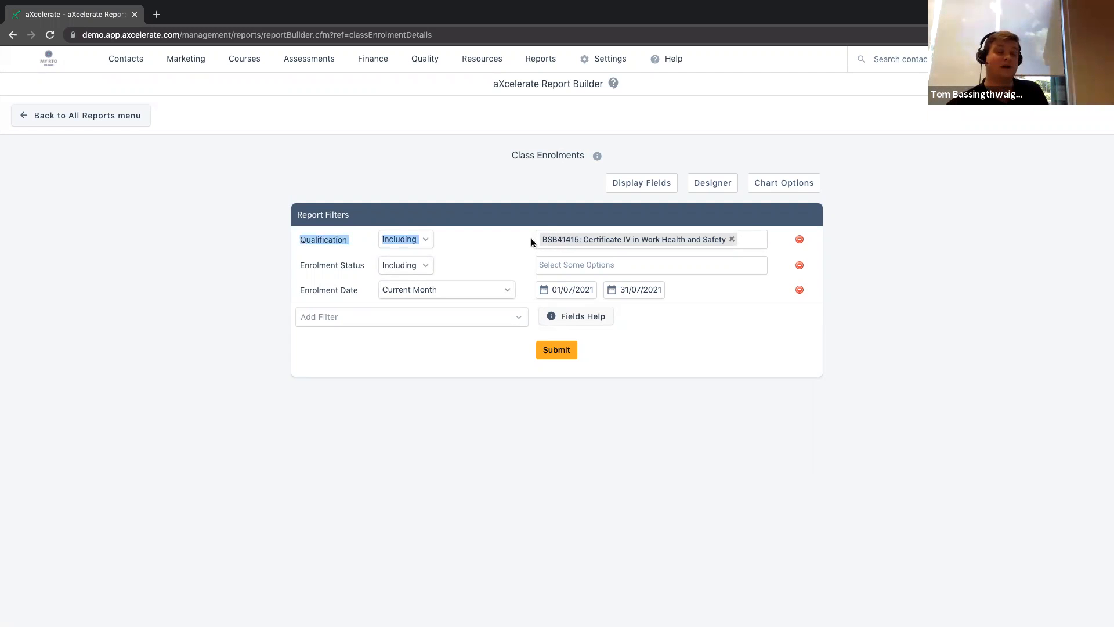
left_click(413, 239)
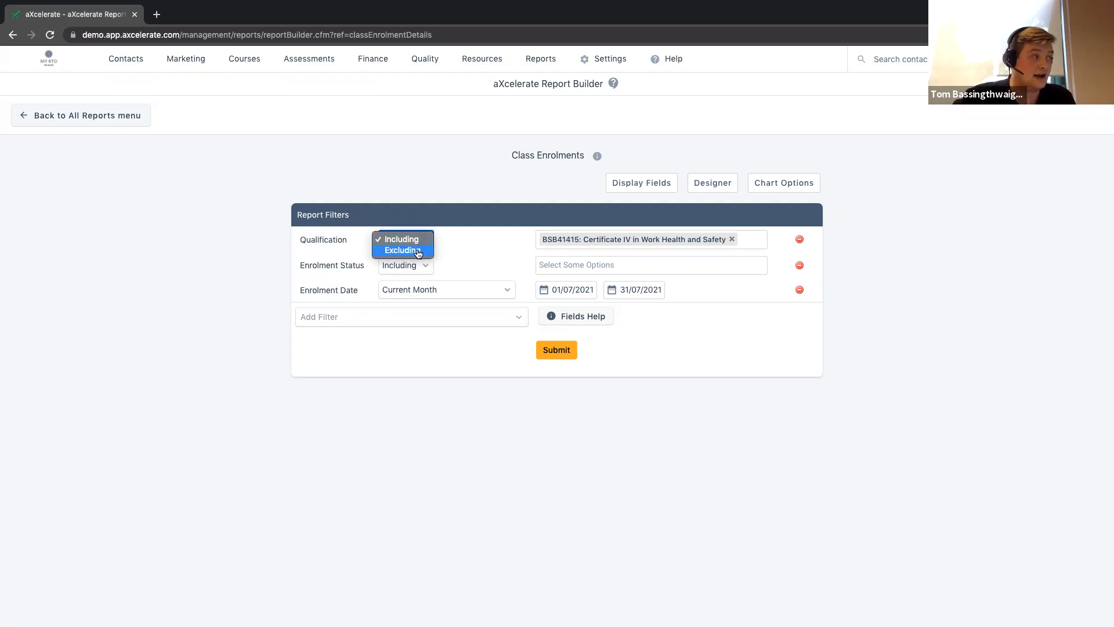
left_click(418, 252)
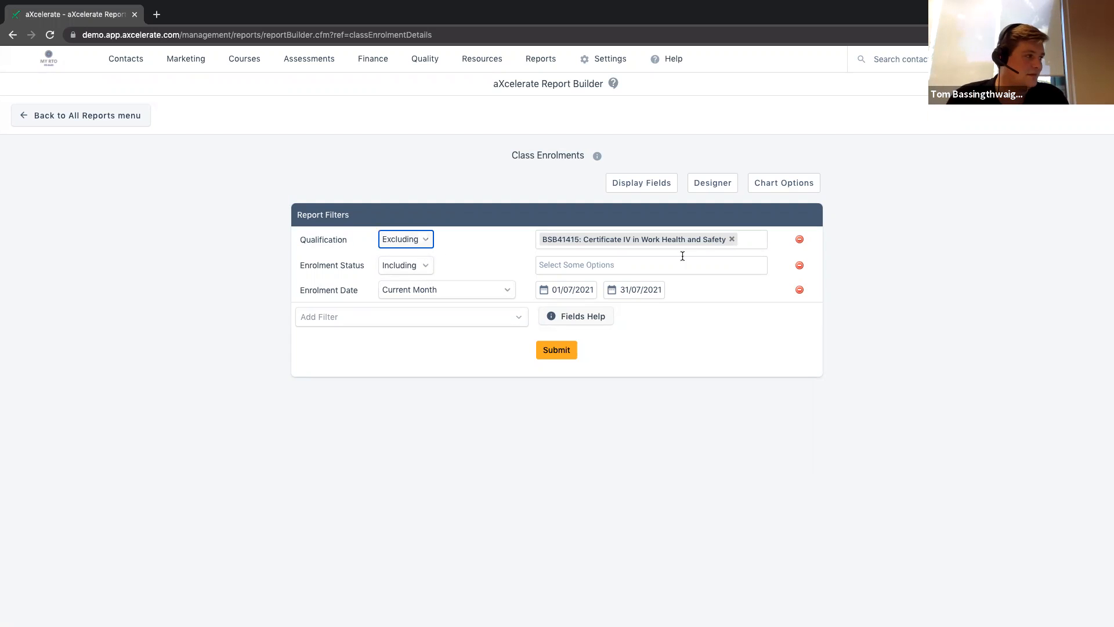
left_click(799, 239)
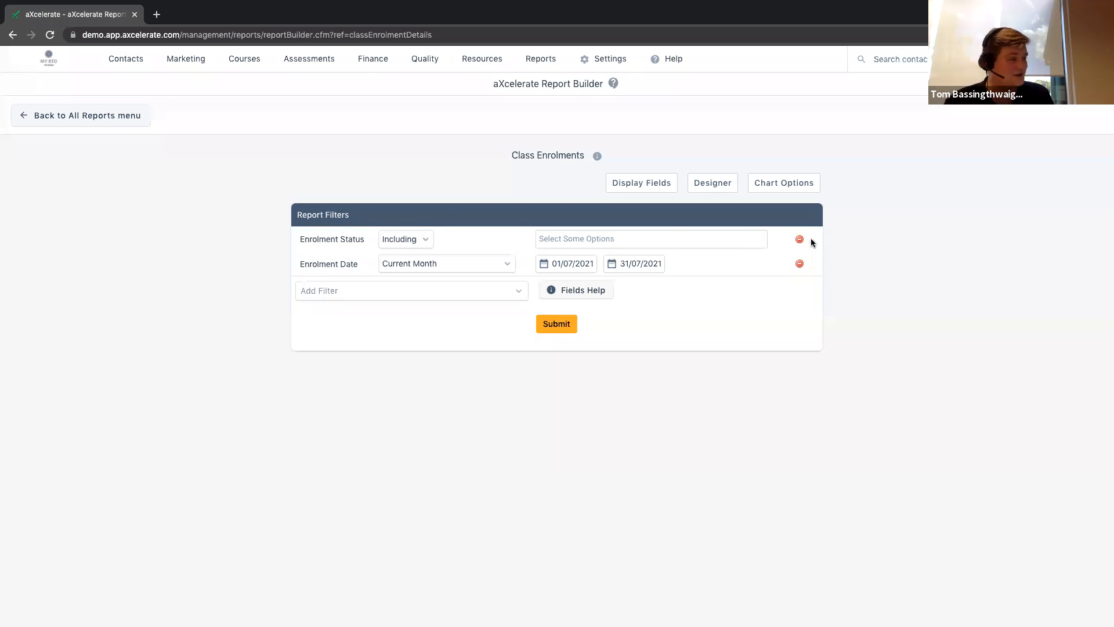
Step: Set the Enrolment Status filter to exclude Tentative, Deferred, Suspended and Cancelled enrolments
double_click(329, 239)
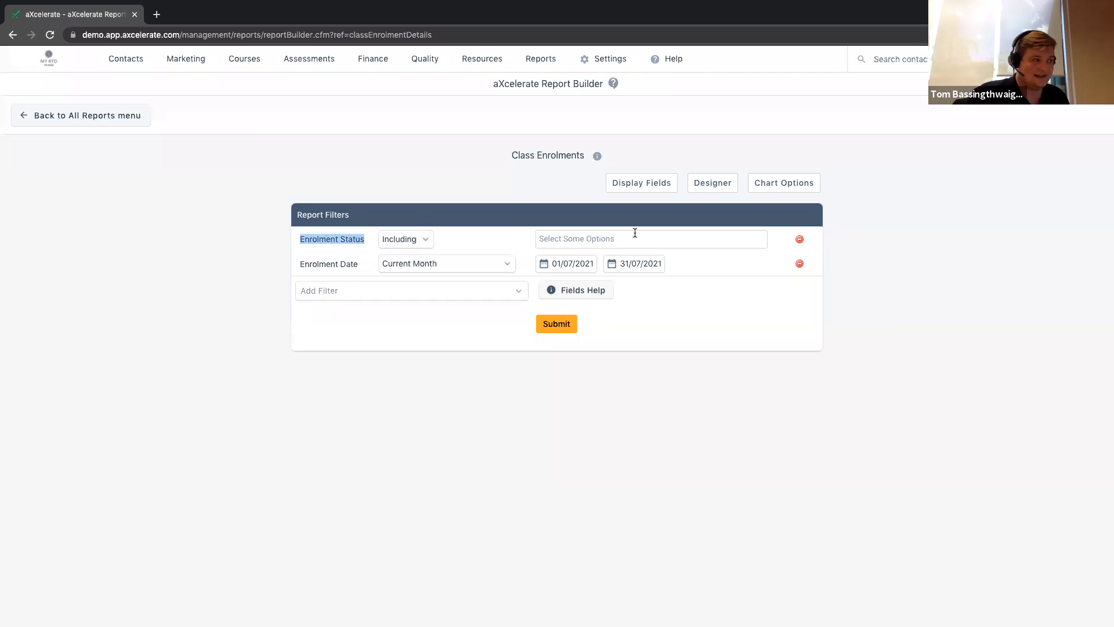
left_click(384, 238)
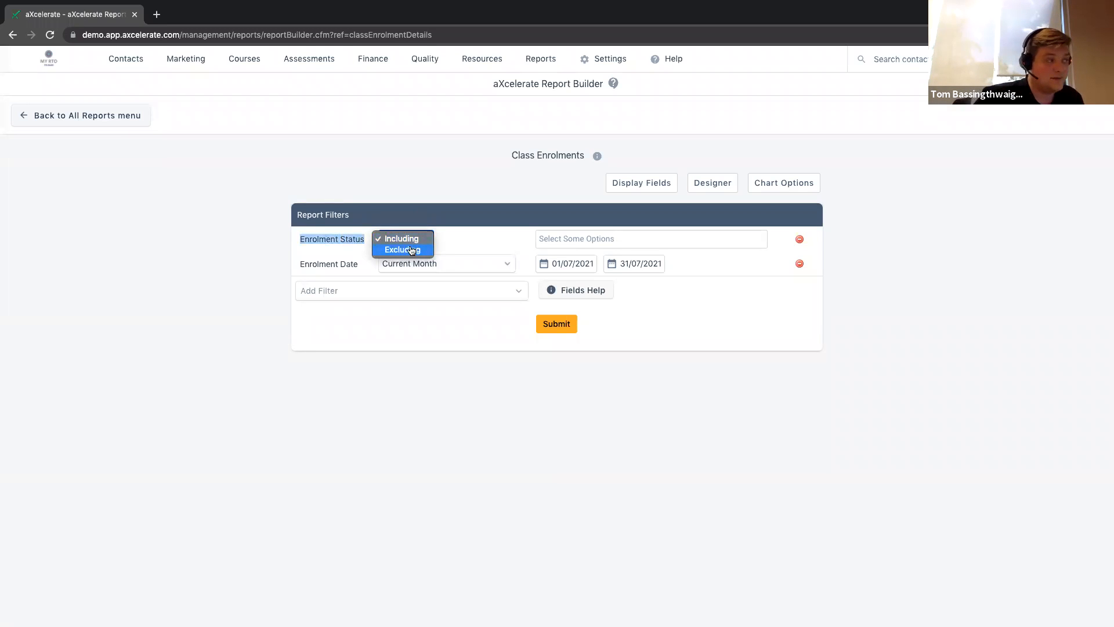
left_click(417, 254)
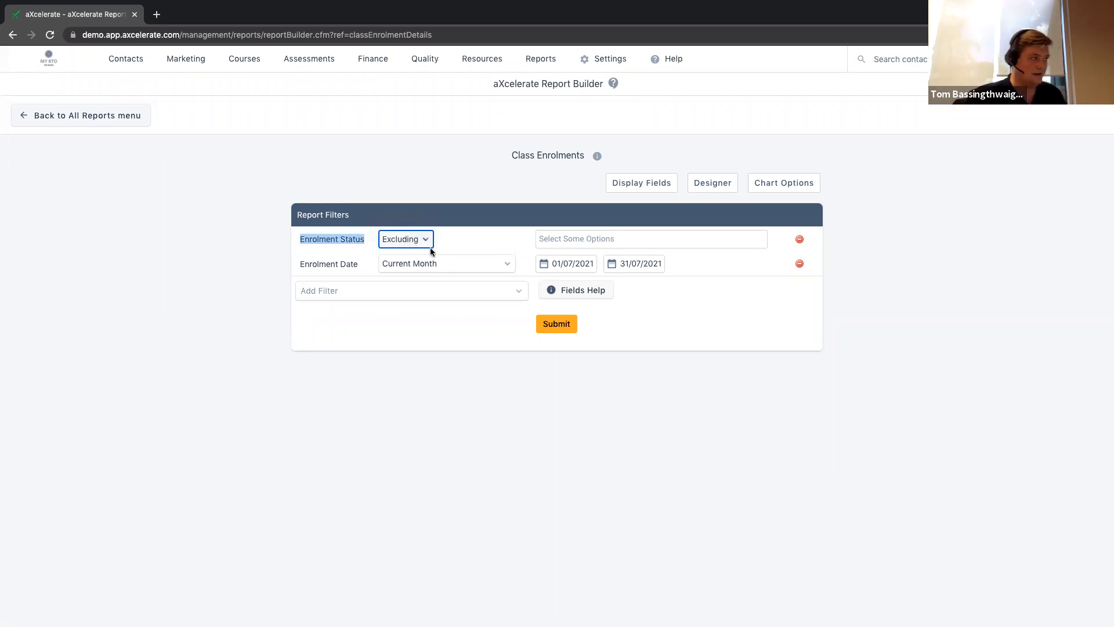
left_click(543, 241)
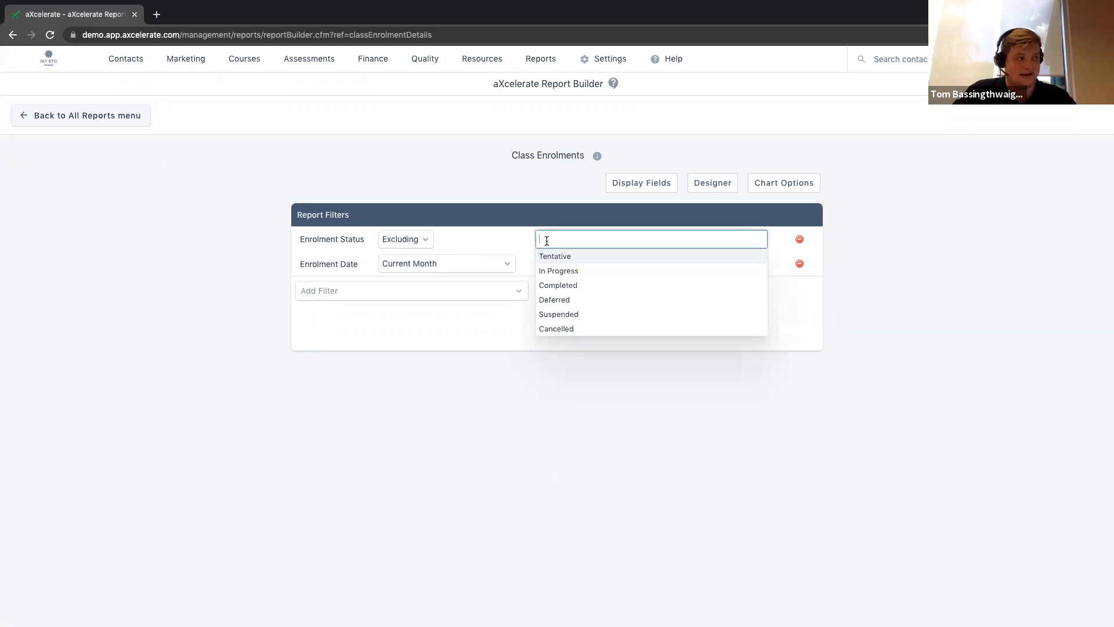
left_click(545, 255)
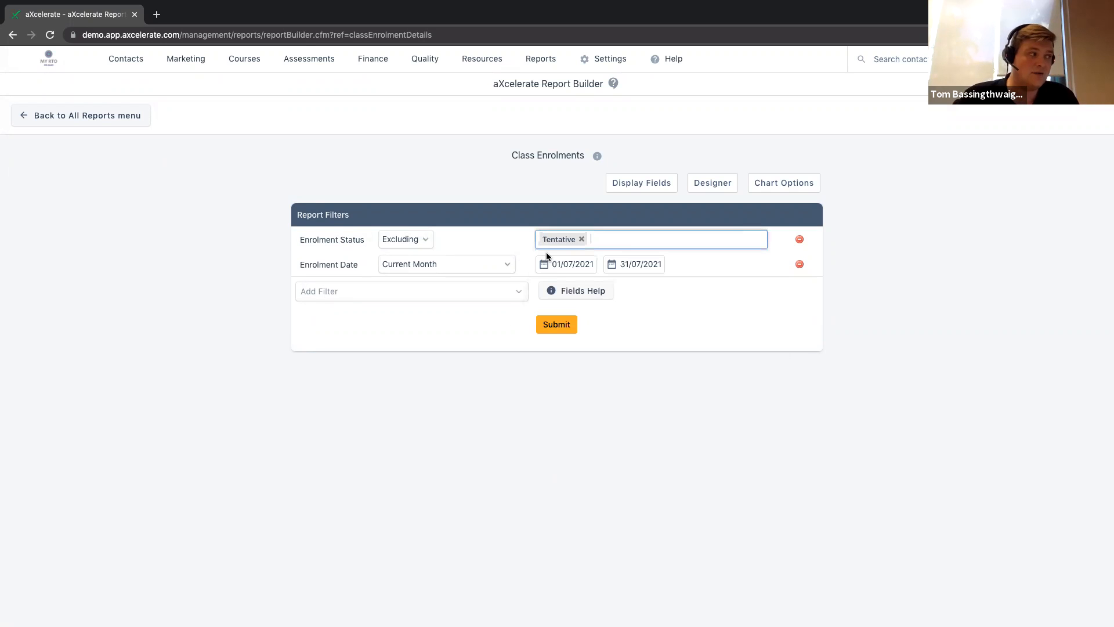
left_click(606, 243)
left_click(579, 300)
left_click(638, 239)
left_click(582, 314)
left_click(717, 239)
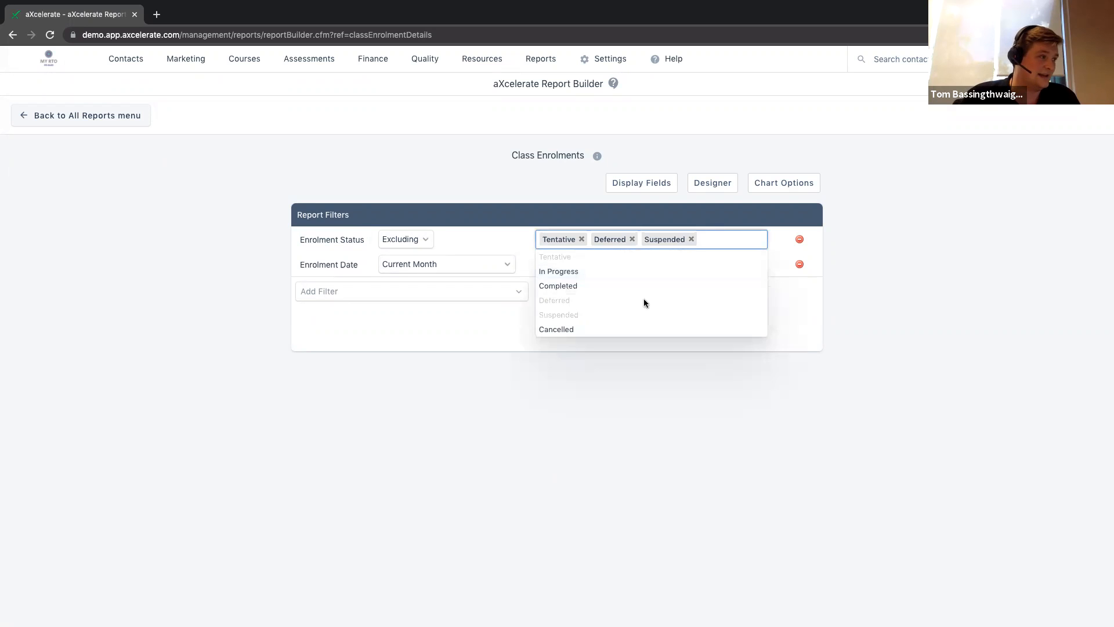
left_click(621, 331)
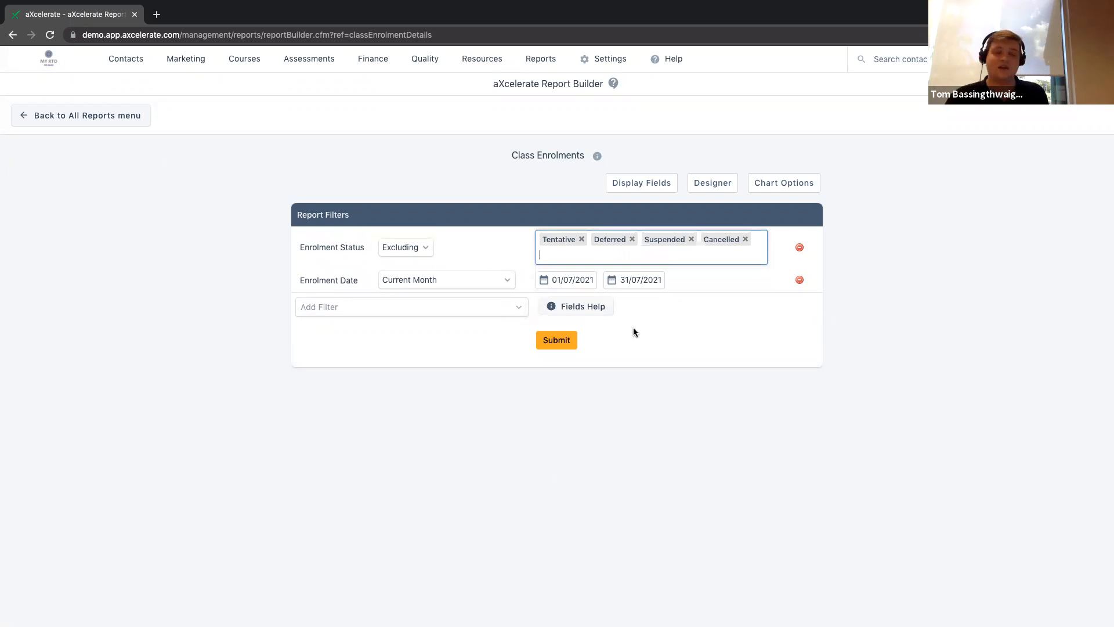
Step: Clear the chosen enrolment statuses and set the Enrolment Status filter to include Completed and In Progress
left_click(581, 239)
left_click(582, 239)
left_click(588, 239)
left_click(584, 239)
left_click(402, 239)
left_click(401, 225)
left_click(603, 241)
left_click(575, 283)
left_click(609, 242)
left_click(591, 269)
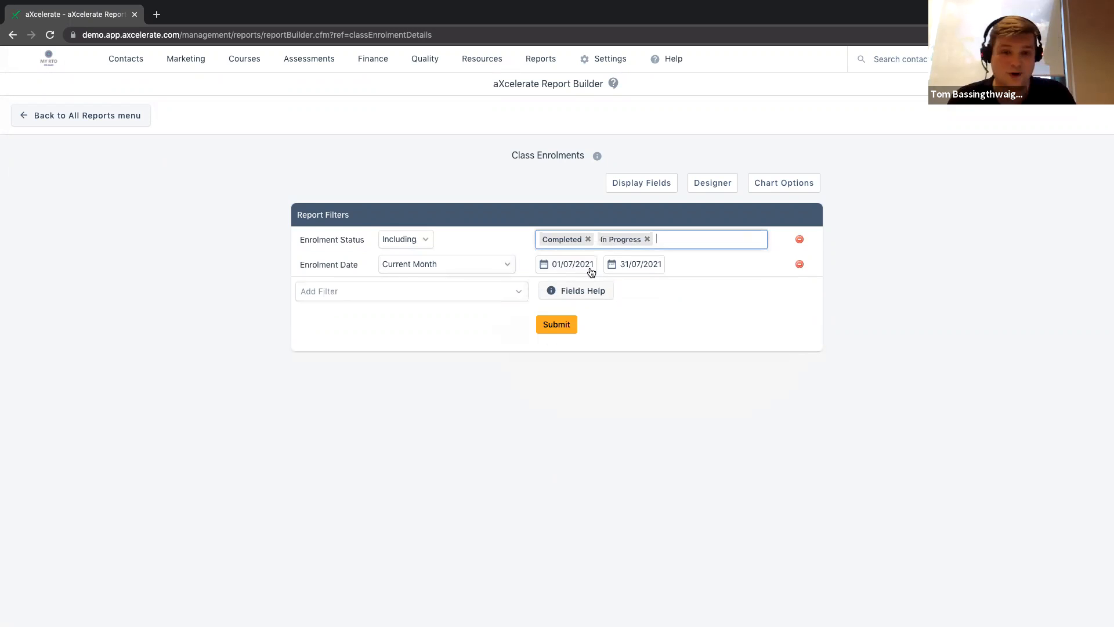
left_click(452, 246)
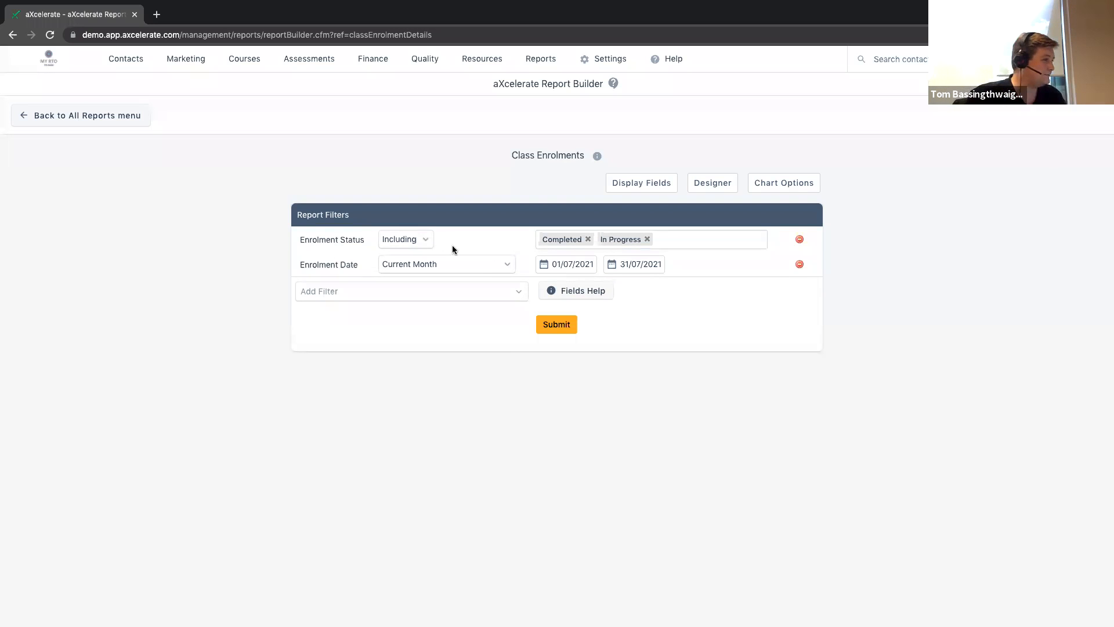
Step: Run the Class Enrolments report and examine the results table's columns and number of entries
left_click(569, 327)
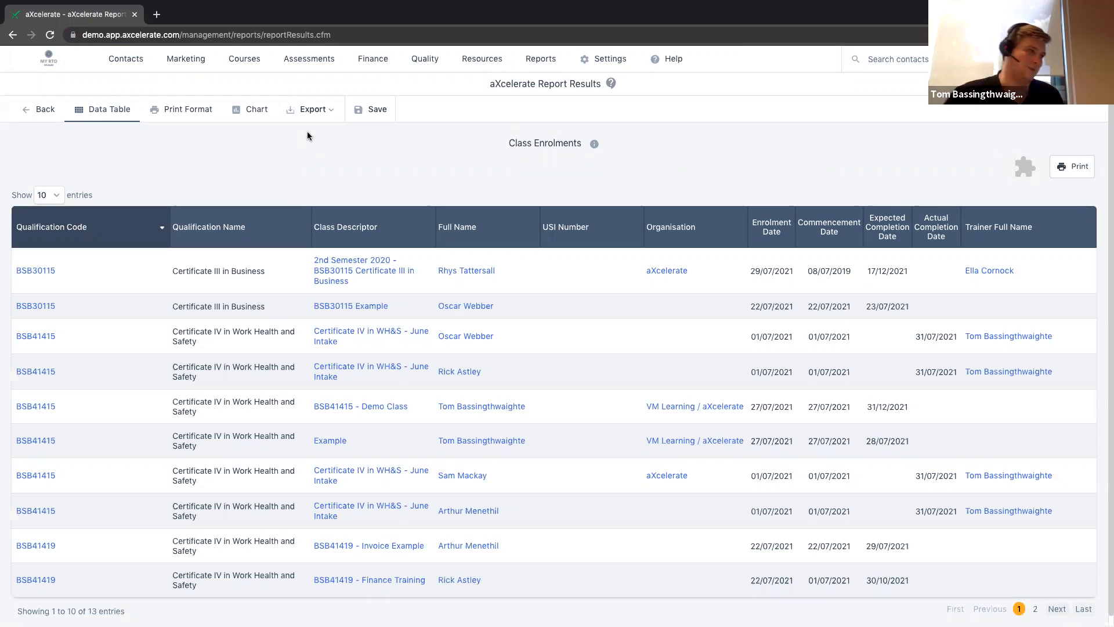
scroll(326, 142, "down", 1)
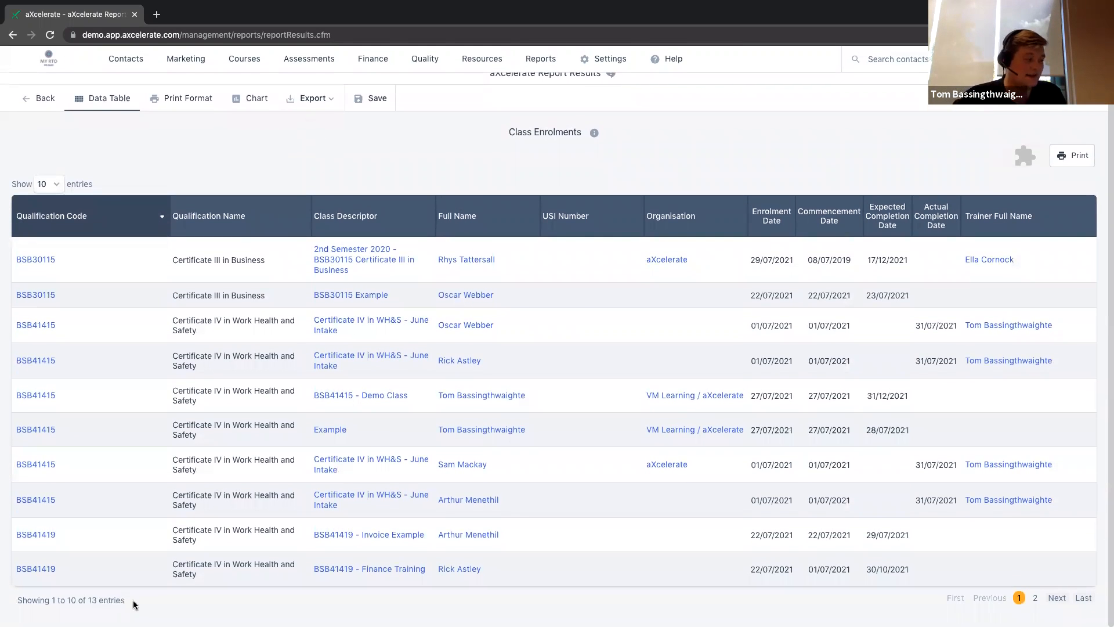
left_click_drag(116, 600, 71, 601)
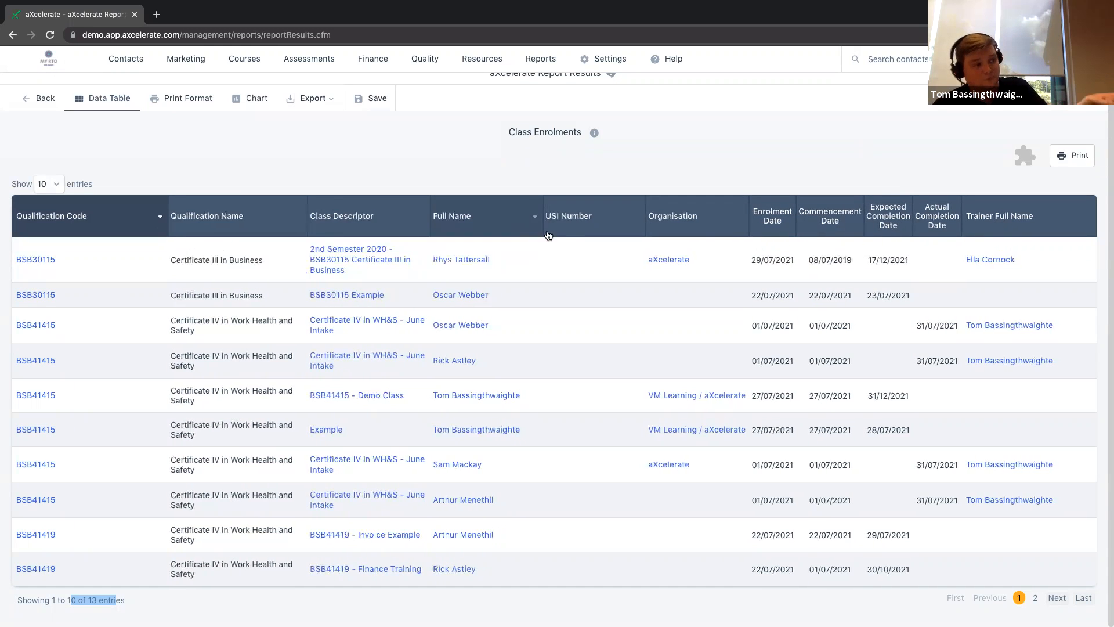
left_click(690, 168)
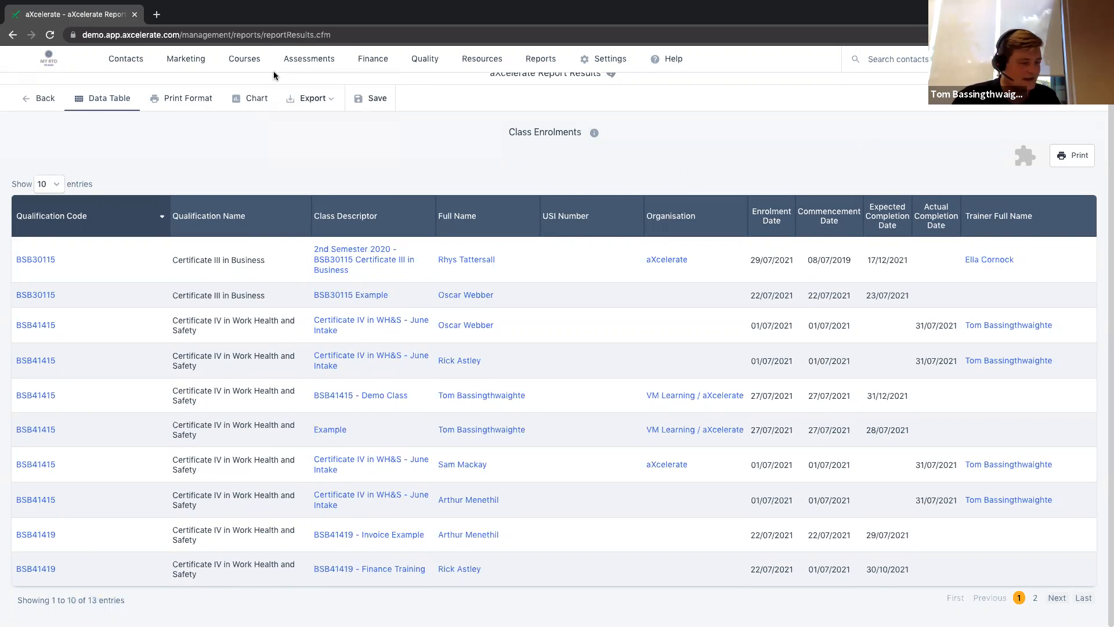
Step: Return to the report's filter setup and remove Organisation from the Student Details display fields
left_click(42, 100)
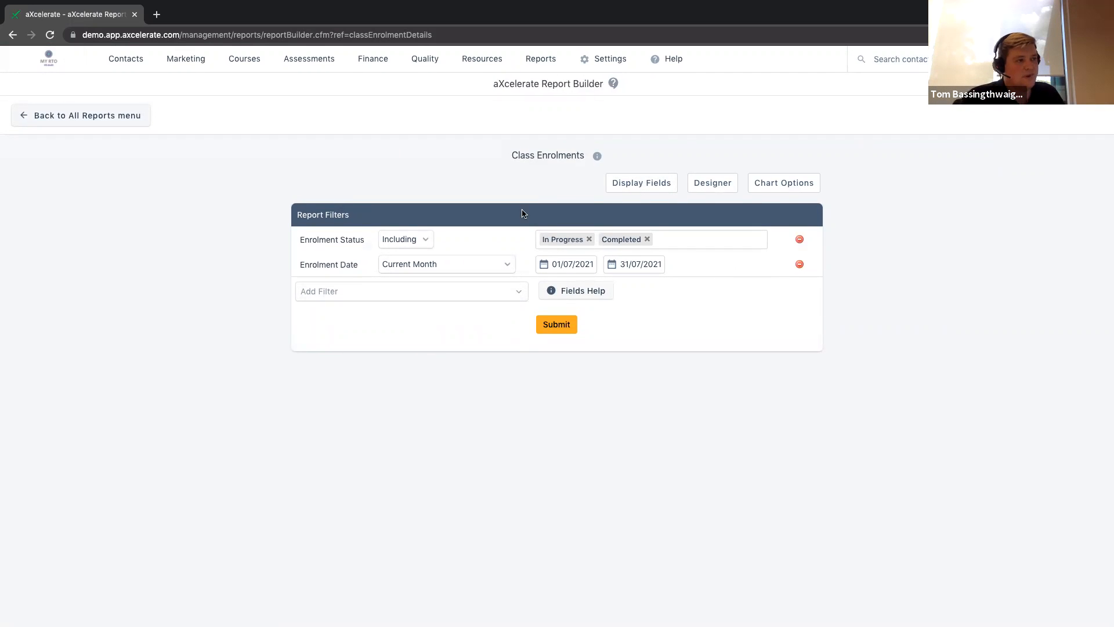
left_click(640, 186)
scroll(437, 325, "down", 1)
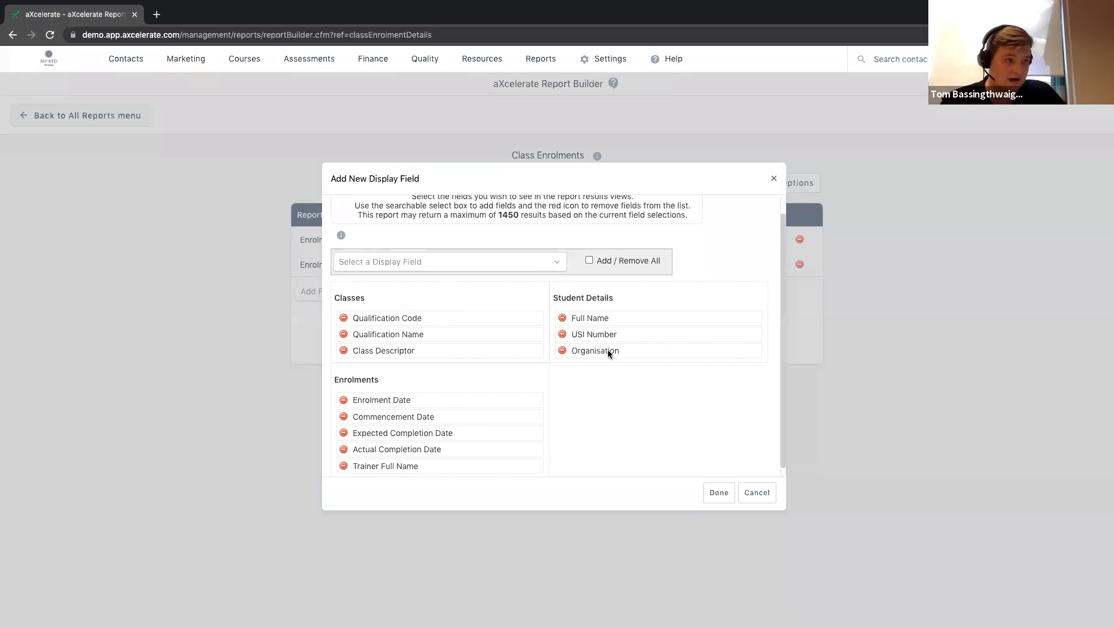
left_click(562, 350)
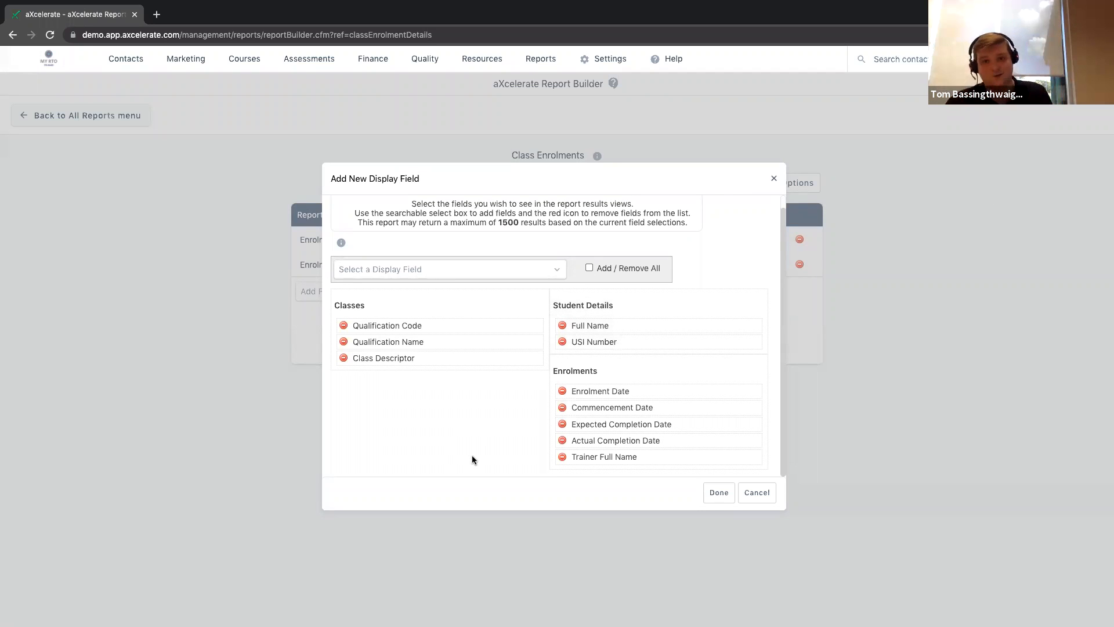
Step: Look through the available display fields, search for trainer, and add Trainer Given Name
left_click(472, 273)
scroll(465, 337, "down", 5)
scroll(465, 337, "down", 5)
scroll(465, 337, "down", 5)
scroll(465, 337, "up", 3)
type("trainer")
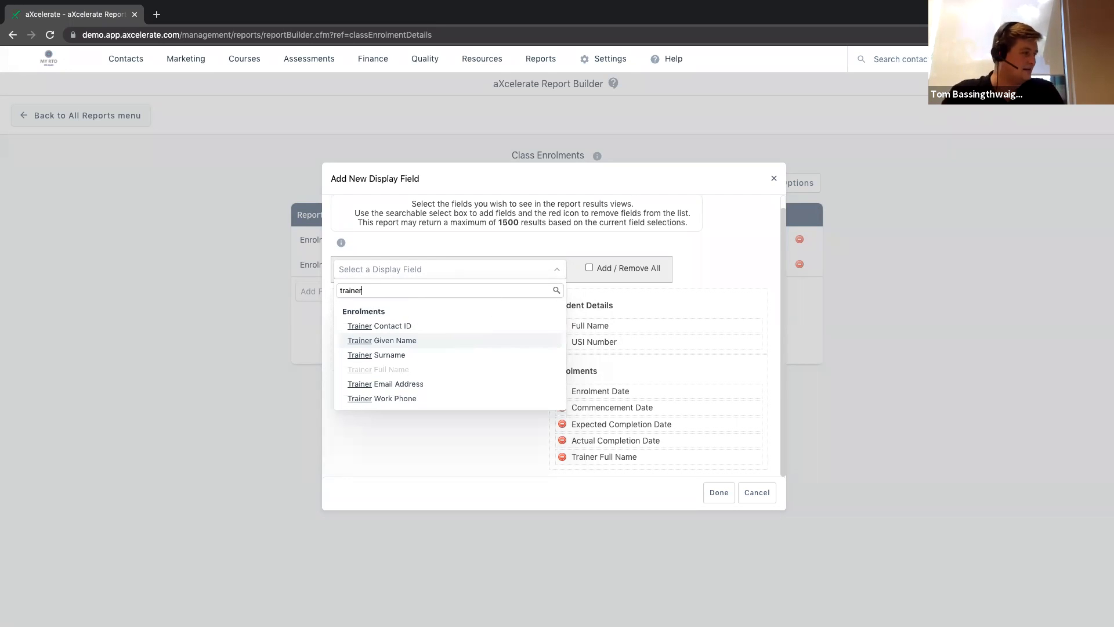
left_click(424, 340)
Step: Search the display fields for trainer again and add Trainer Surname
left_click(427, 271)
type("trsinerr")
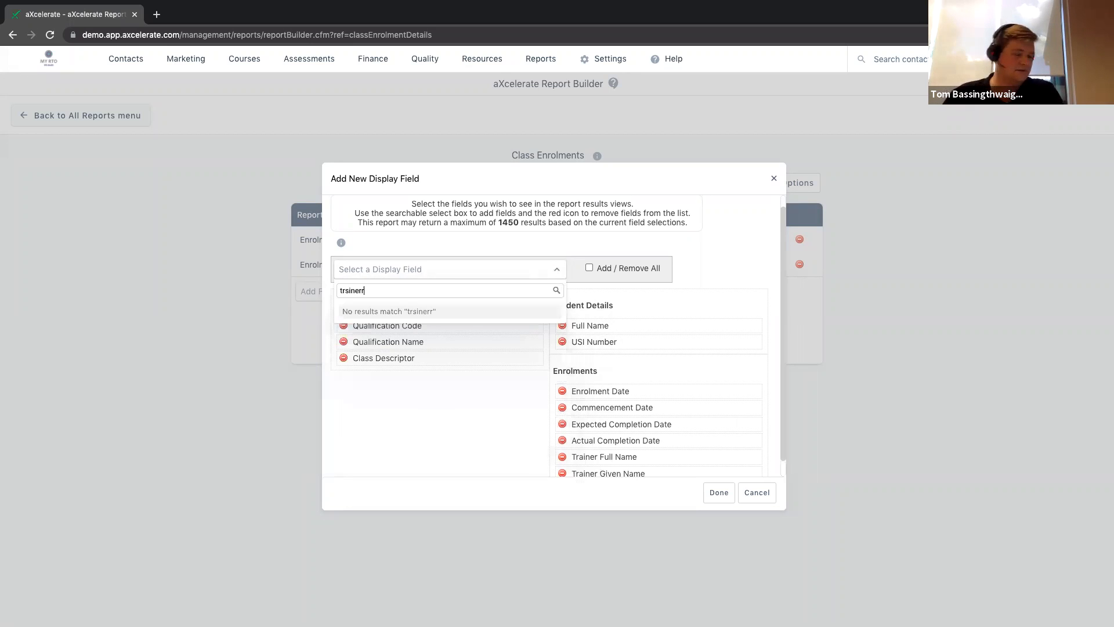
key("ctrl+a")
type("trainer")
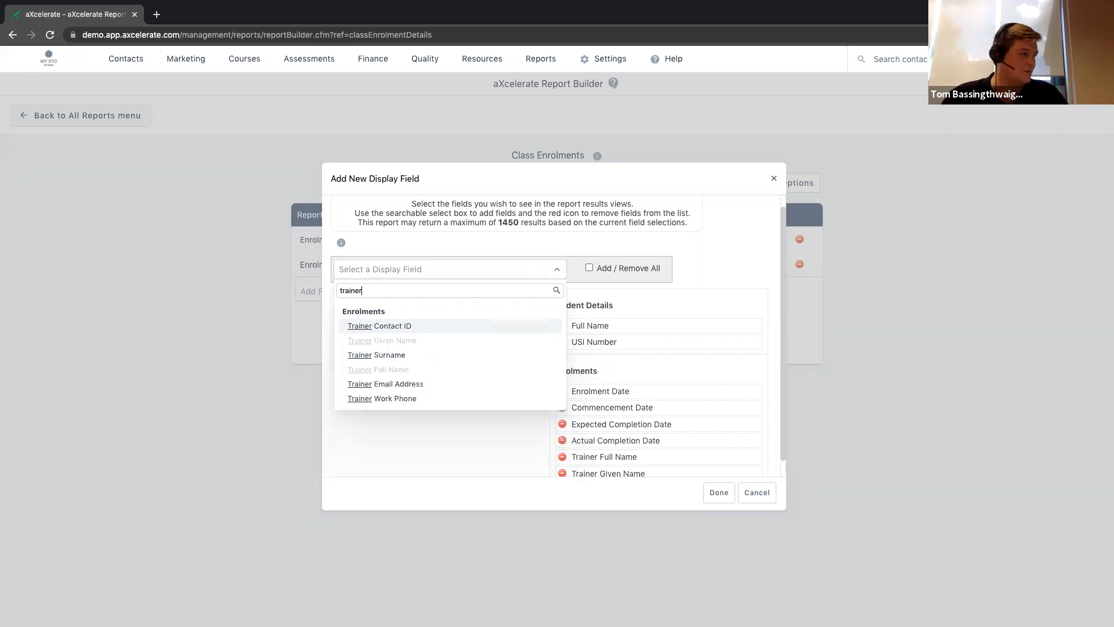
left_click(389, 355)
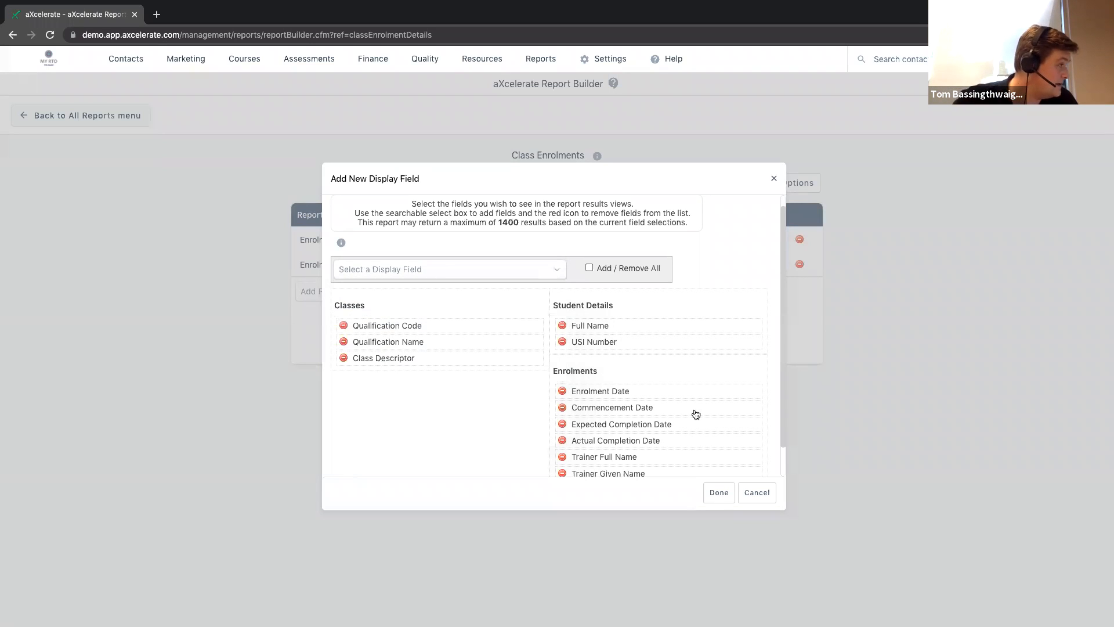
Step: Reorder the Enrolments display fields so Trainer Given Name precedes Trainer Full Name, and remove Trainer Full Name
scroll(609, 391, "down", 1)
scroll(609, 394, "up", 1)
scroll(603, 406, "down", 1)
mouse_move(630, 434)
left_mouse_down()
mouse_move(556, 432)
mouse_move(629, 448)
left_mouse_up()
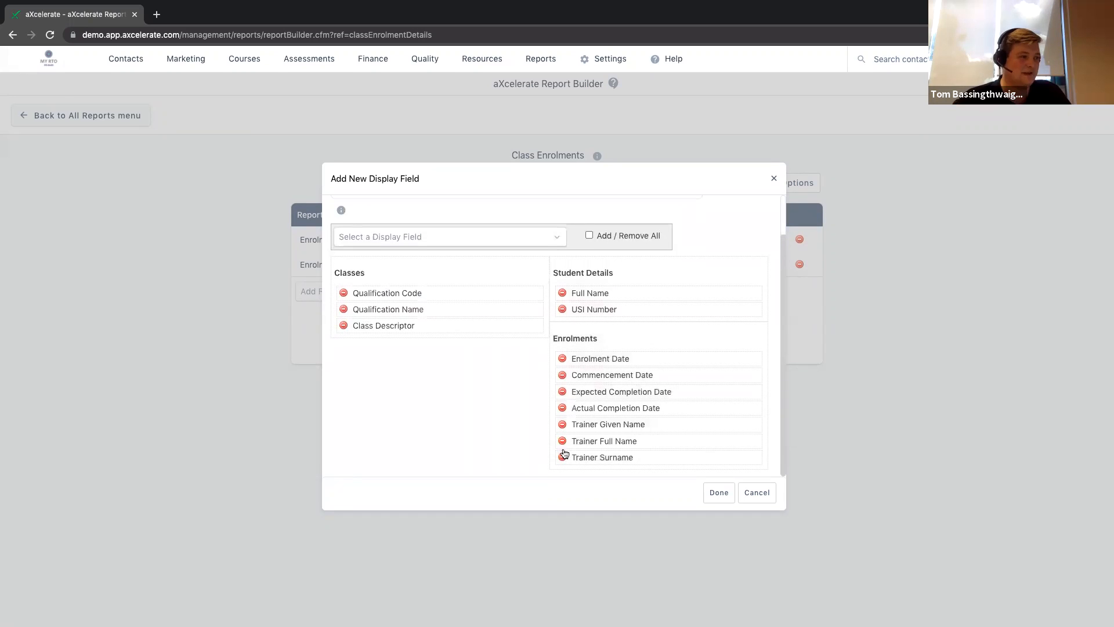
left_click(563, 442)
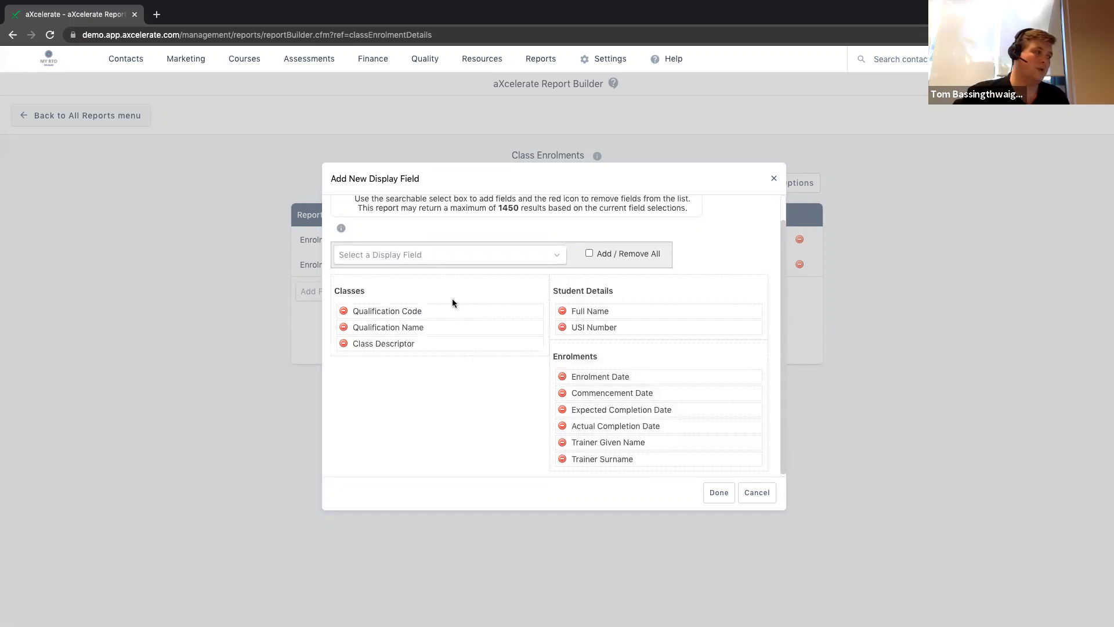
Step: Search the display fields for trainer and add Trainer Full Name back to the report
left_click(445, 254)
type("trainer")
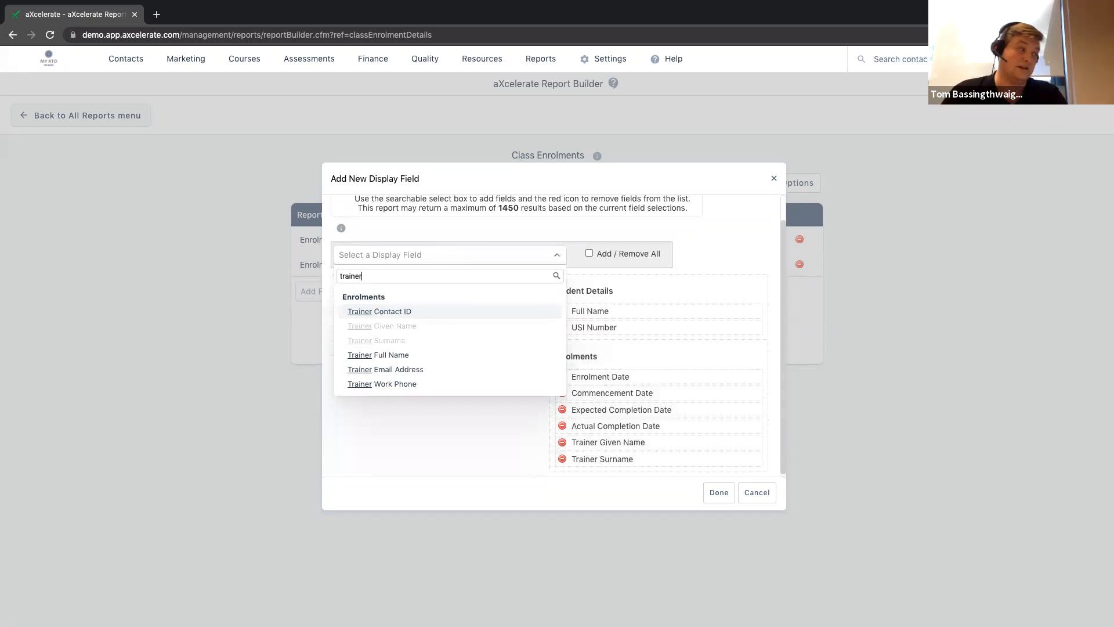
left_click(394, 355)
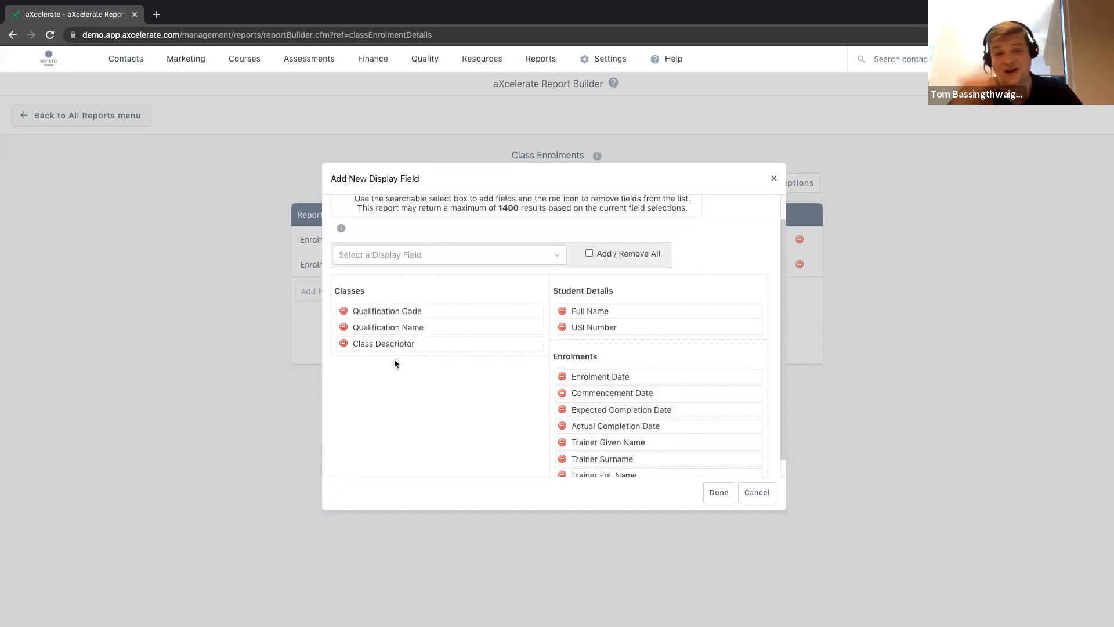
Step: Remove Trainer Full Name from the display fields, accept the field selection and run the Class Enrolments report
scroll(482, 367, "down", 1)
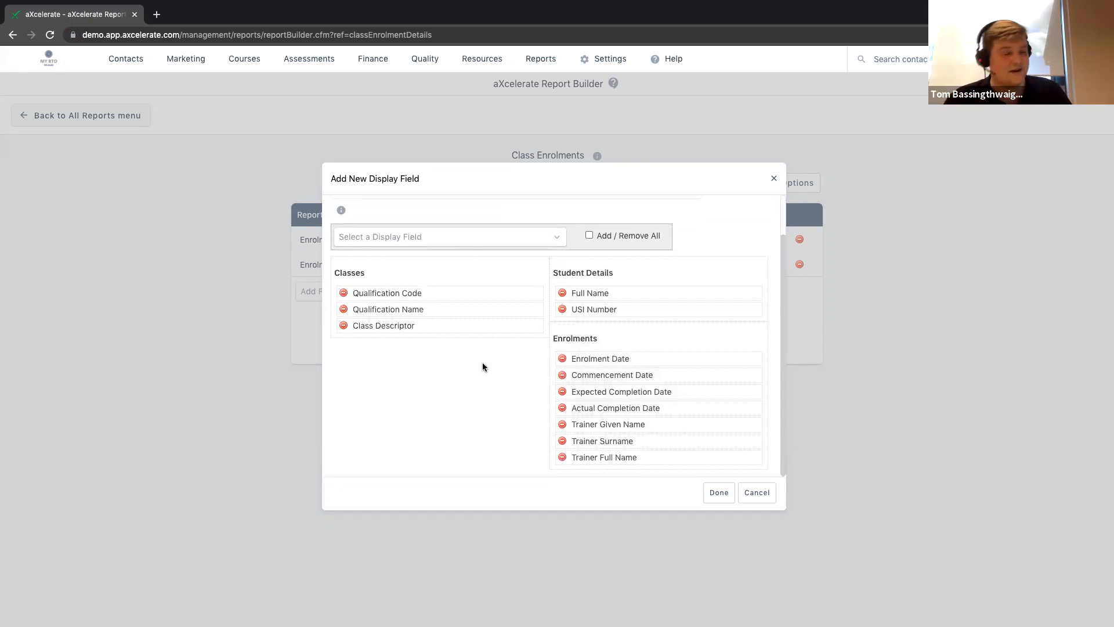
left_click(561, 457)
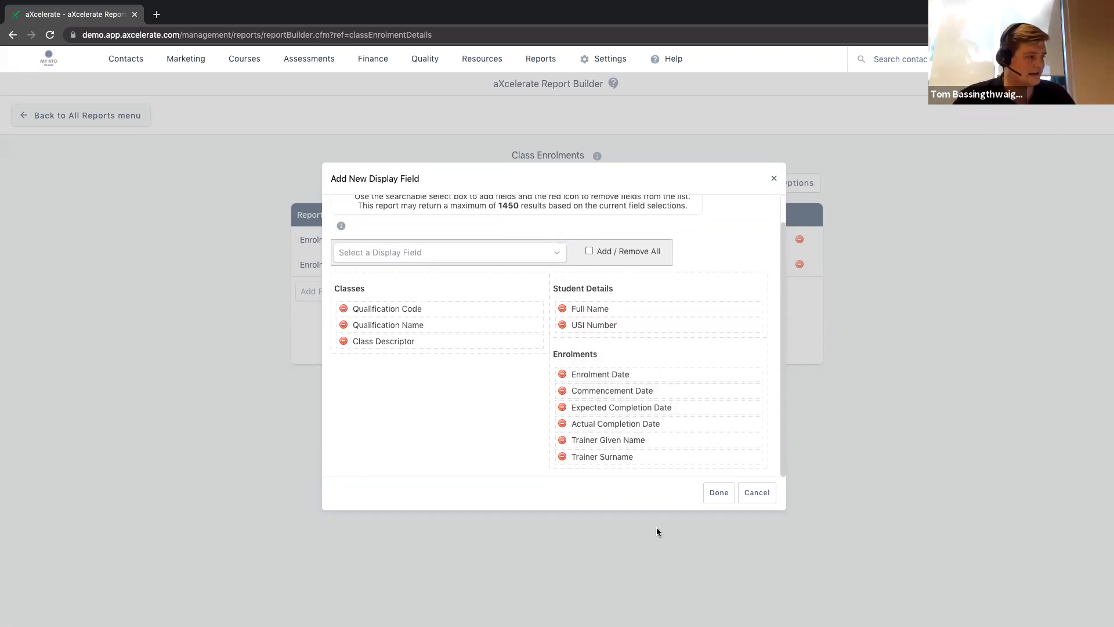
left_click(709, 494)
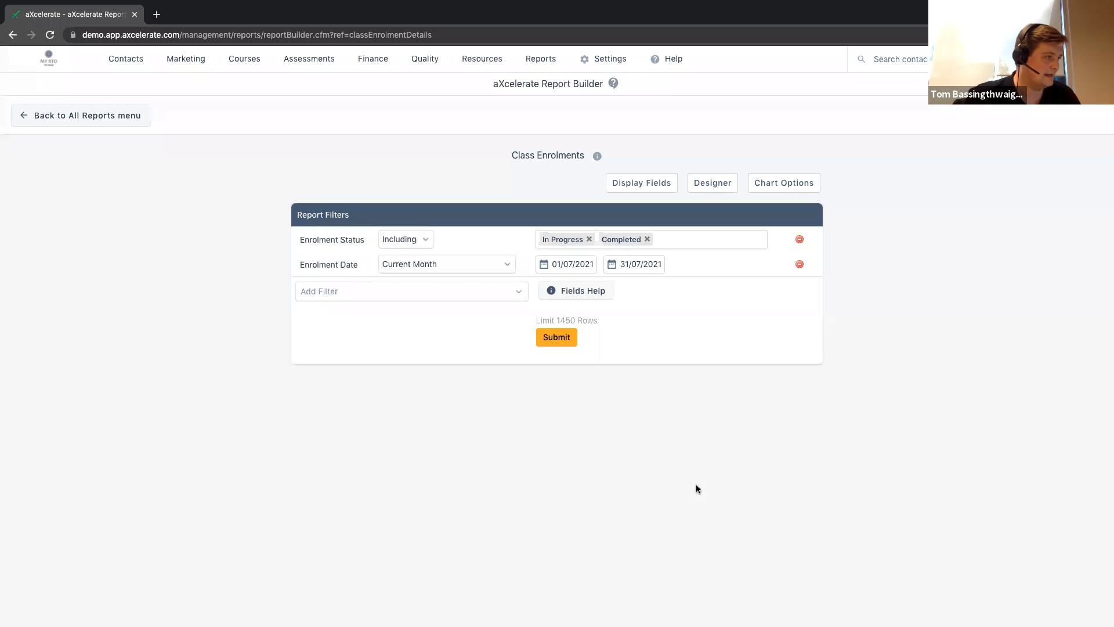
left_click(562, 342)
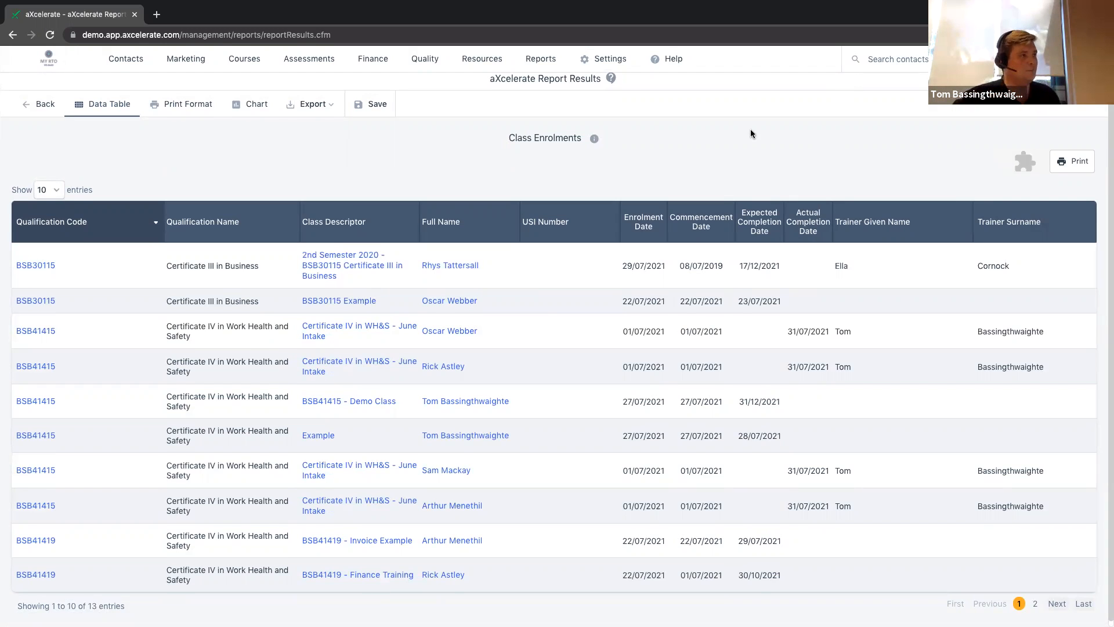
Step: Start saving the generated report and name it Class Enrolments Example
scroll(750, 134, "up", 1)
left_click(372, 111)
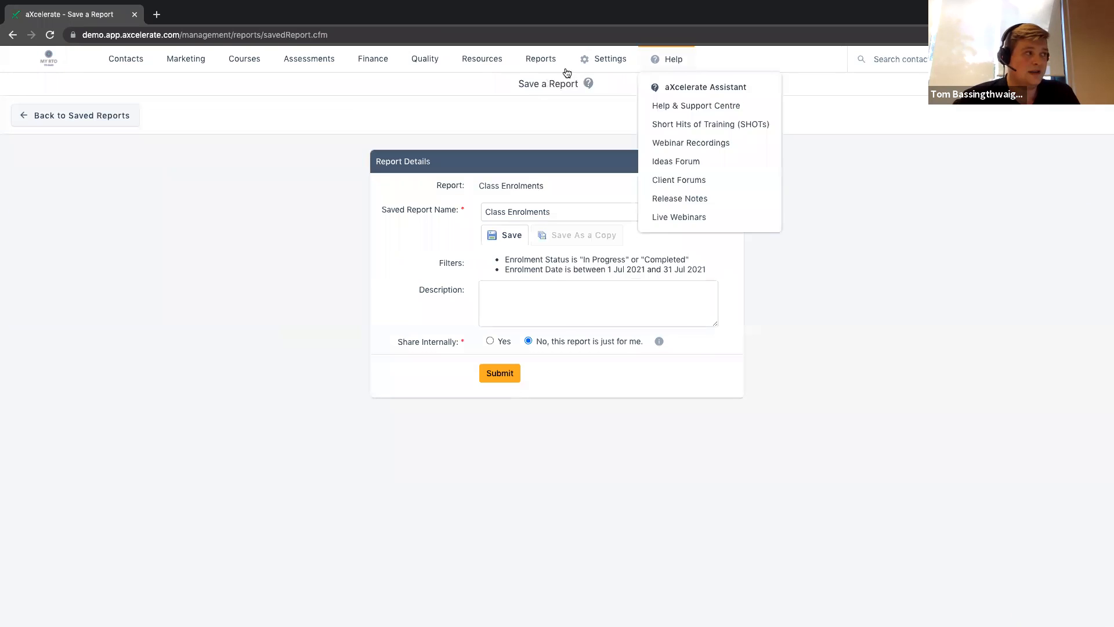
mouse_move(541, 59)
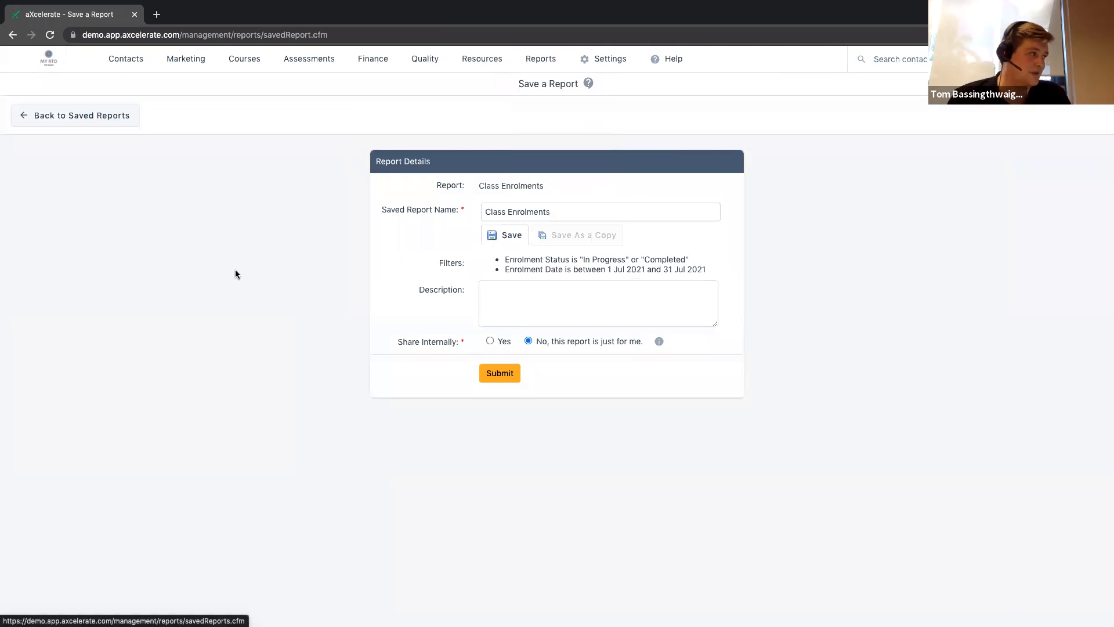
left_click(583, 212)
type("Example")
Step: Choose to share the report internally with all administrator user roles and submit the saved report details
left_click(503, 347)
left_click_drag(376, 351, 455, 344)
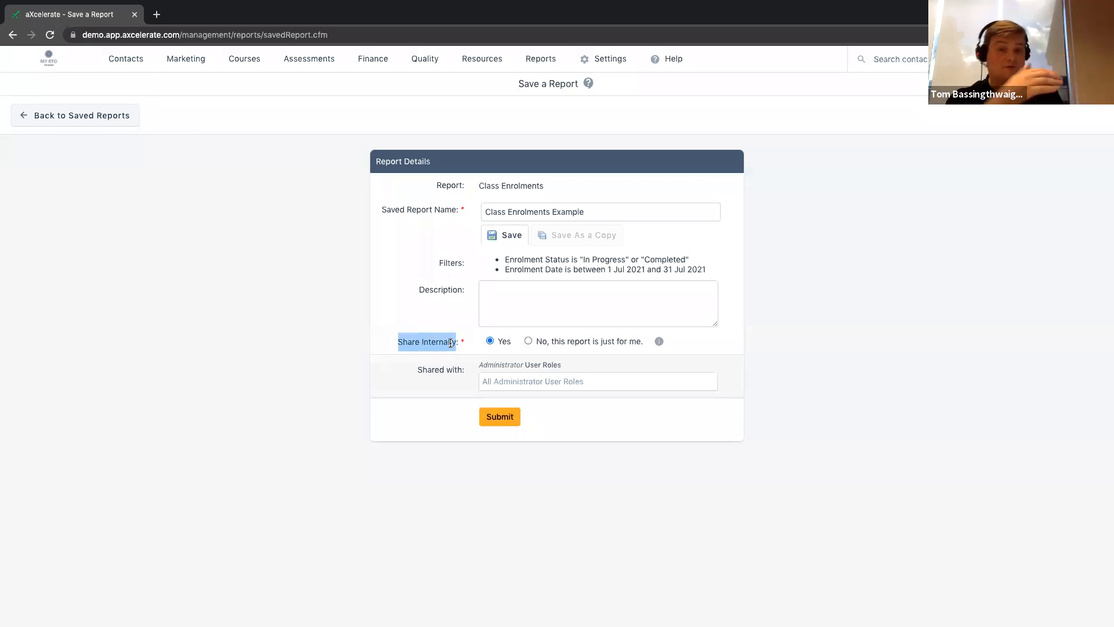
left_click(544, 341)
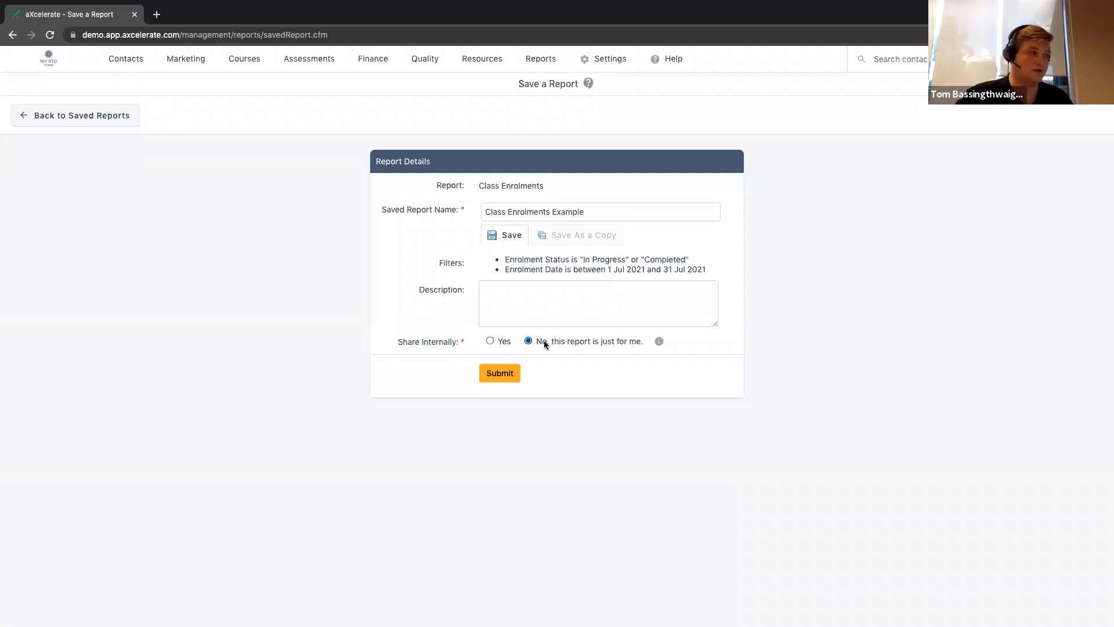
left_click(512, 344)
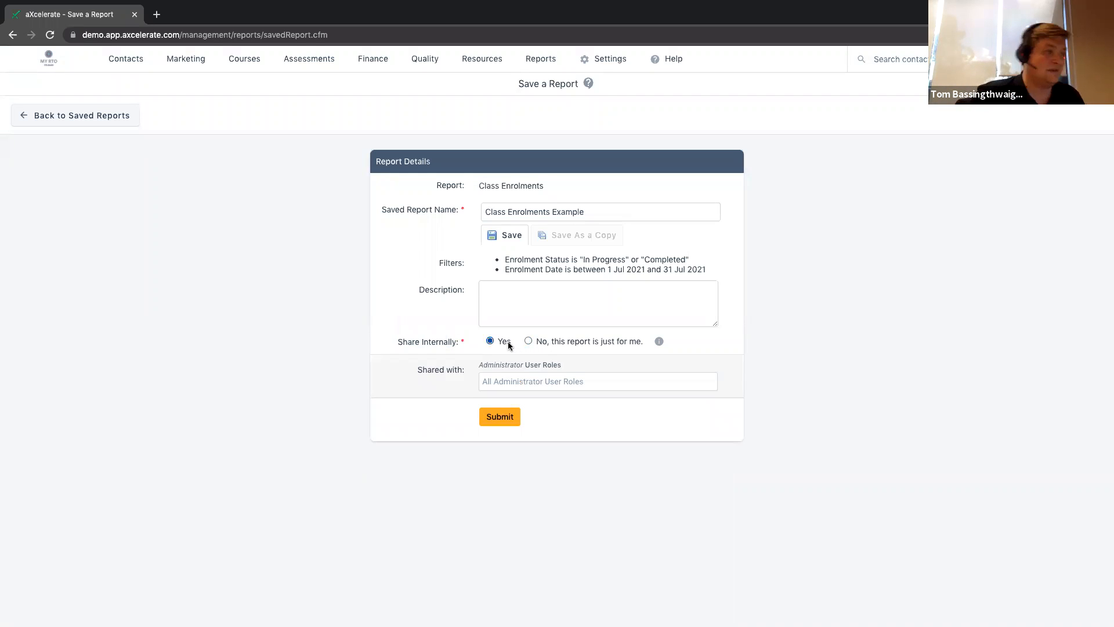
left_click(499, 422)
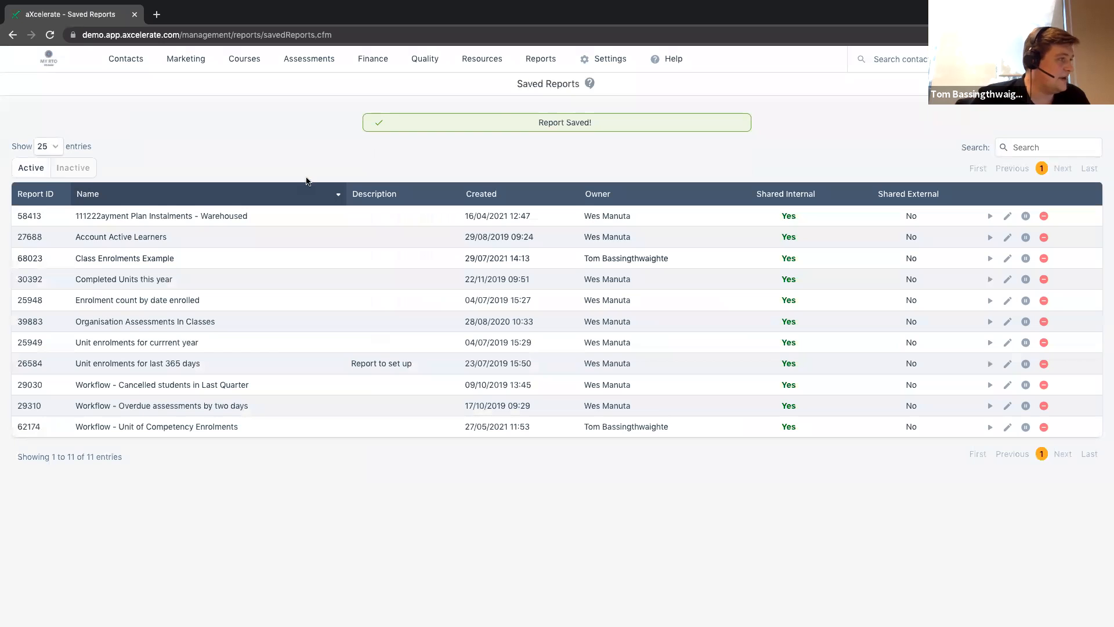
Step: Locate Class Enrolments Example in the Saved Reports list and run it with its saved filters
left_click_drag(581, 84, 517, 84)
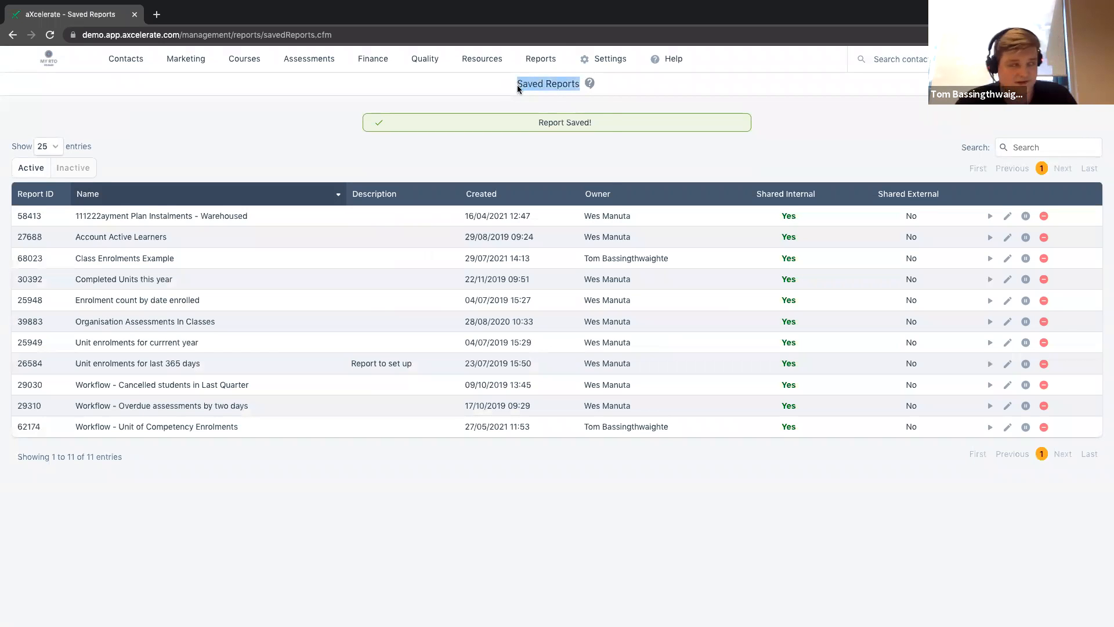
mouse_move(536, 50)
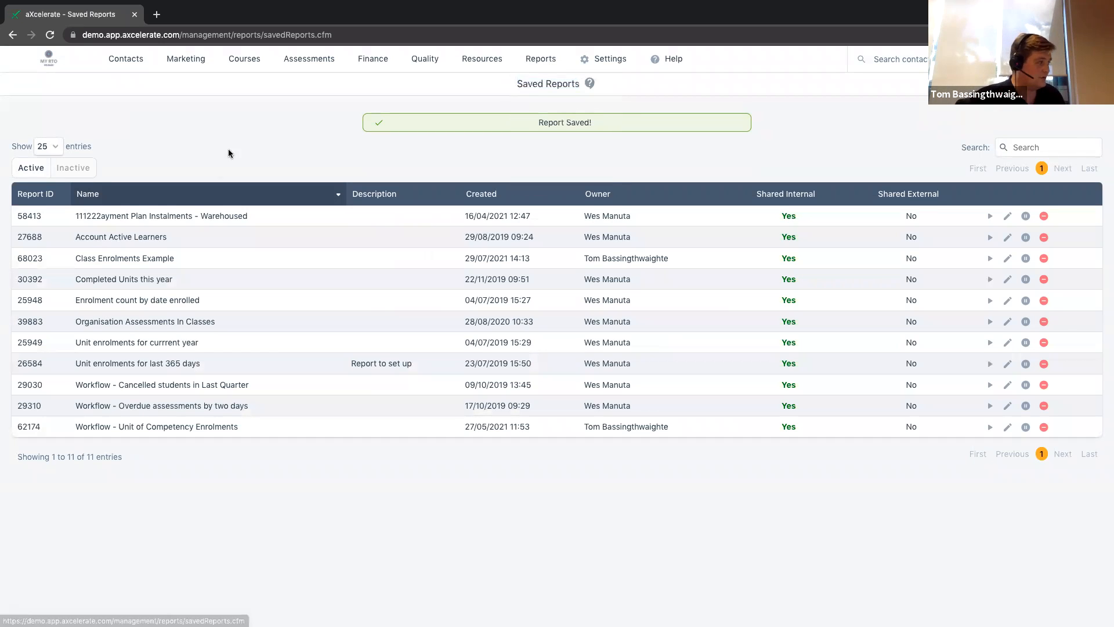
left_click_drag(110, 261, 176, 261)
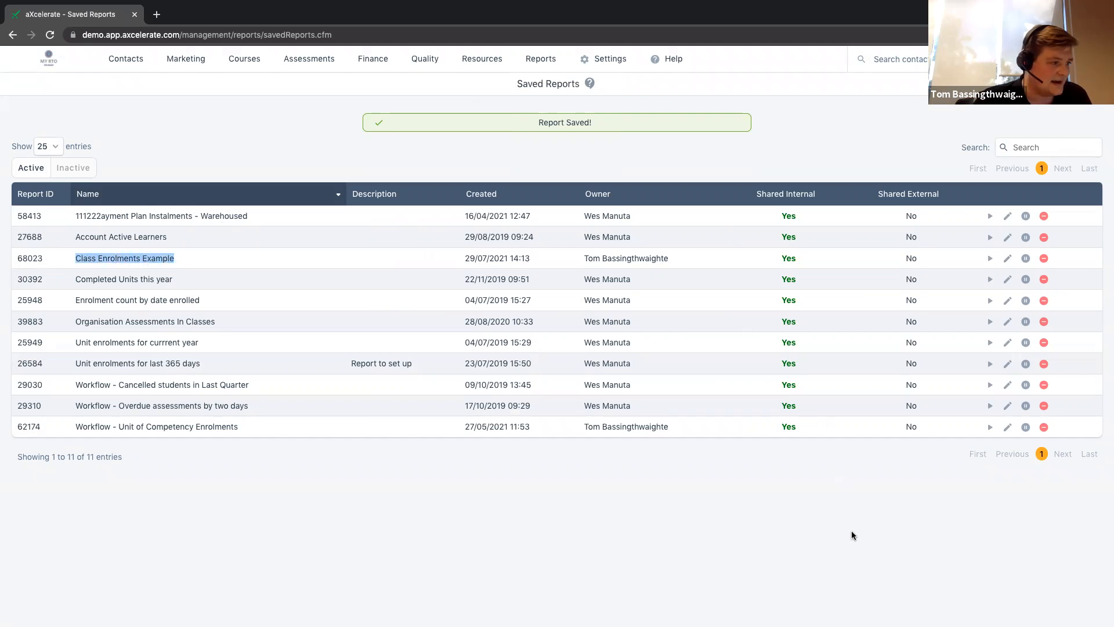
left_click(548, 62)
left_click(554, 105)
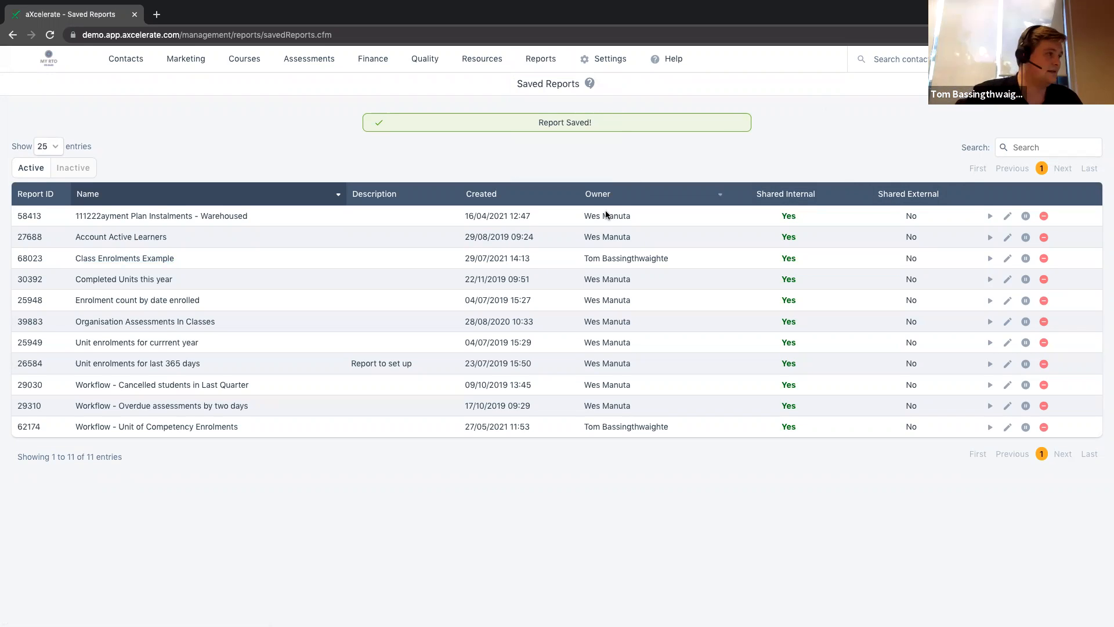
left_click(987, 261)
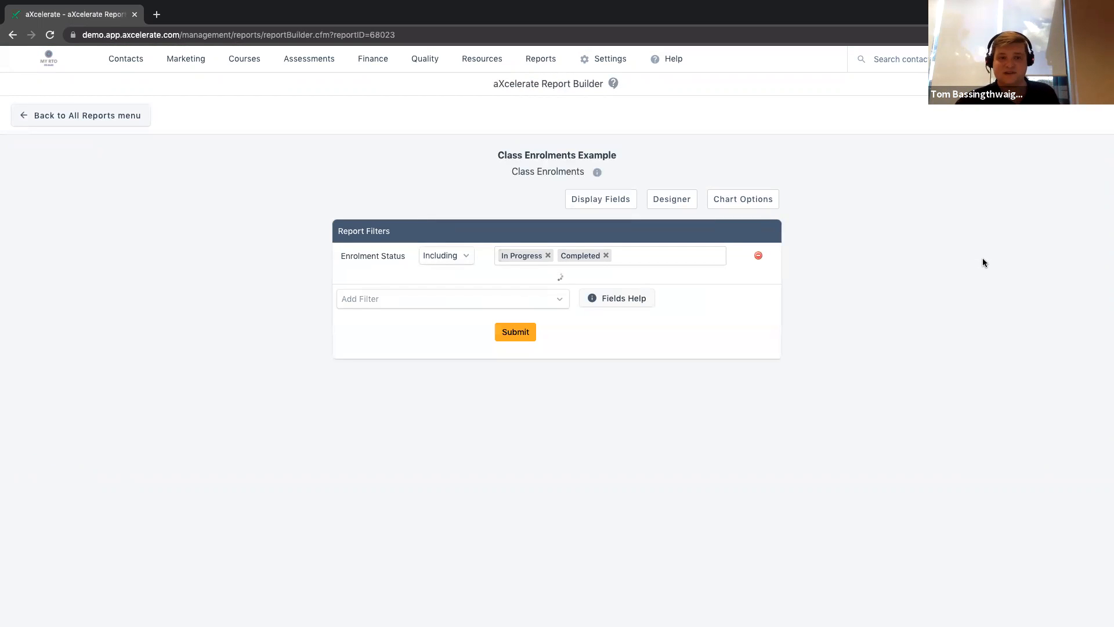
left_click(545, 340)
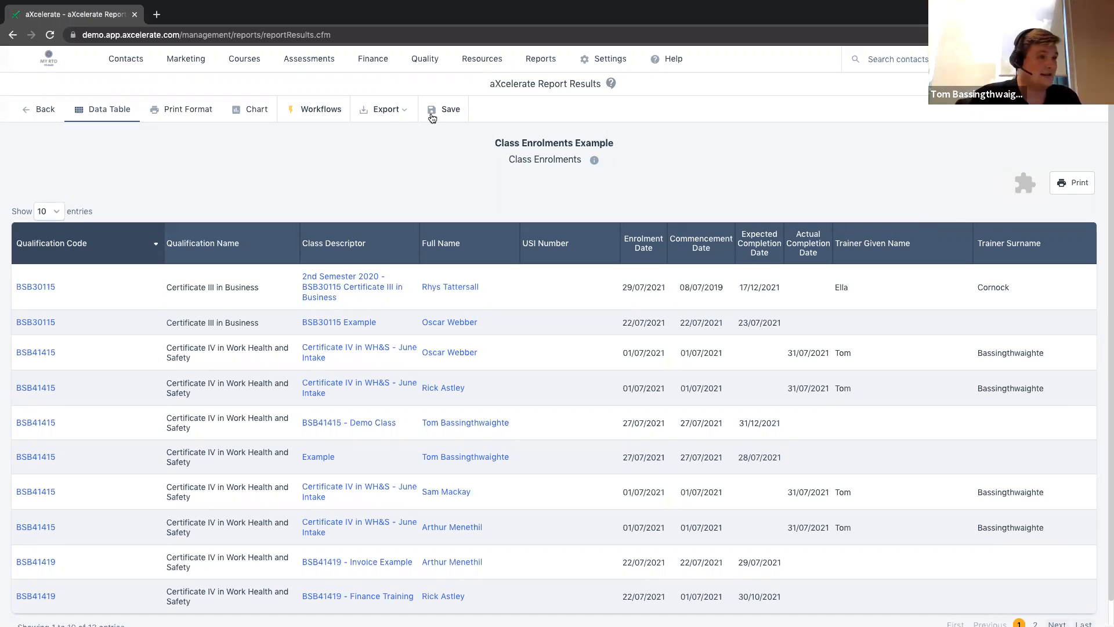
Step: Look at the export formats offered for the report results and return to the Report Builder's list of all reports
left_click(401, 110)
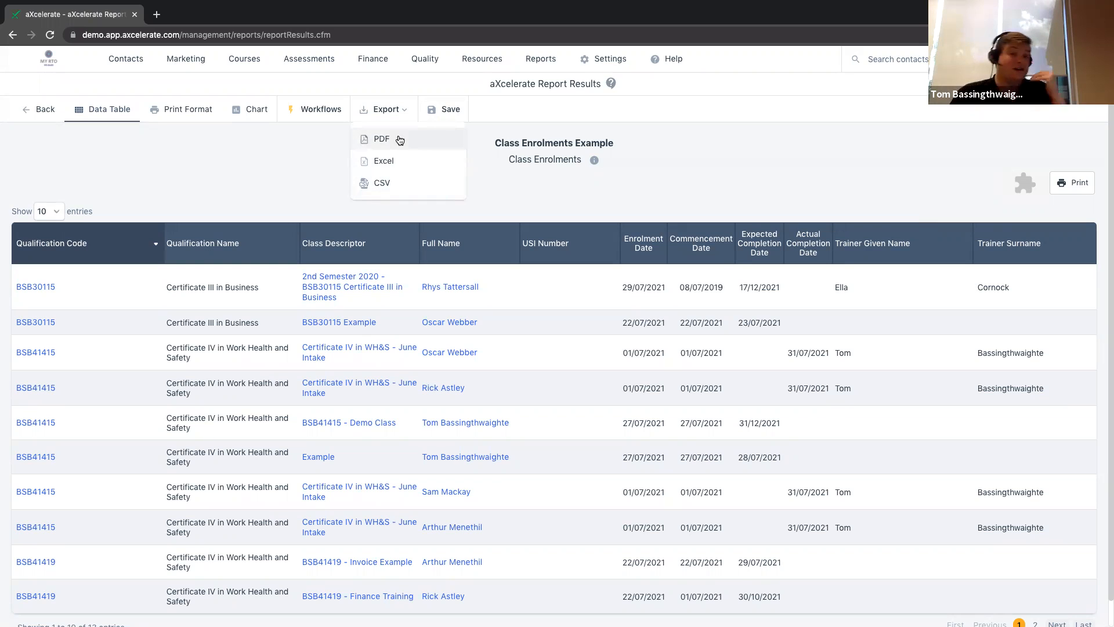
left_click(168, 171)
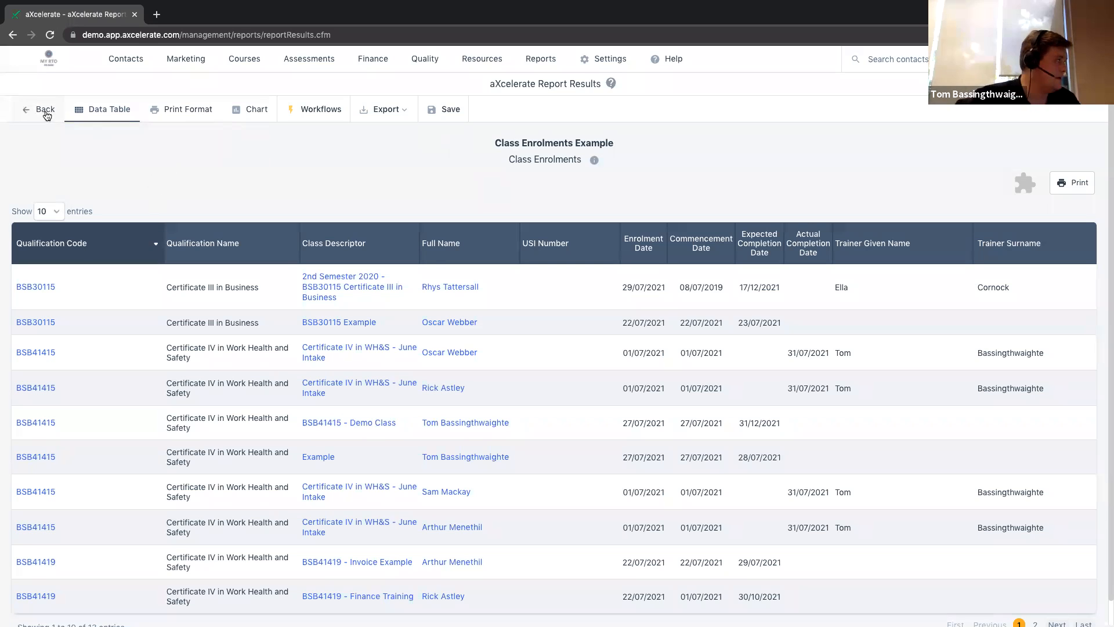
left_click(47, 115)
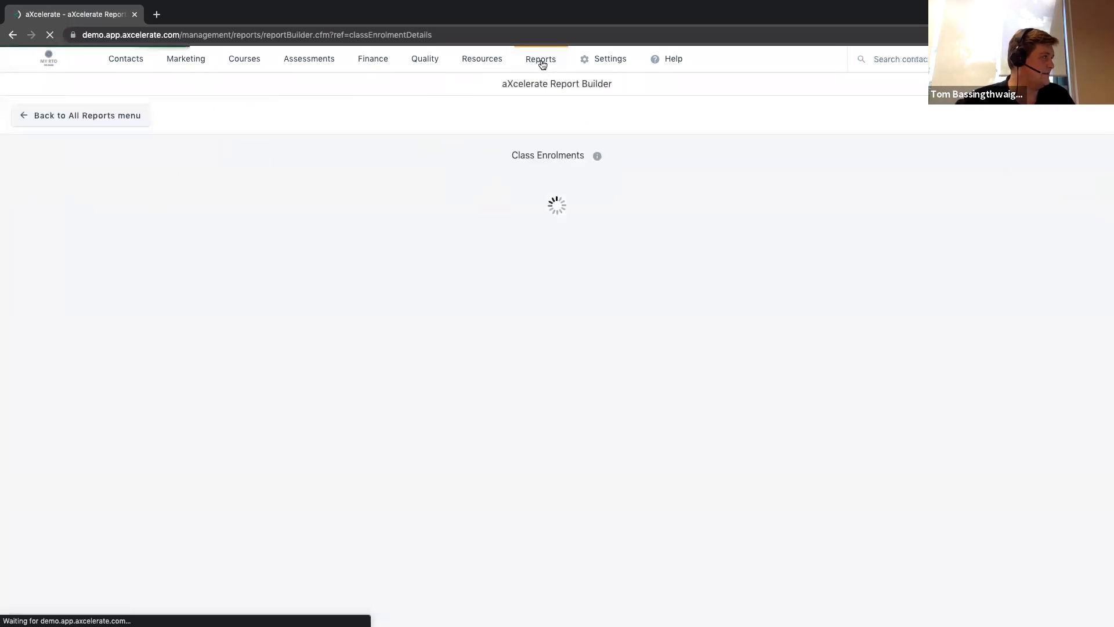
mouse_move(543, 64)
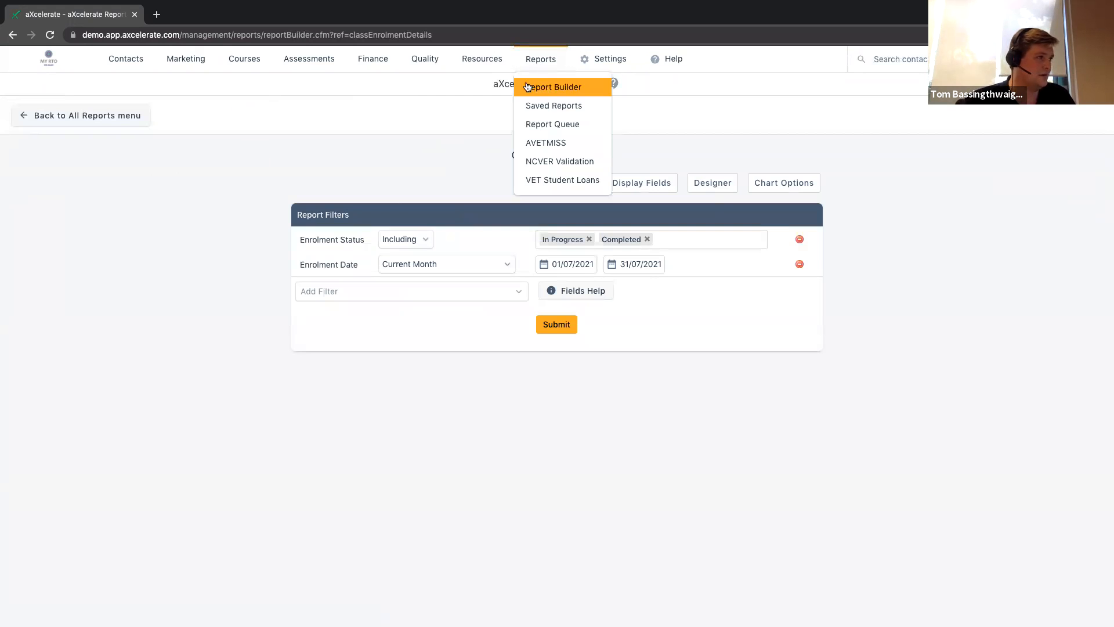
left_click(540, 87)
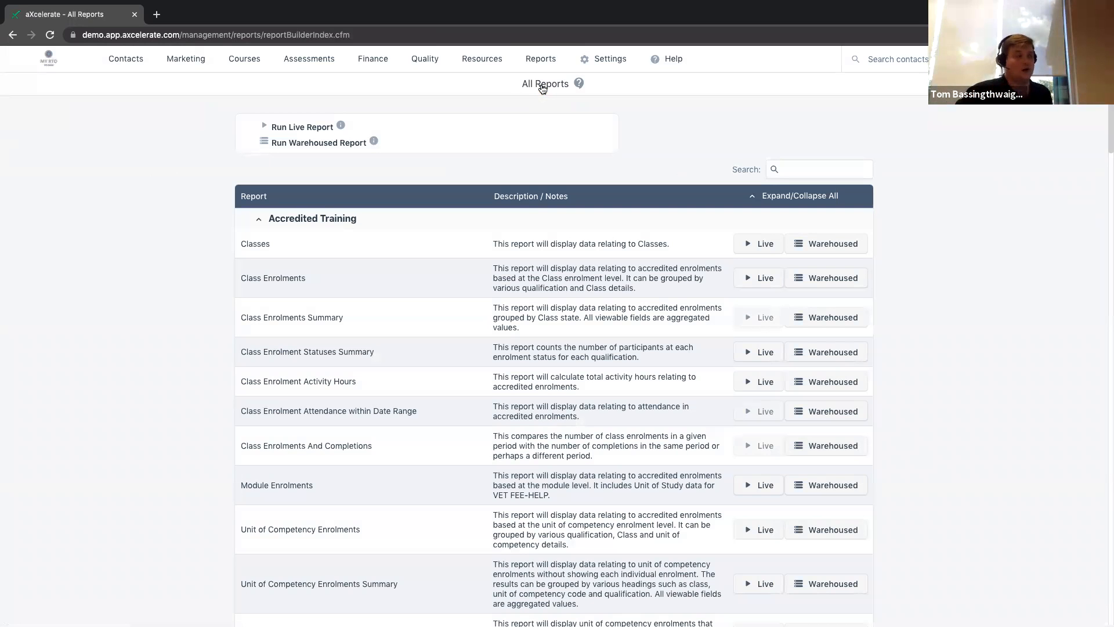
Step: Compare the accredited training enrolment reports and open the live version of Unit of Competency Enrolments
scroll(337, 145, "down", 3)
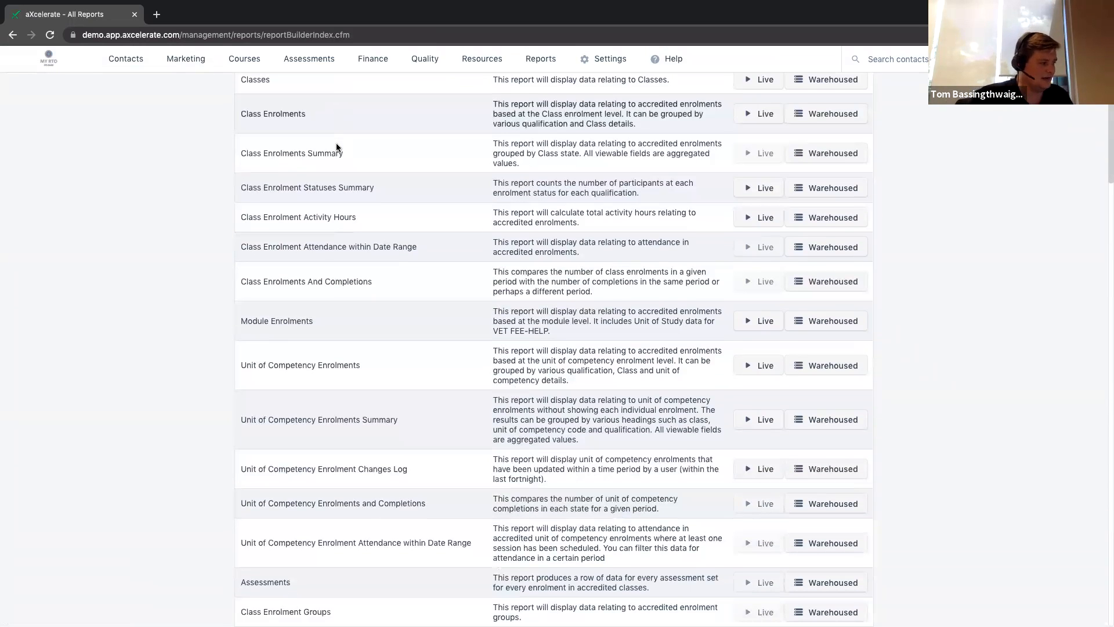
scroll(336, 147, "down", 1)
left_click_drag(241, 336, 361, 335)
left_click(427, 294)
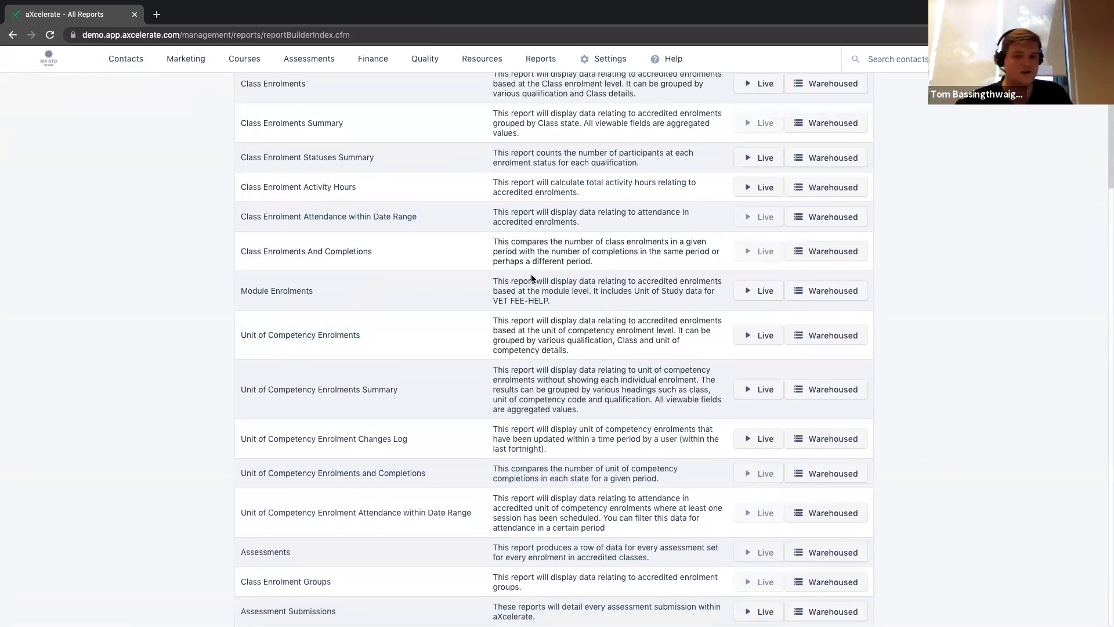
scroll(598, 269, "up", 2)
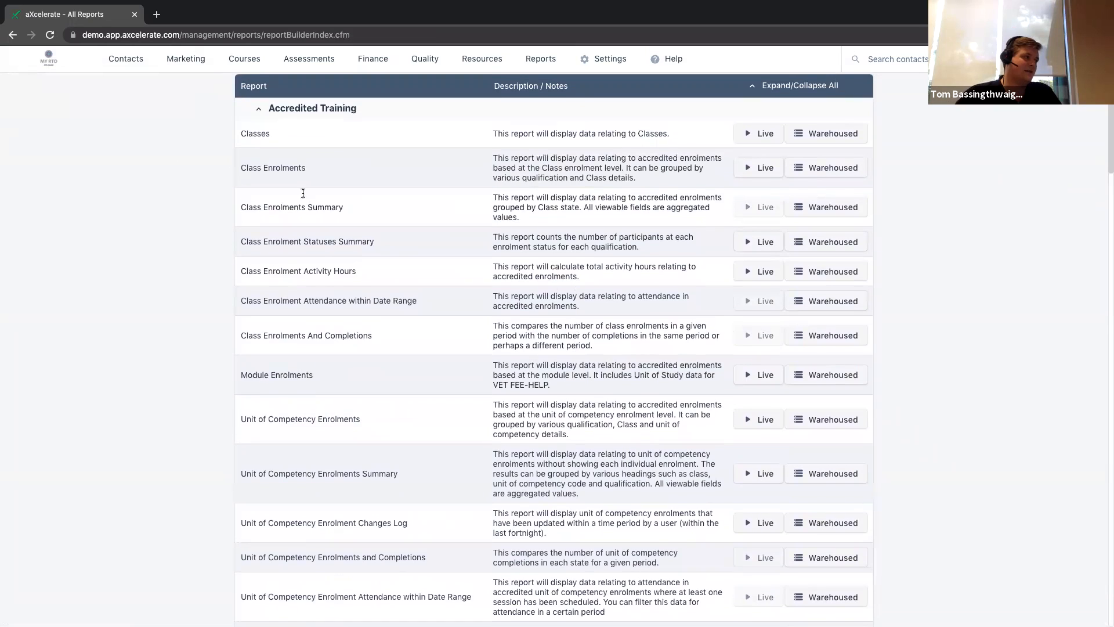
left_click_drag(305, 167, 240, 168)
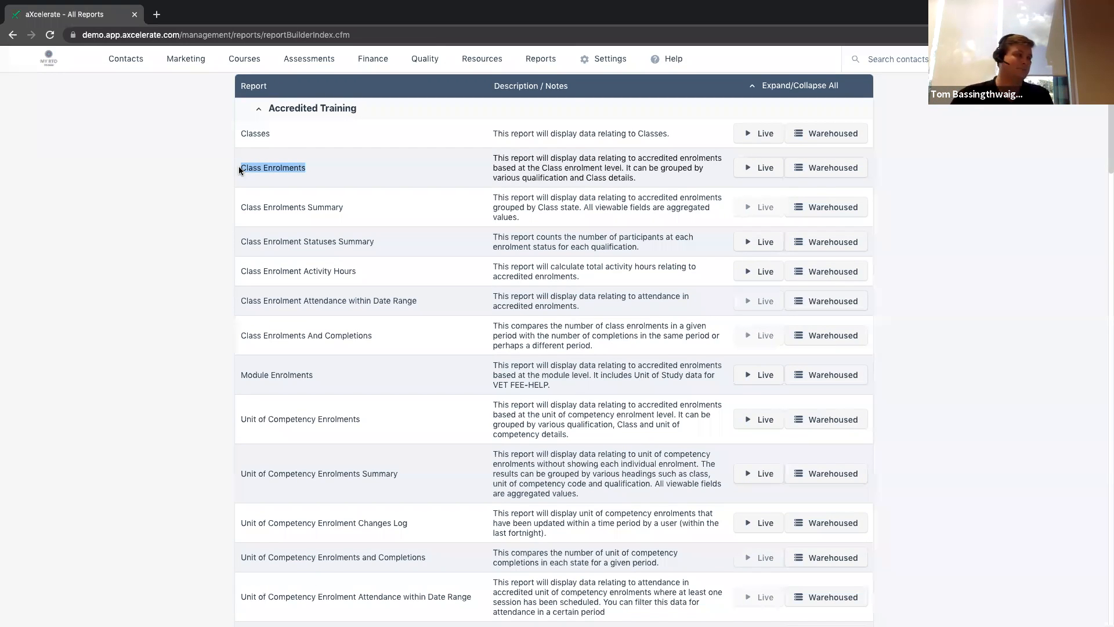
left_click_drag(330, 444, 235, 419)
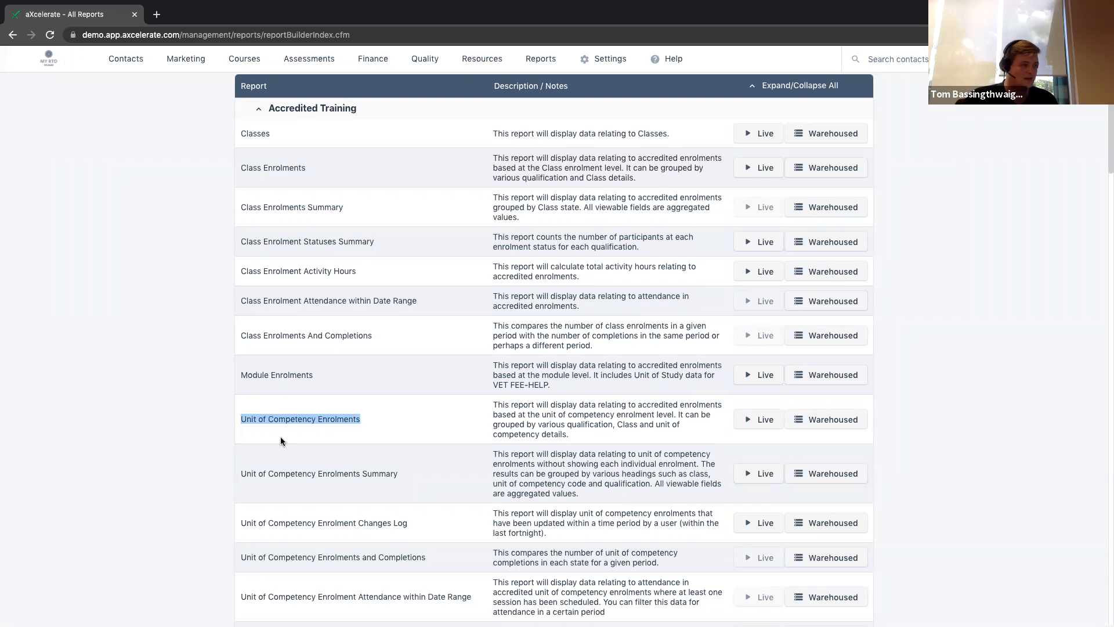
left_click(753, 416)
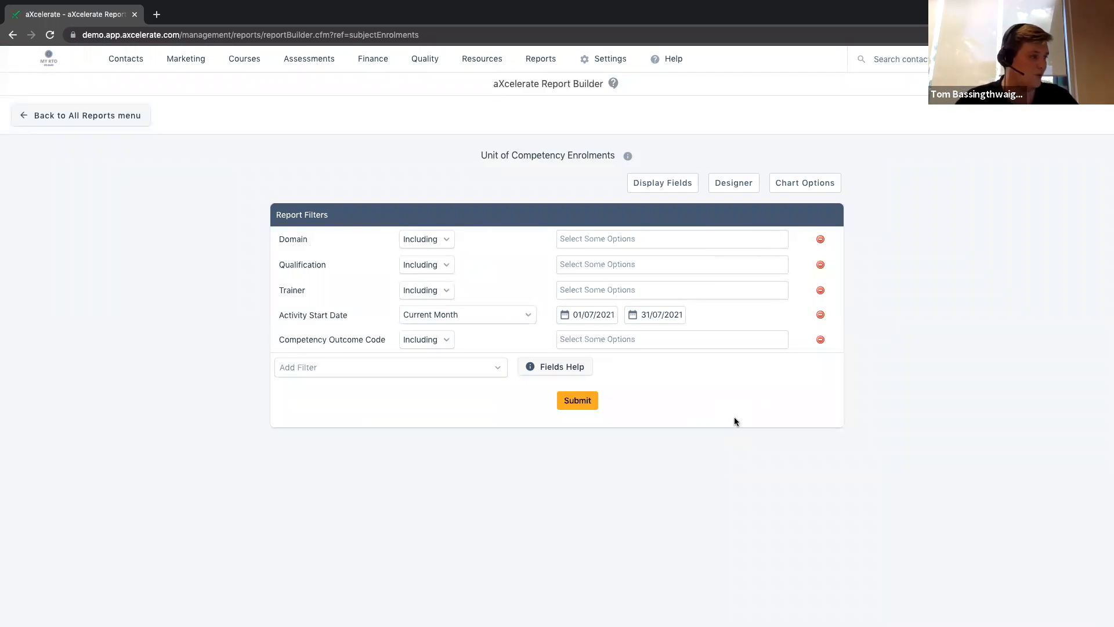
Step: Remove the Domain, Qualification and Trainer filters from the Unit of Competency Enrolments report
left_click_drag(279, 237, 305, 240)
left_click(320, 243)
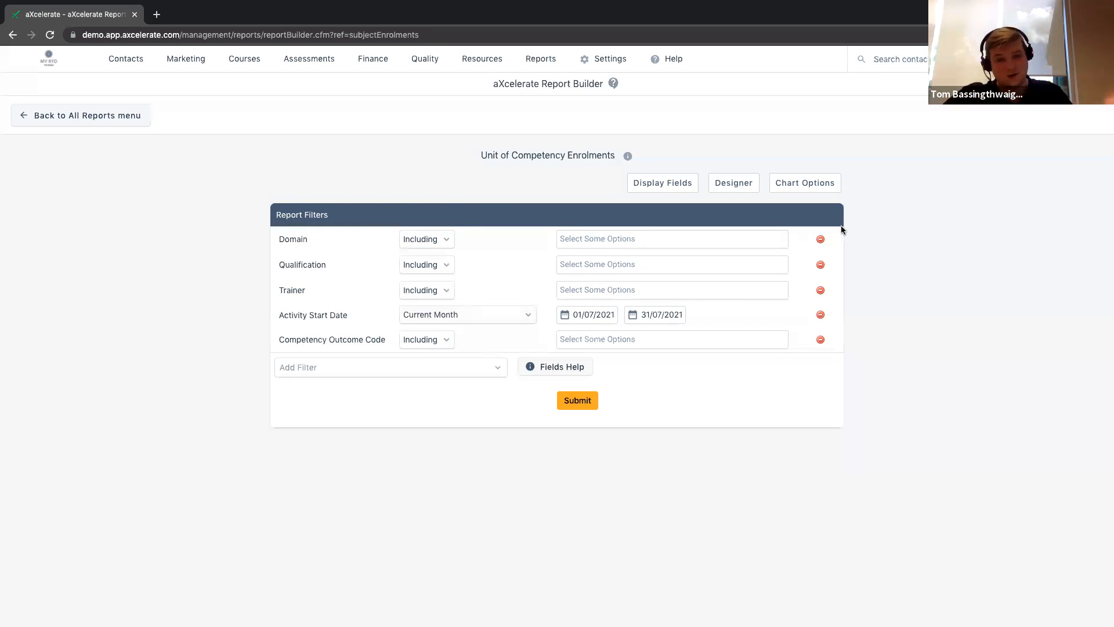
left_click(820, 240)
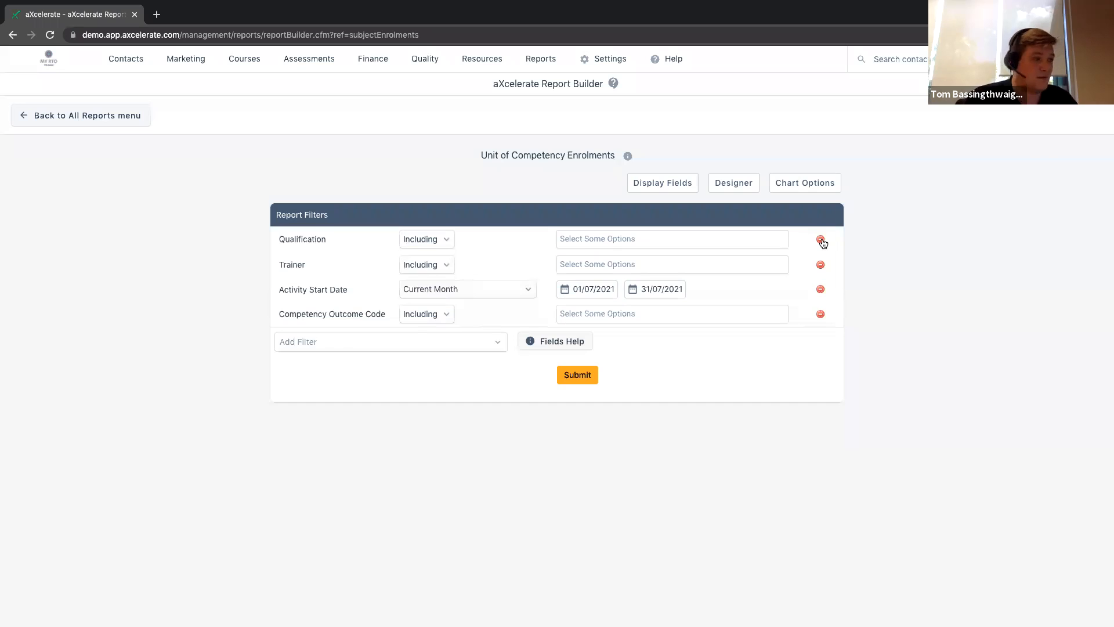
left_click(820, 239)
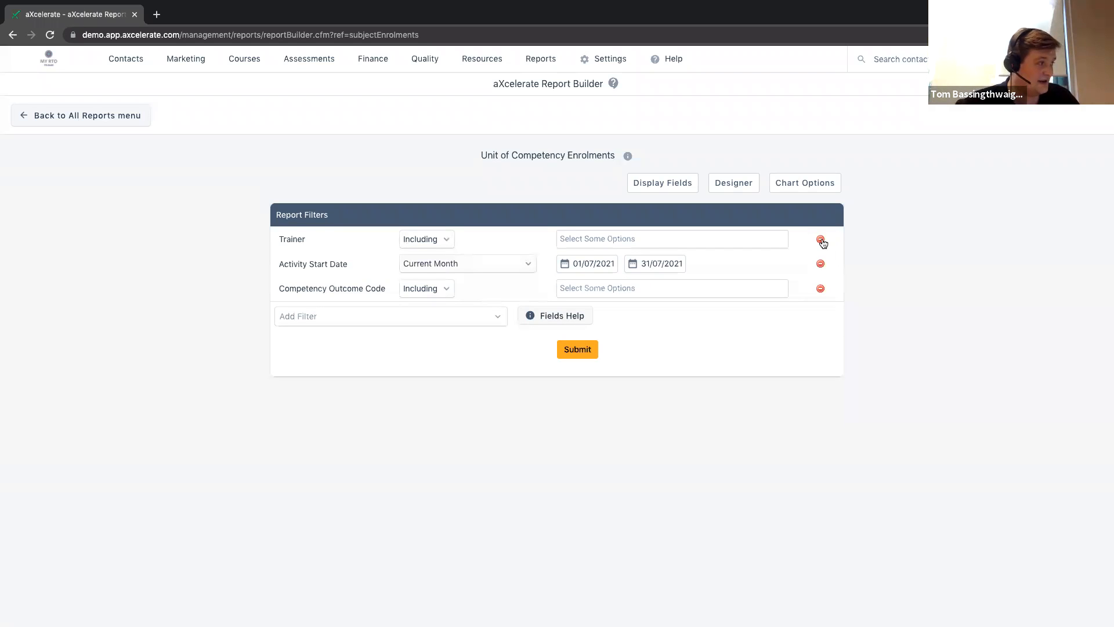
left_click(820, 240)
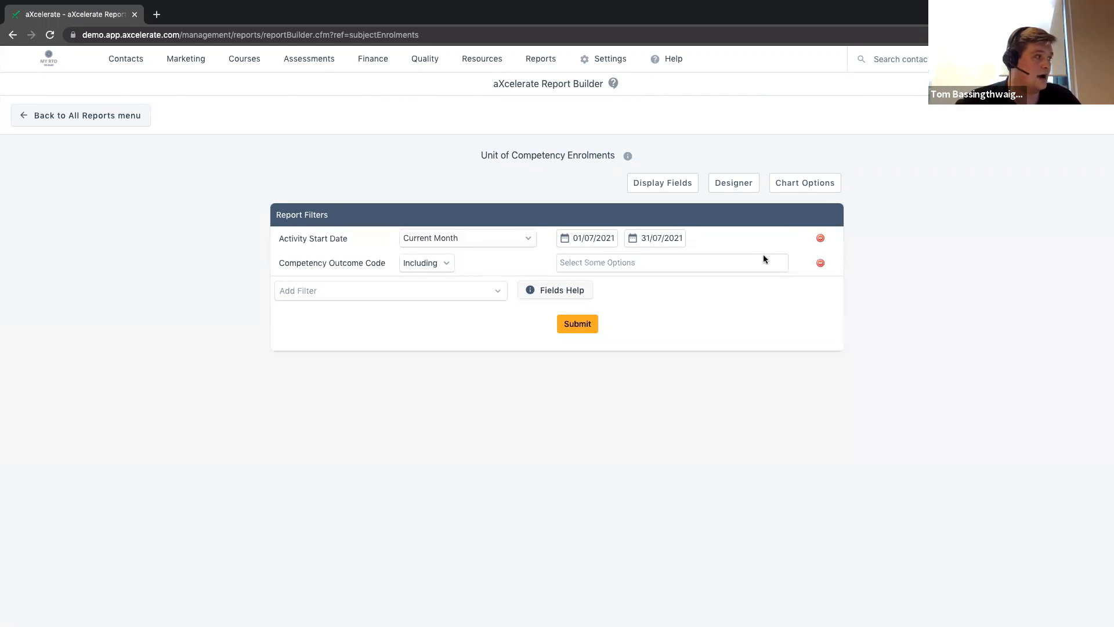
Step: Check the selectable competency outcome codes and set the Competency Outcome Code filter to Excluding
left_click_drag(273, 266, 387, 262)
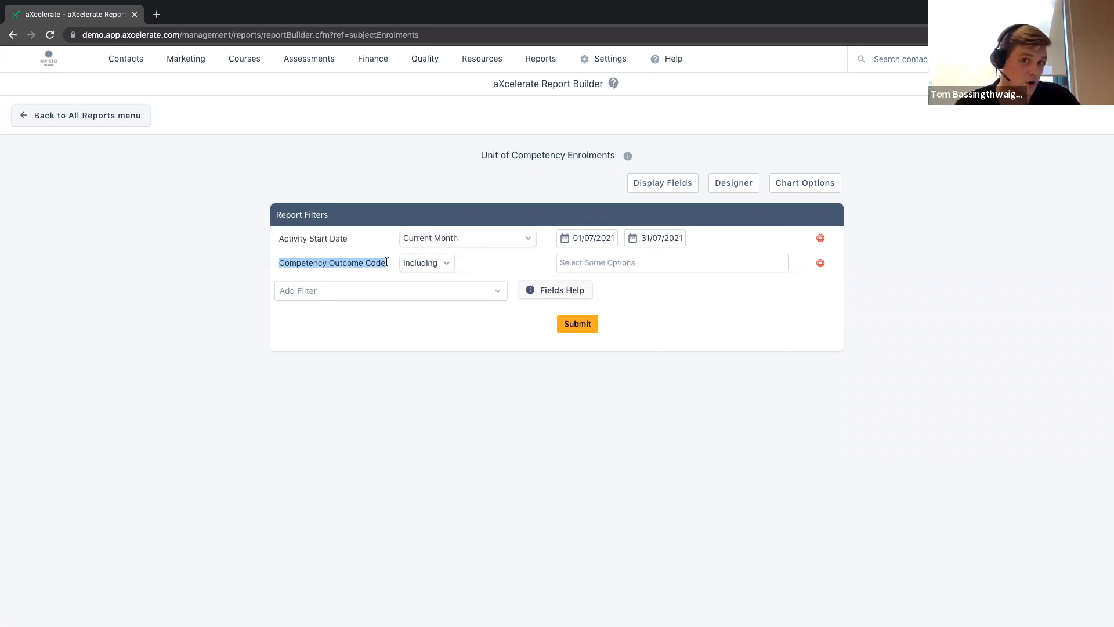
left_click(552, 267)
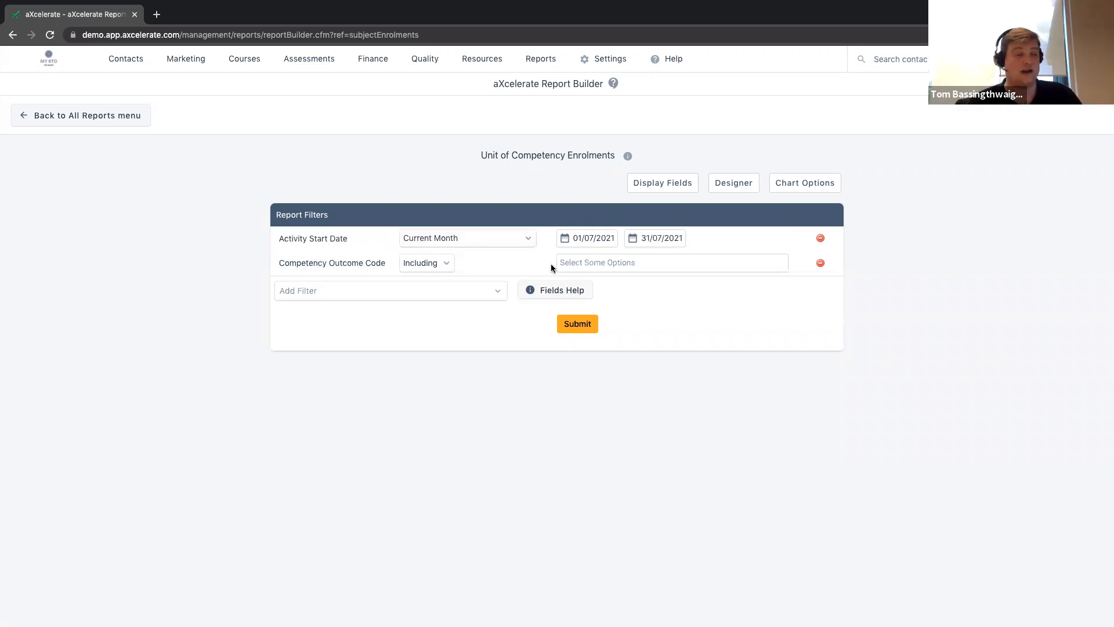
left_click(561, 264)
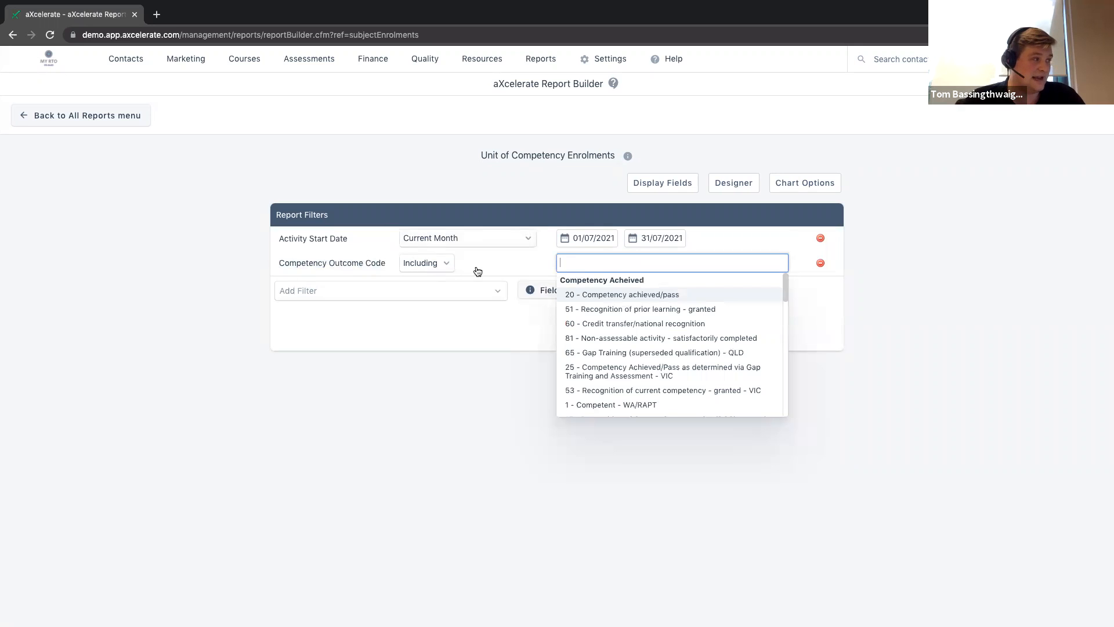
left_click(419, 264)
left_click(420, 274)
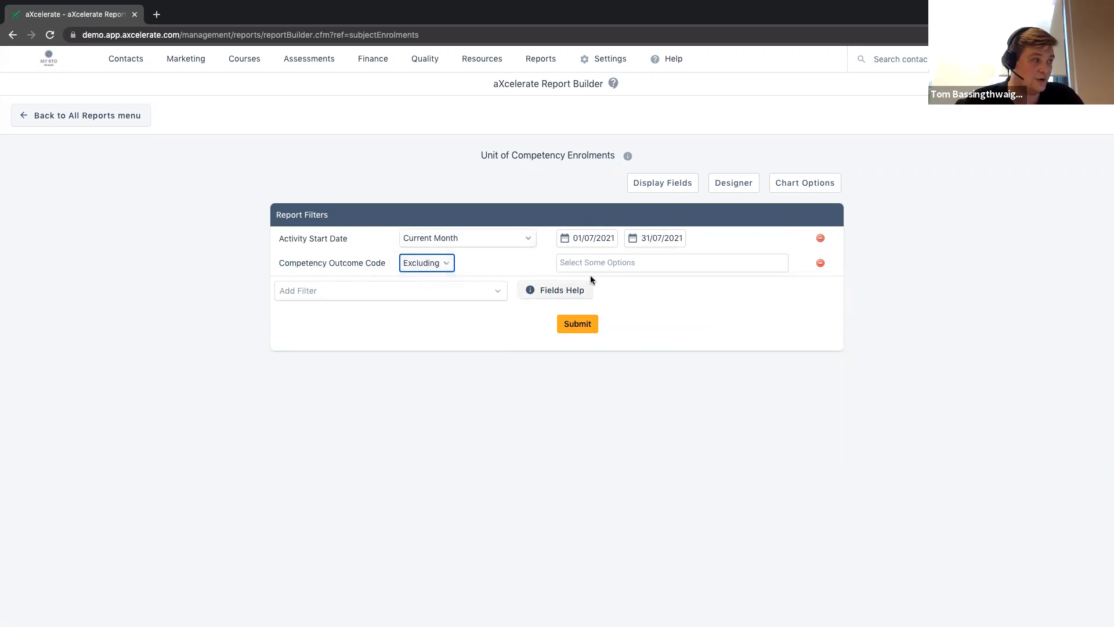
Step: Exclude outcome code 40 - Withdrawn/discontinued in the Competency Outcome Code filter
left_click(598, 264)
scroll(646, 365, "down", 2)
scroll(645, 366, "down", 10)
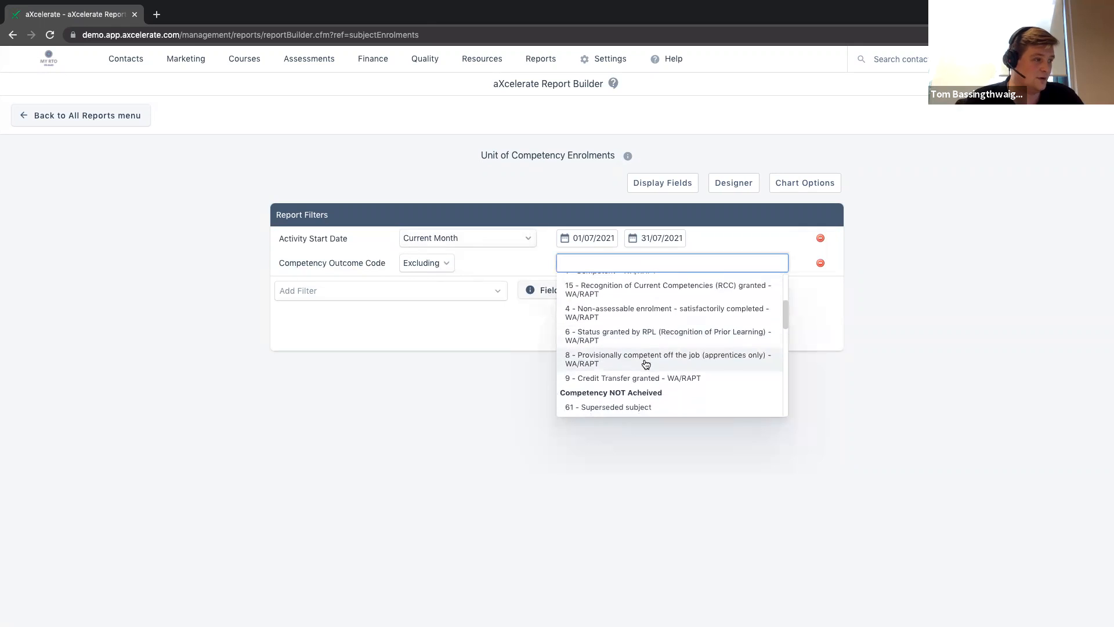
scroll(670, 354, "up", 1)
scroll(667, 356, "down", 3)
scroll(623, 356, "up", 1)
scroll(623, 355, "down", 1)
scroll(624, 357, "down", 1)
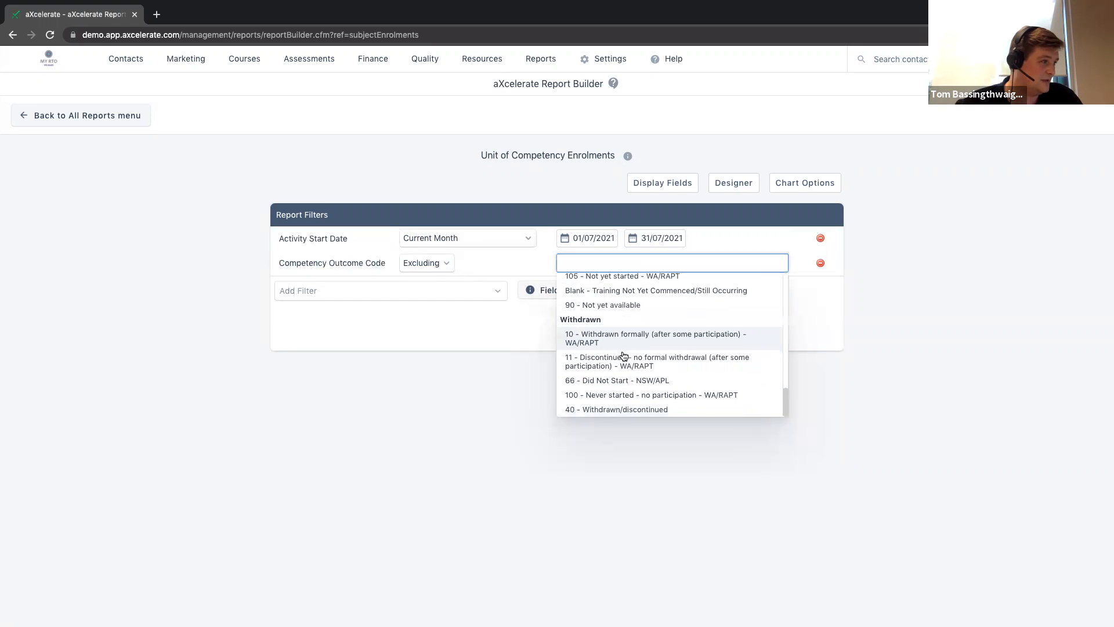
left_click(631, 410)
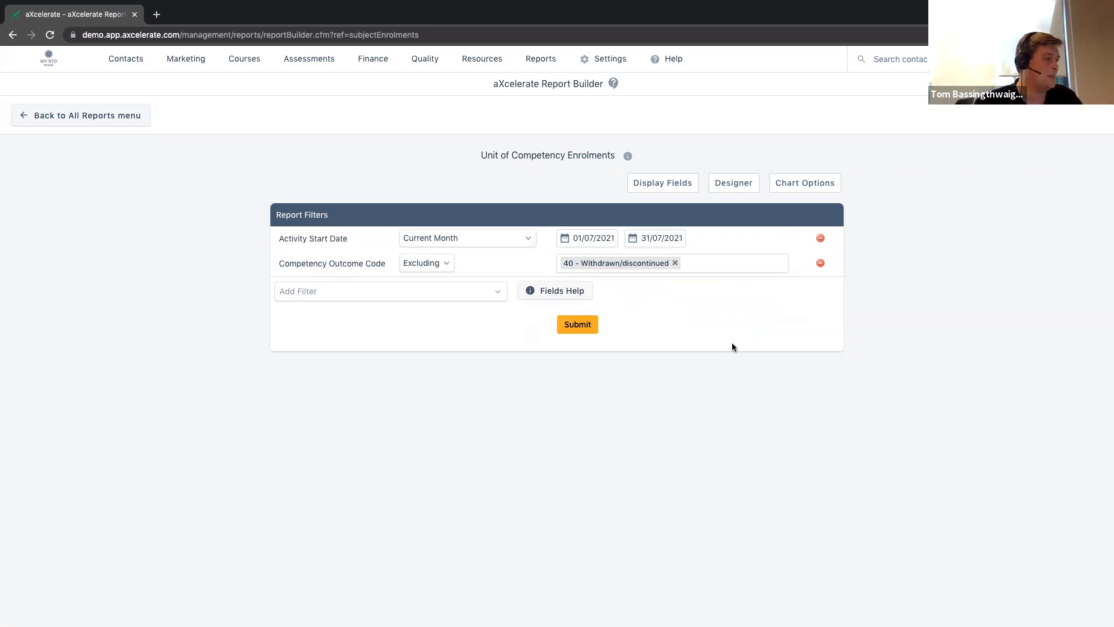
Step: Check the other withdrawn outcome codes available to exclude and review the Activity Start Date filter
left_click(707, 268)
scroll(667, 361, "down", 5)
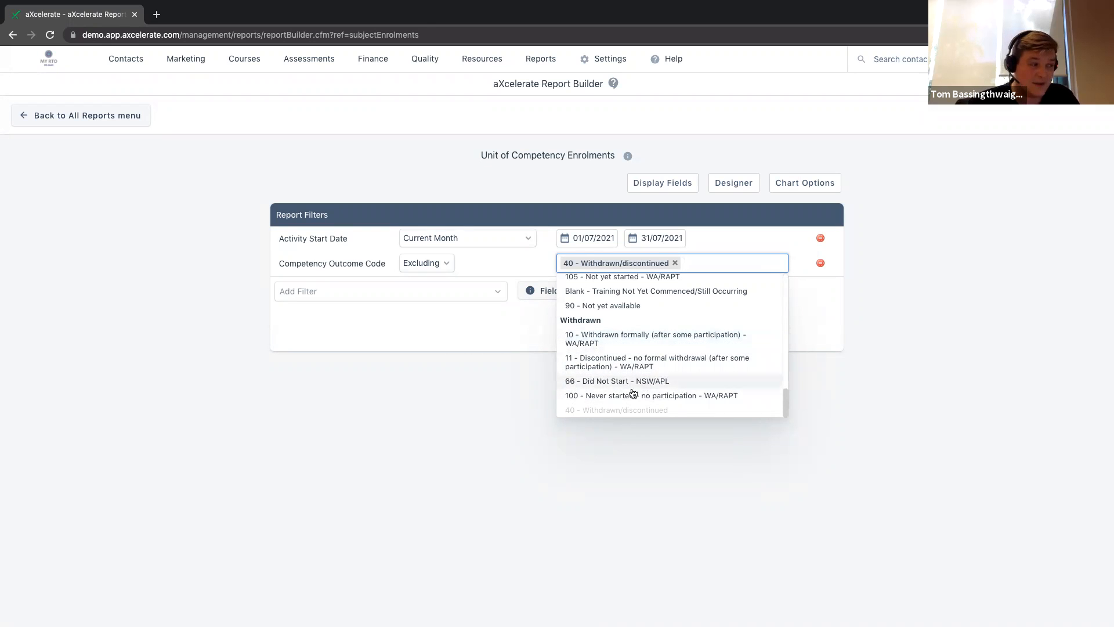
left_click(483, 388)
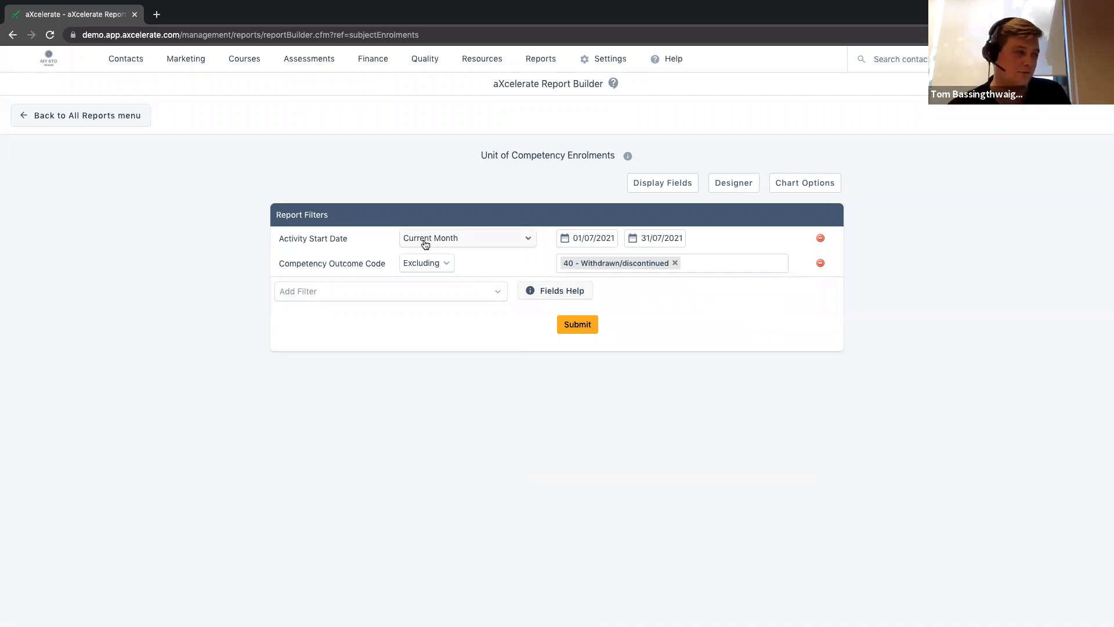
left_click_drag(284, 238, 373, 247)
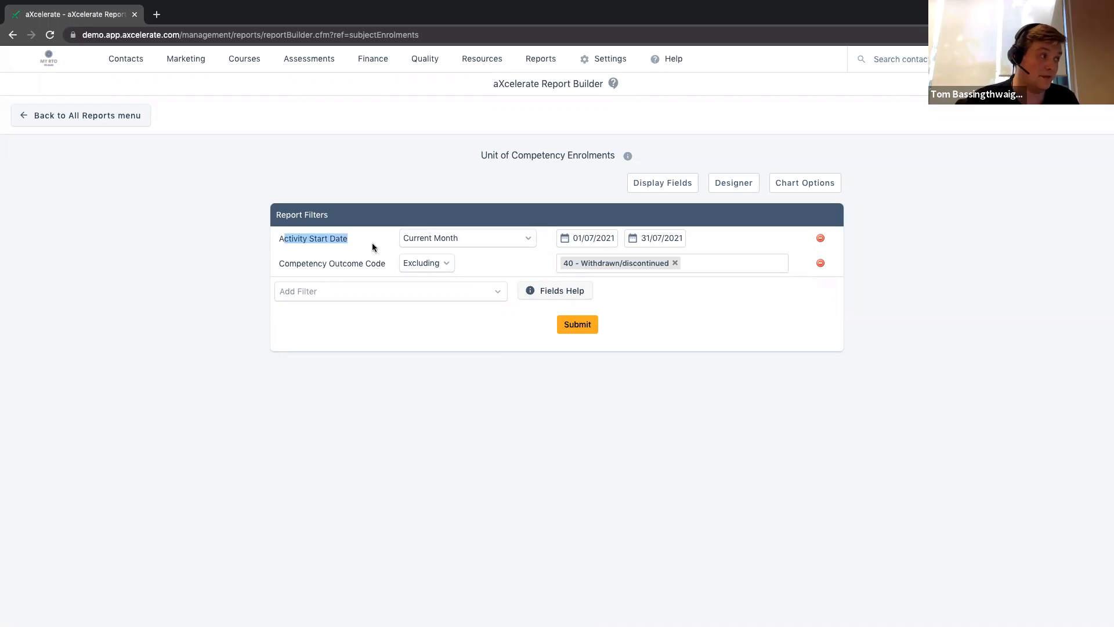
left_click(372, 248)
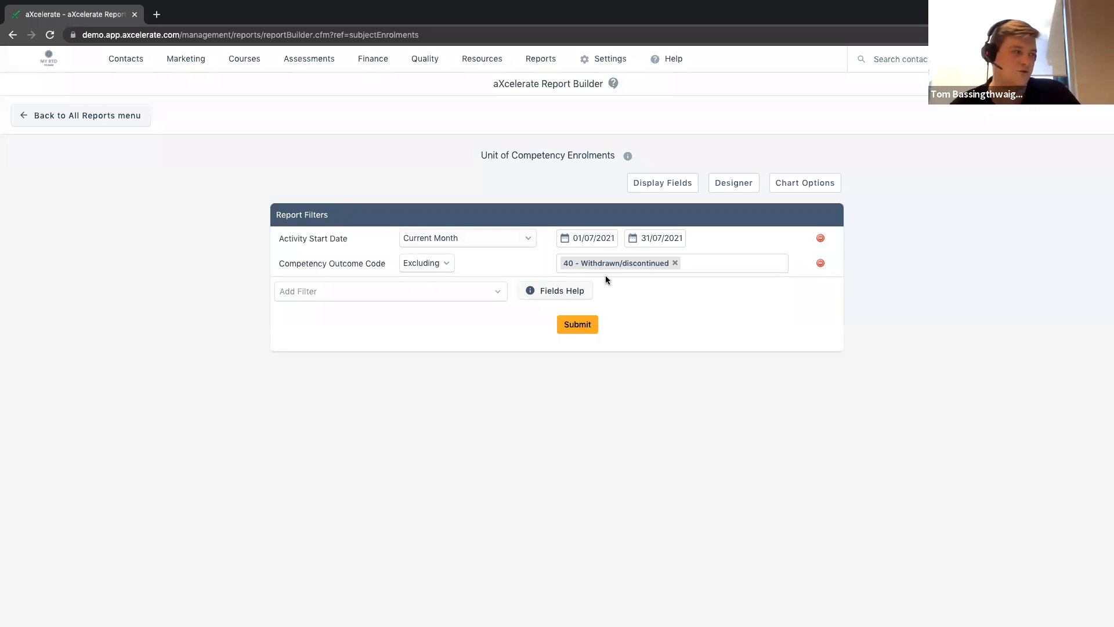
Step: Add the Full Qualification display field from Classes to the report and run it
left_click(654, 183)
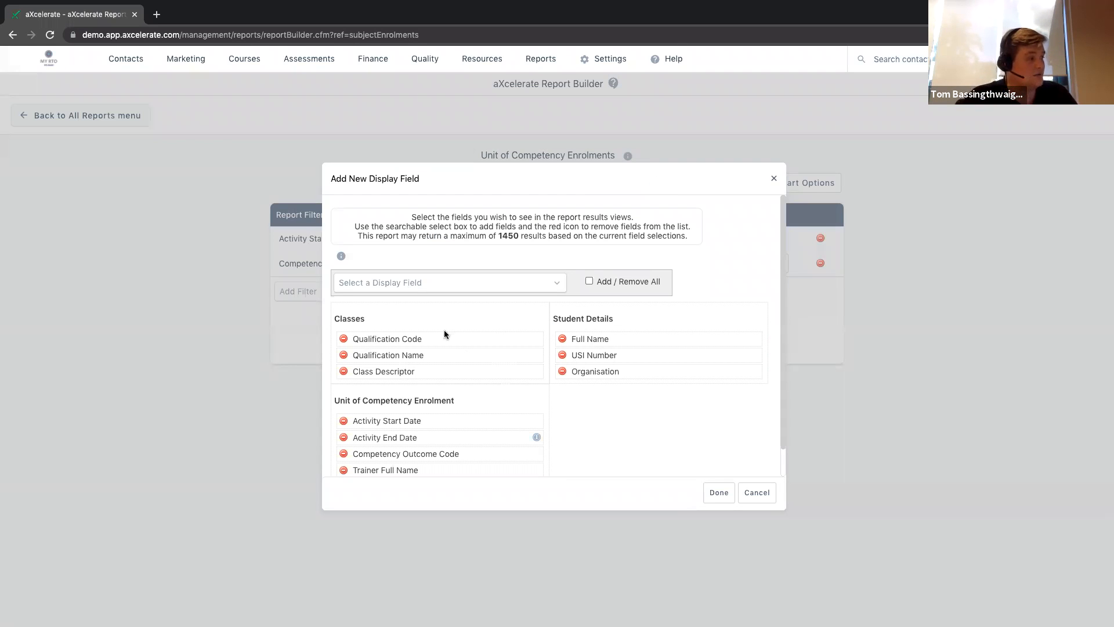
left_click(422, 285)
scroll(403, 363, "down", 3)
scroll(401, 366, "up", 2)
scroll(412, 369, "up", 1)
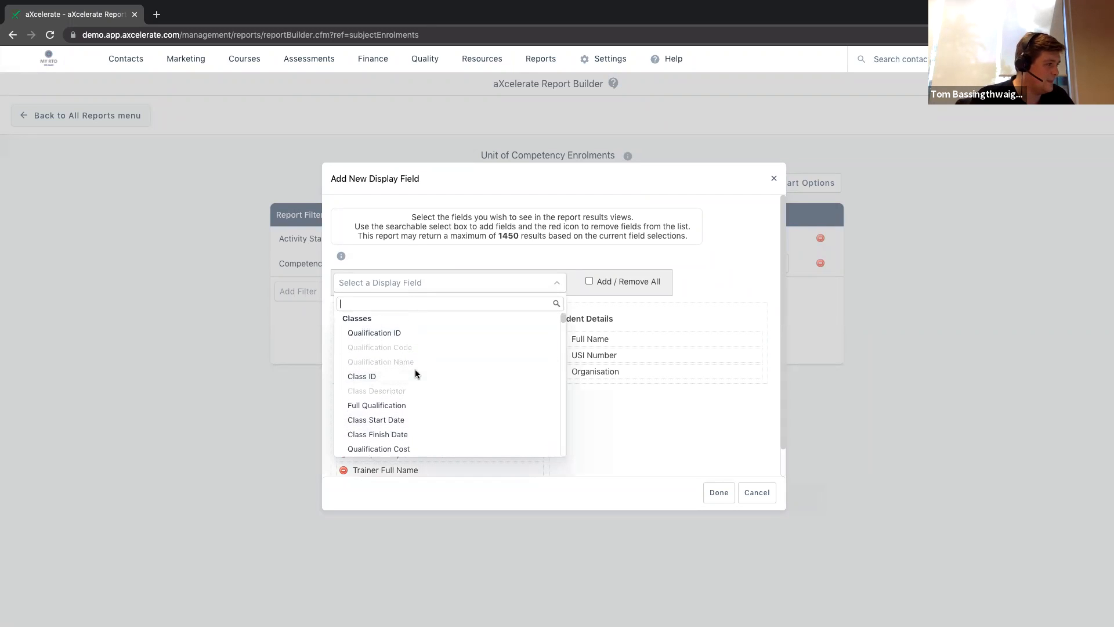
scroll(394, 388, "down", 1)
left_click(380, 393)
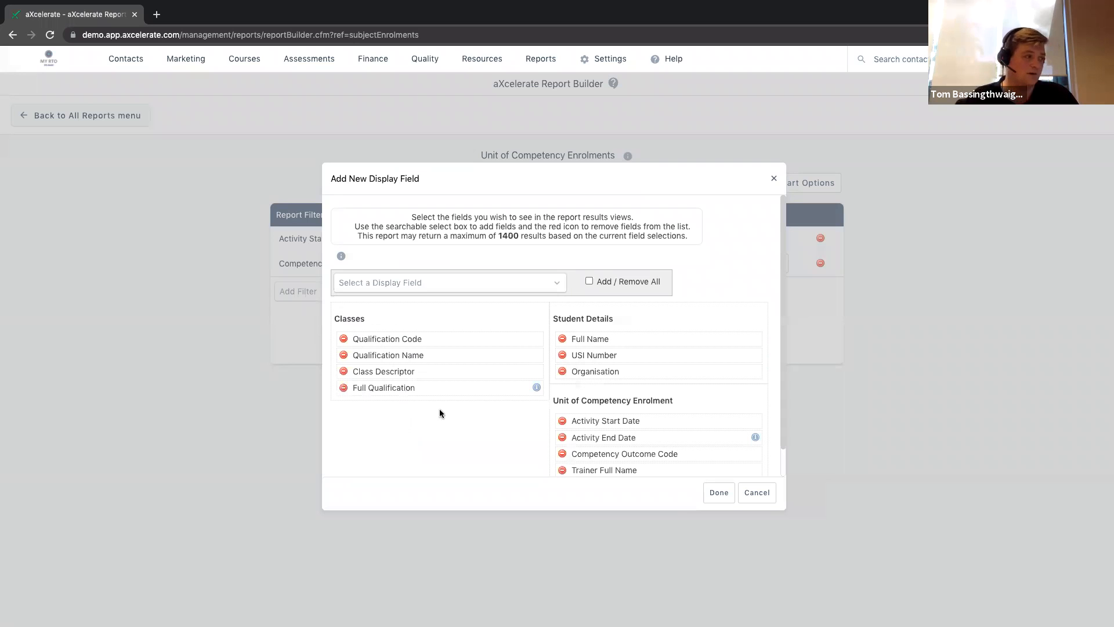
scroll(440, 410, "down", 1)
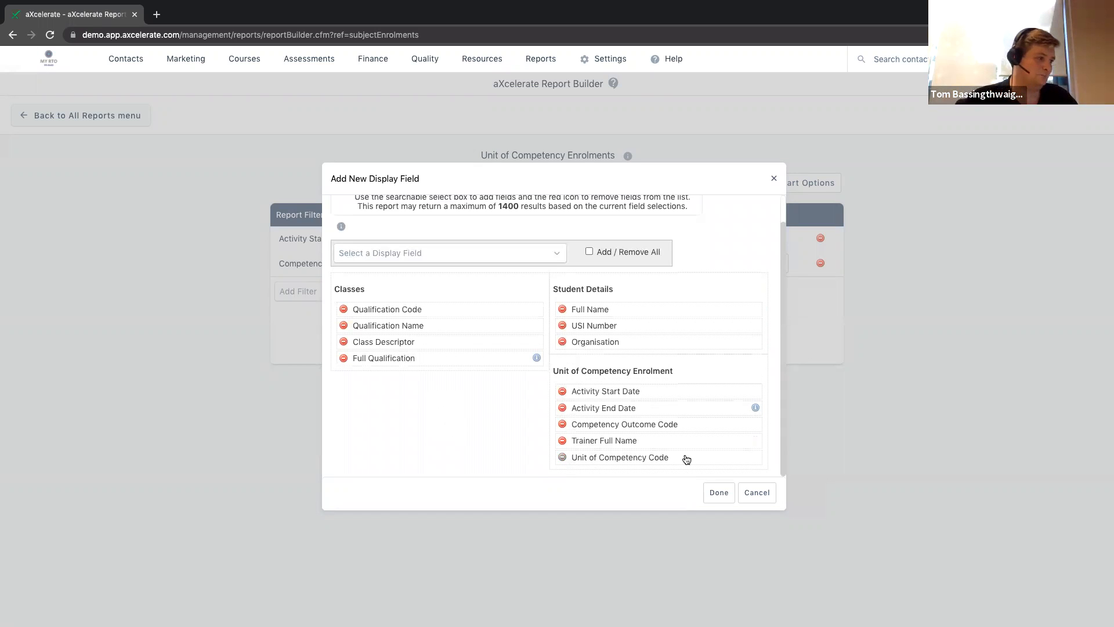
left_click(719, 492)
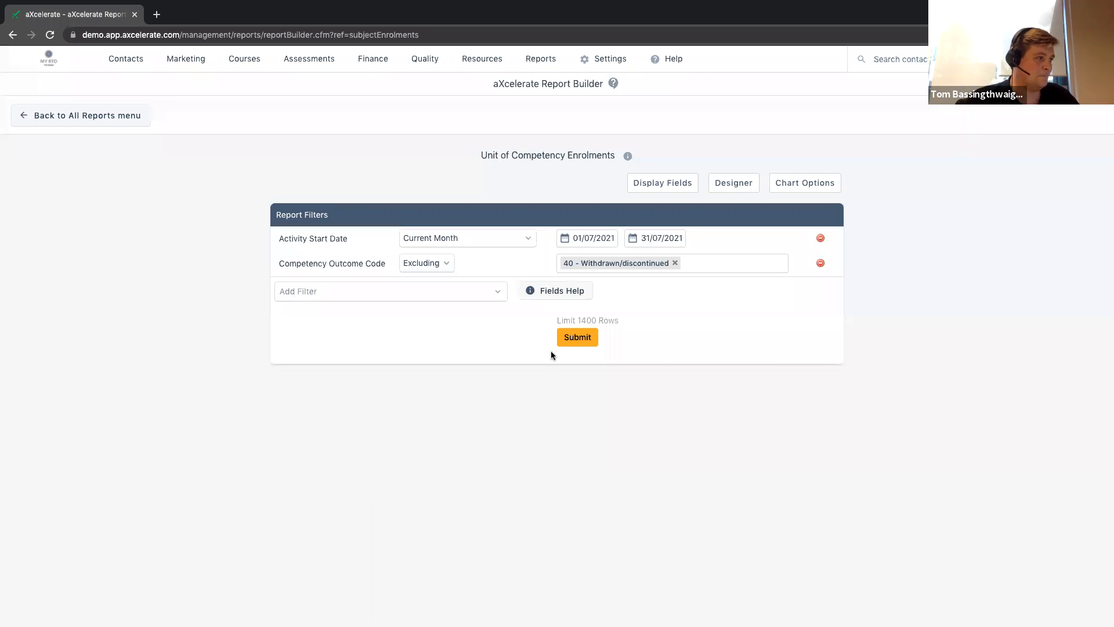
left_click(577, 338)
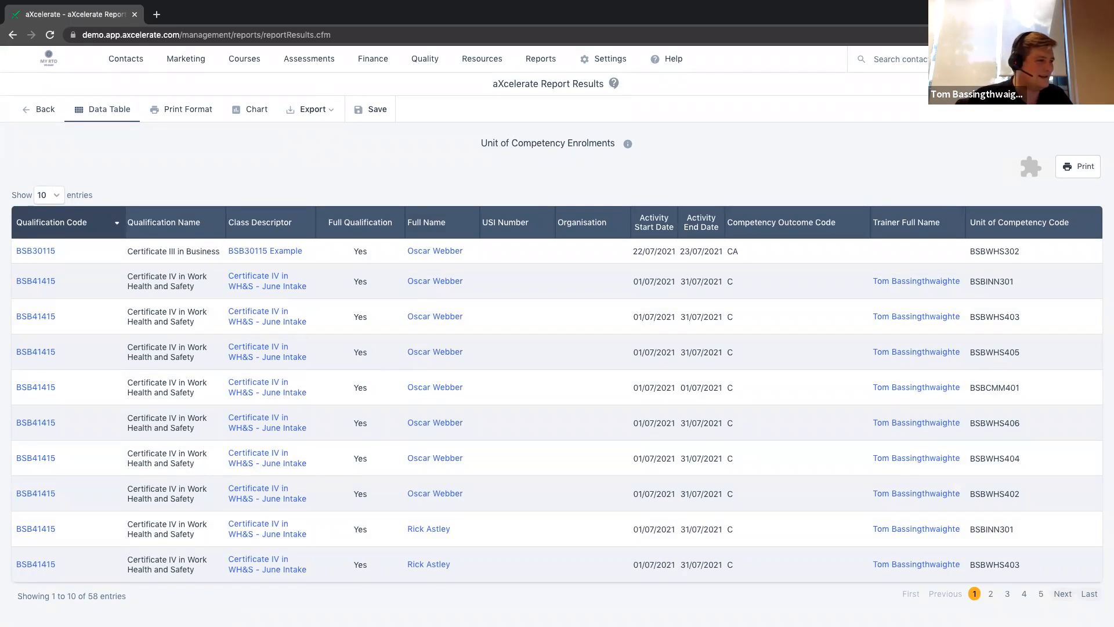
Step: Examine the first result row's student, qualification, unit of competency code, activity dates and outcome code
left_click_drag(489, 256, 406, 253)
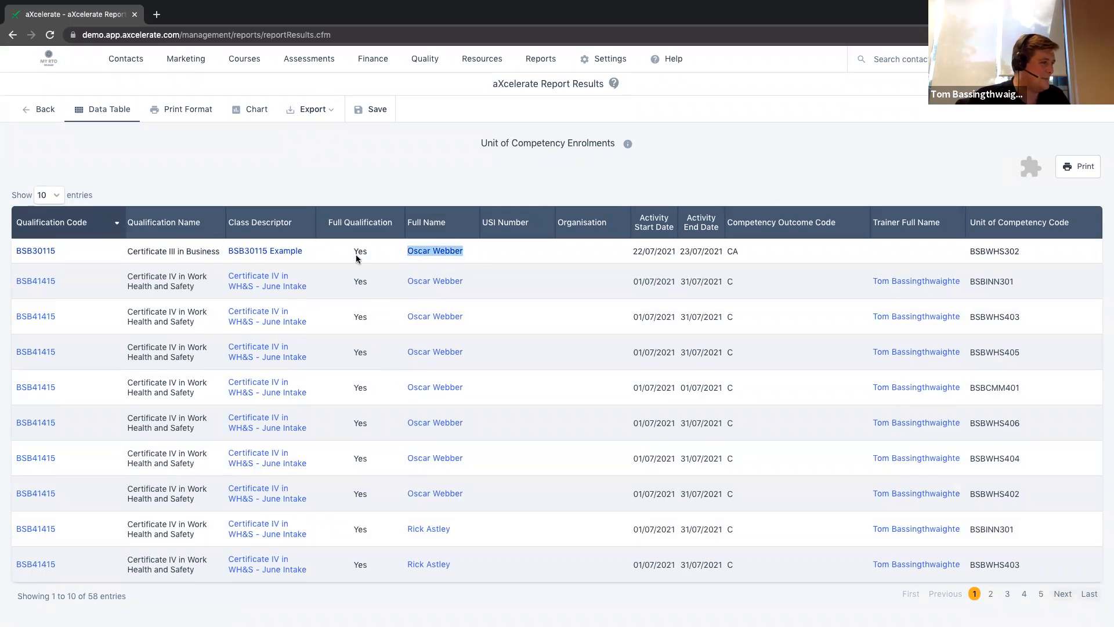
left_click(65, 257)
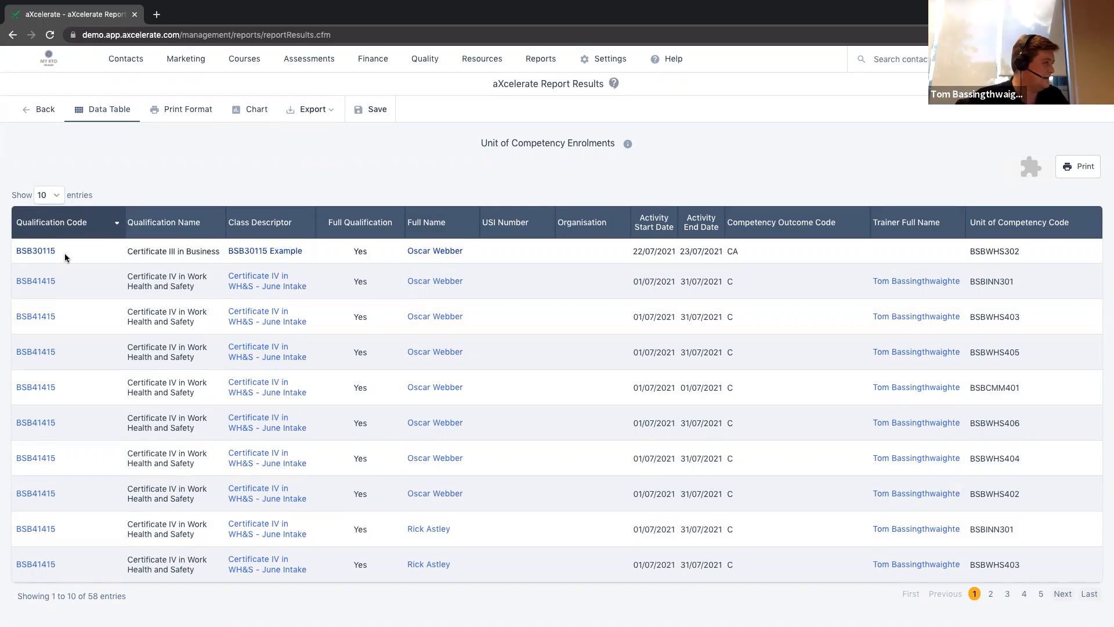
left_click_drag(13, 251, 216, 251)
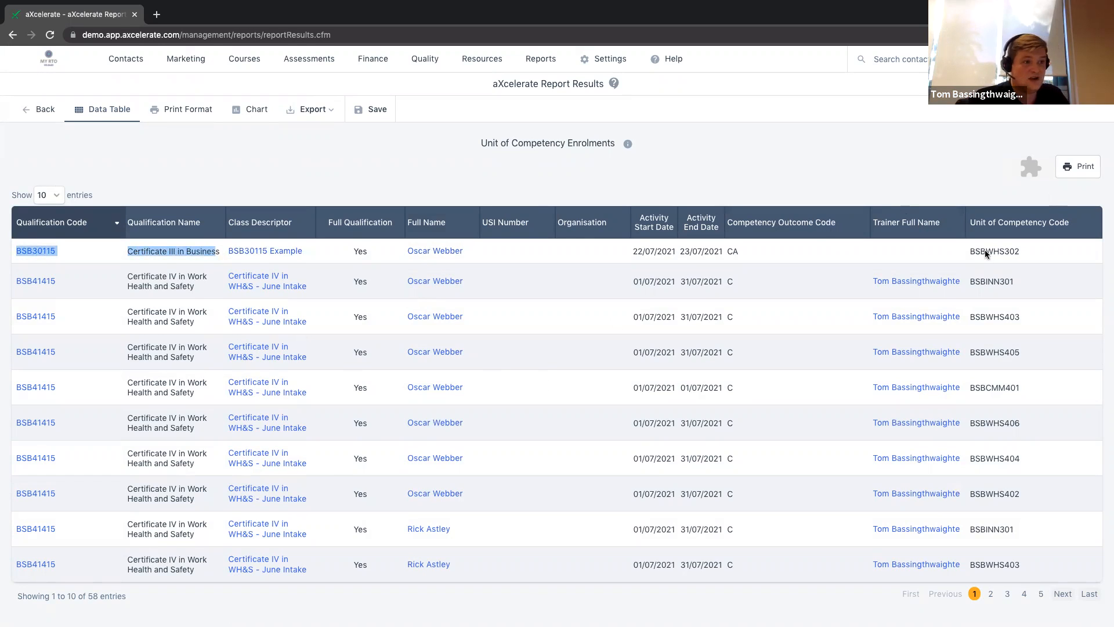
left_click_drag(968, 251, 1020, 255)
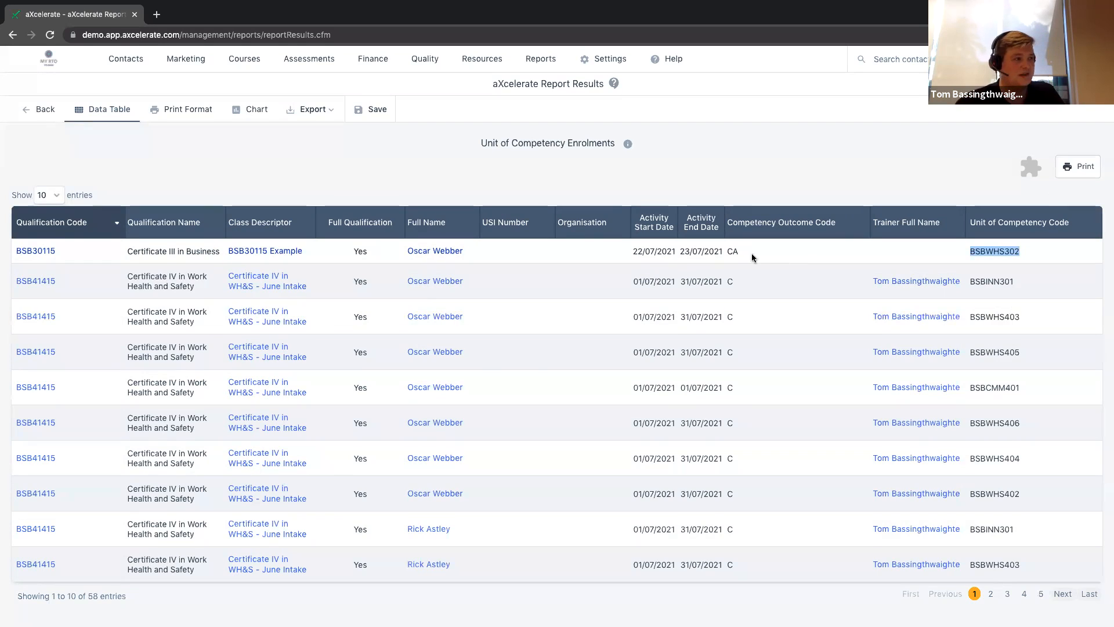
left_click_drag(730, 253, 762, 259)
left_click_drag(630, 251, 739, 252)
left_click(791, 158)
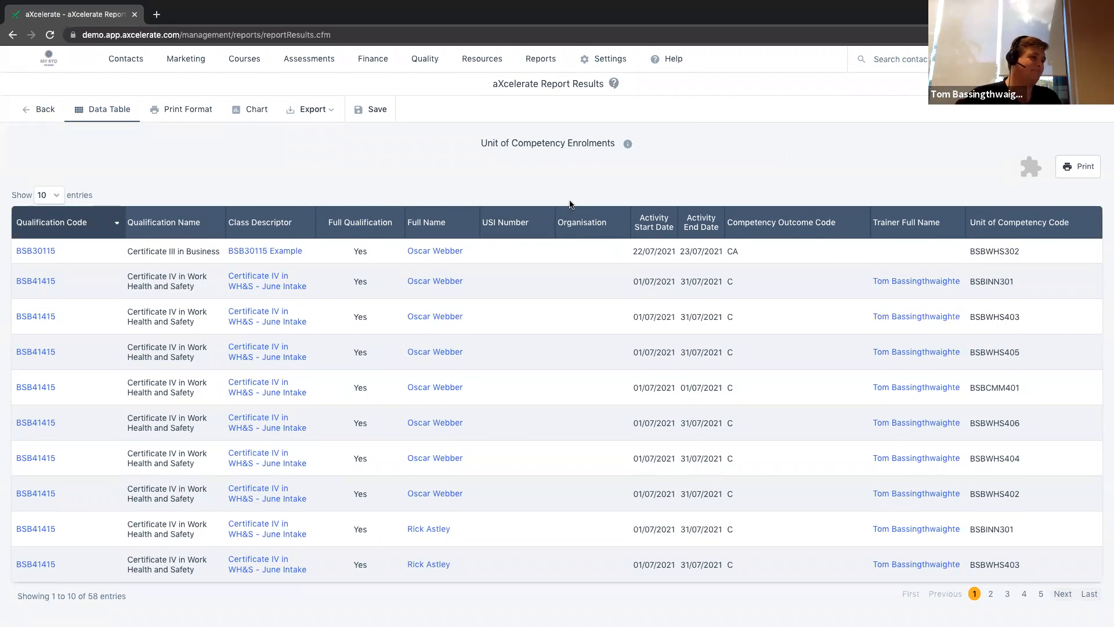
Step: Return to the report setup, remove the USI Number and Organisation display fields, and rerun the report
left_click(26, 110)
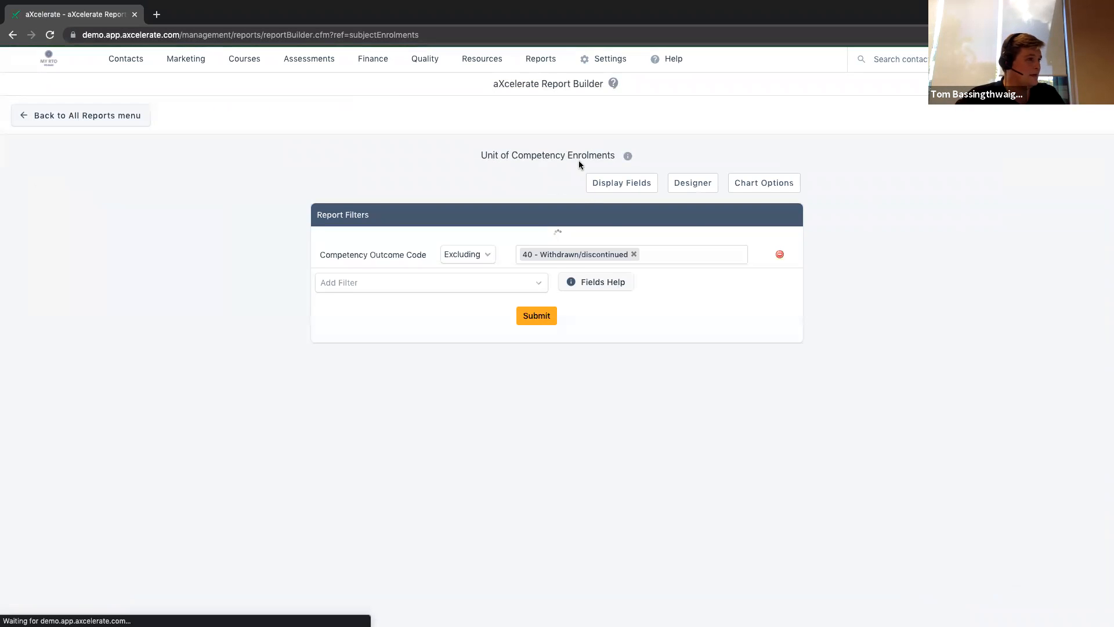
left_click(673, 181)
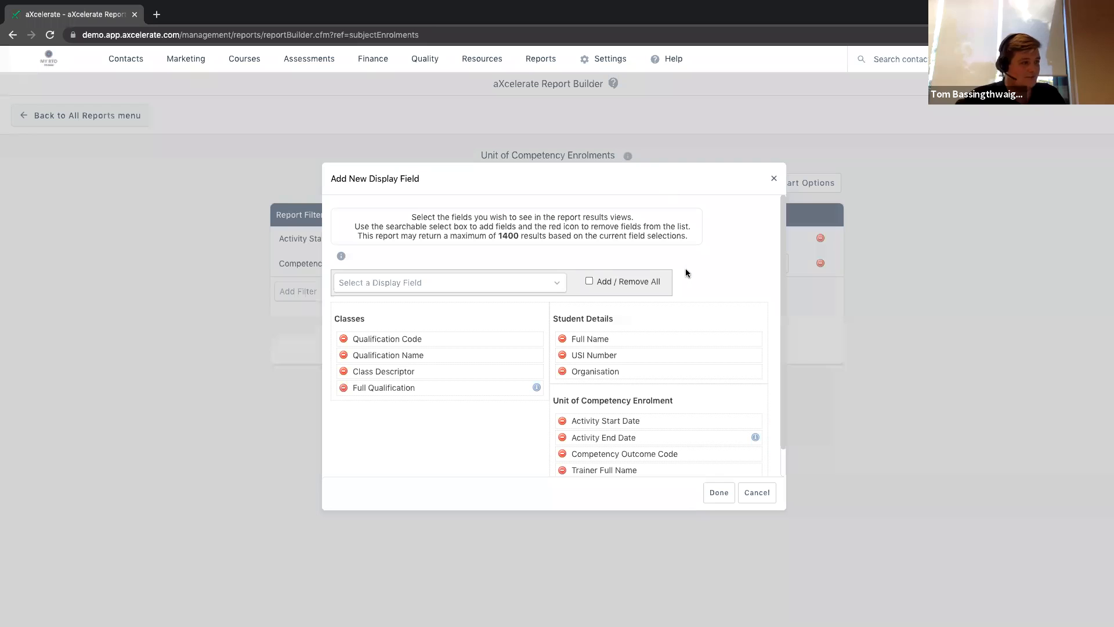
scroll(684, 268, "down", 1)
left_click(562, 346)
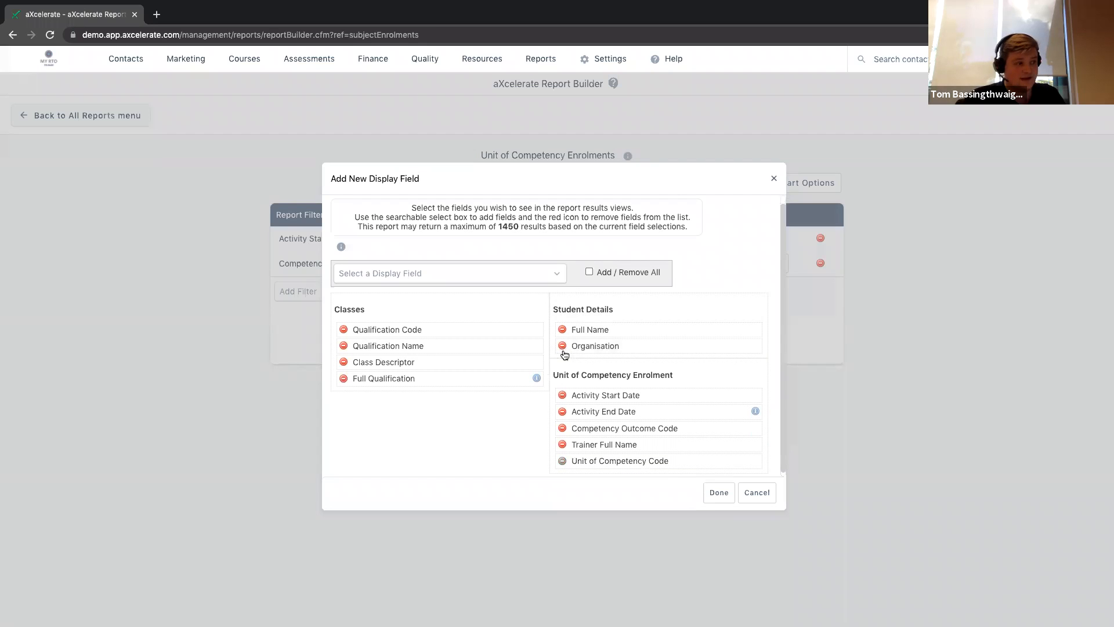
left_click(562, 347)
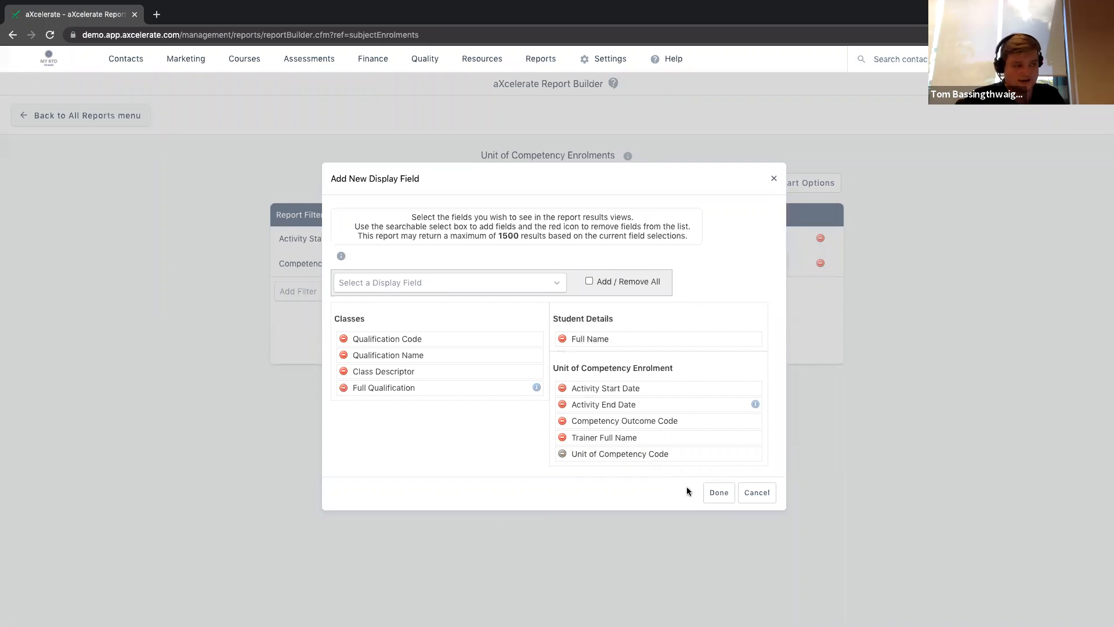
left_click(718, 493)
left_click(570, 339)
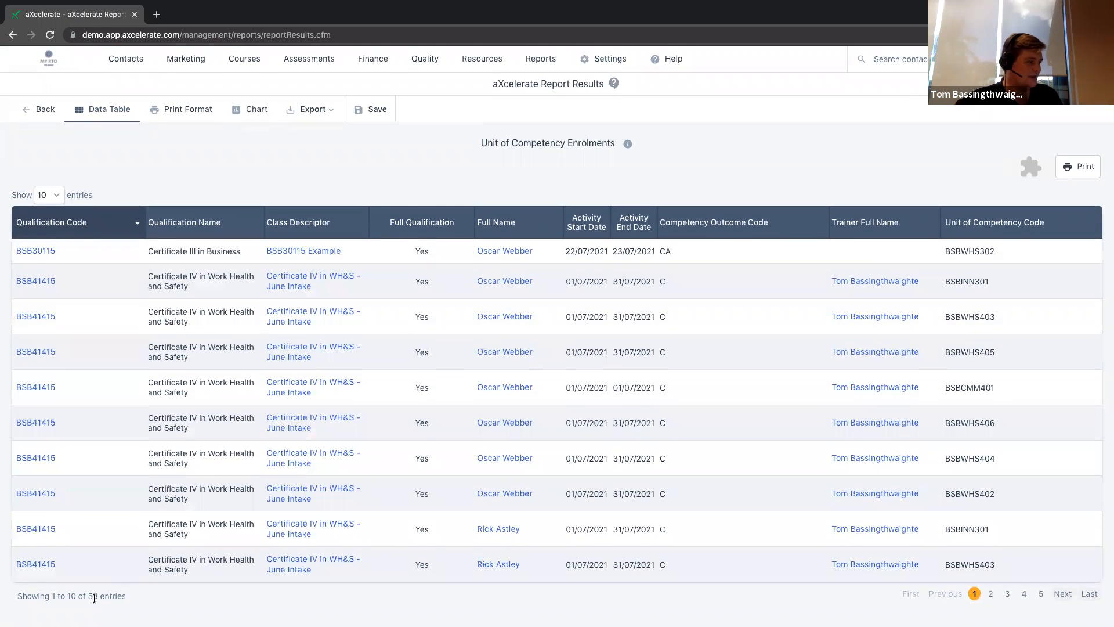
left_click(162, 604)
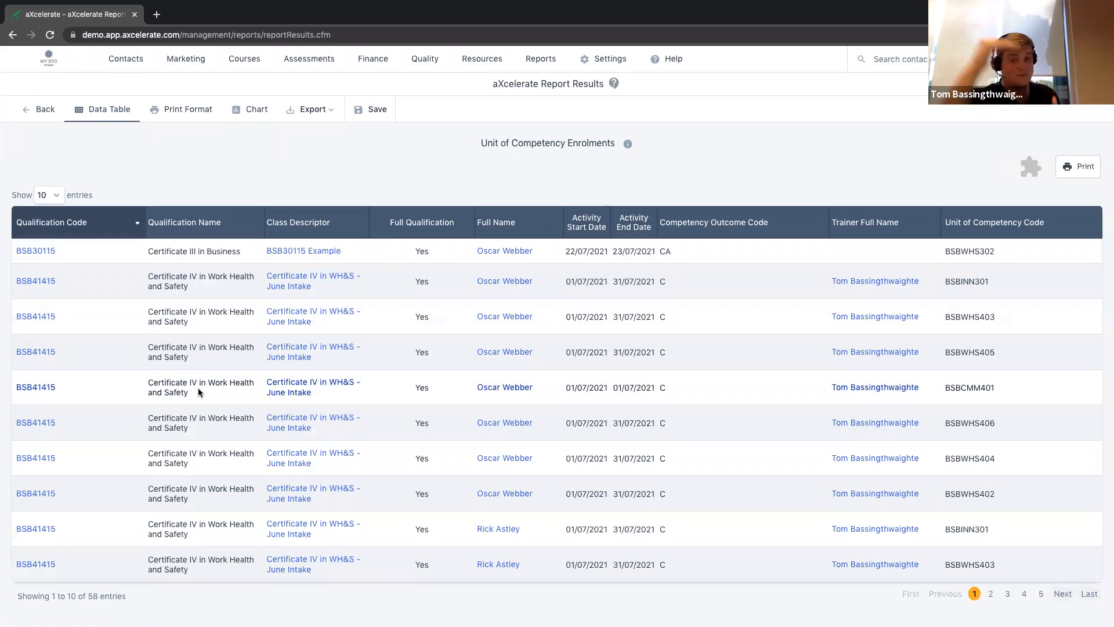
Step: Save the report as "Unit of Competency Enrolments - Current Month" without sharing it internally
left_click(366, 116)
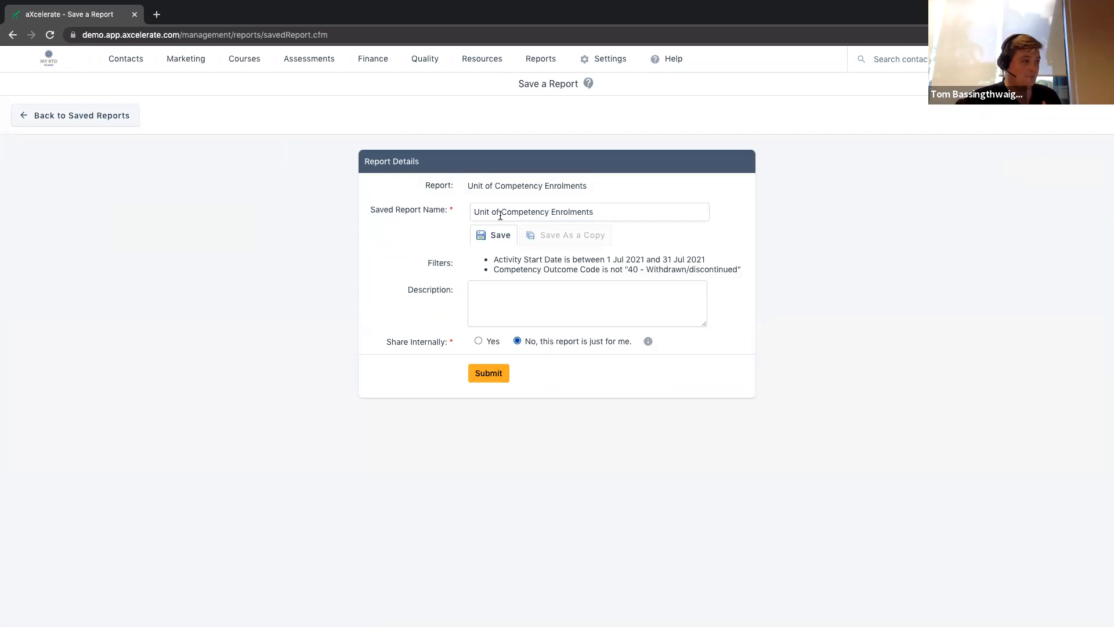
left_click_drag(482, 209, 656, 214)
left_click(658, 212)
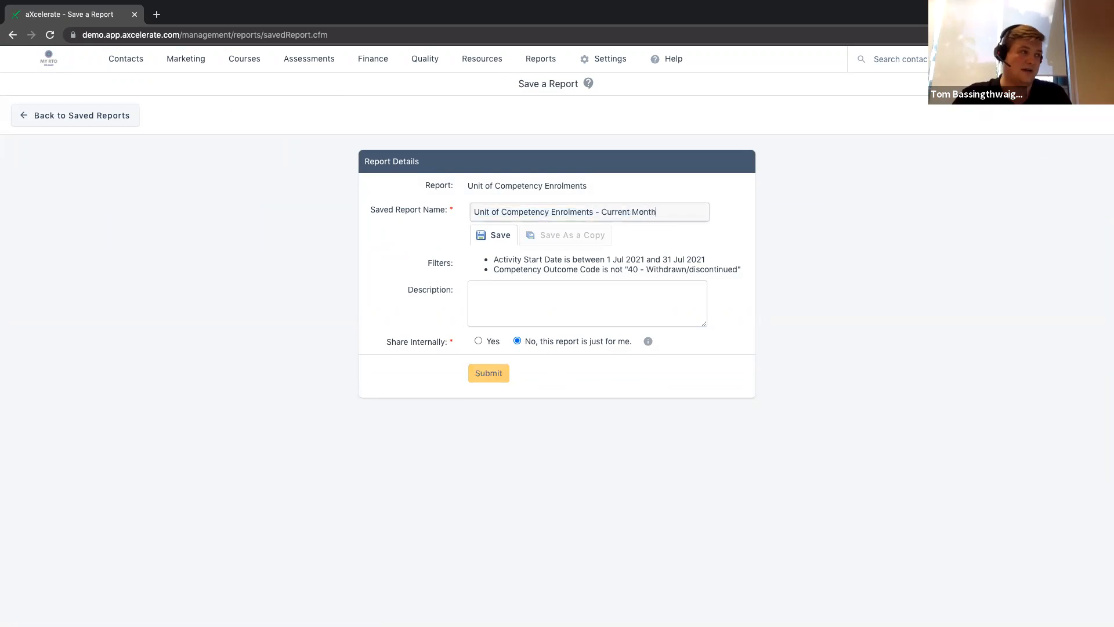
left_click(486, 379)
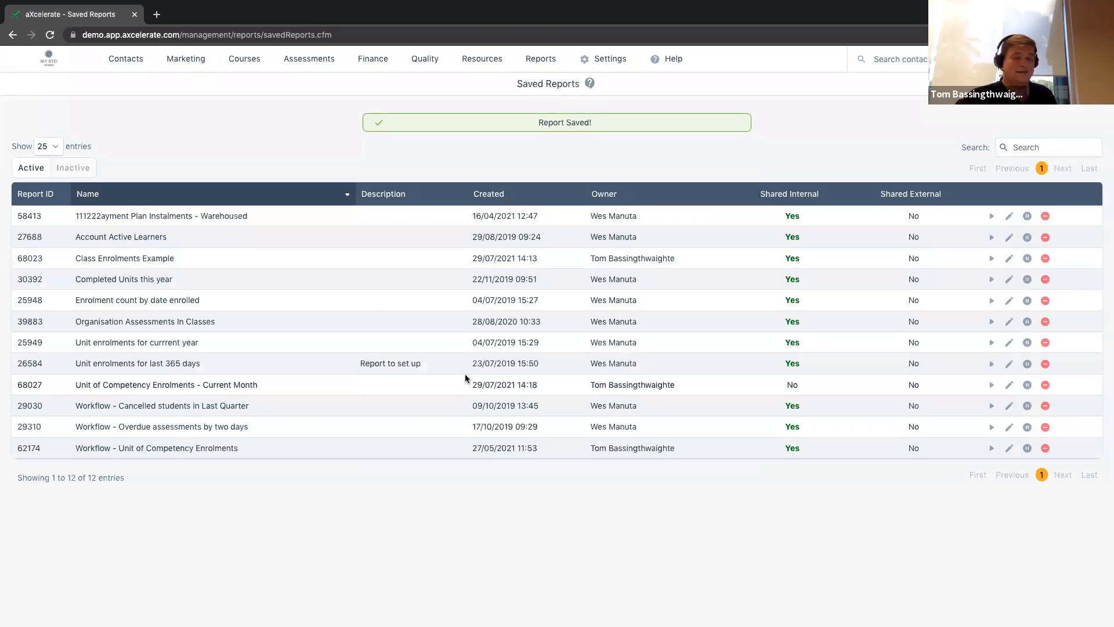
Step: Locate Class Enrolments Example and Unit of Competency Enrolments - Current Month among the saved reports
left_click_drag(174, 258, 90, 257)
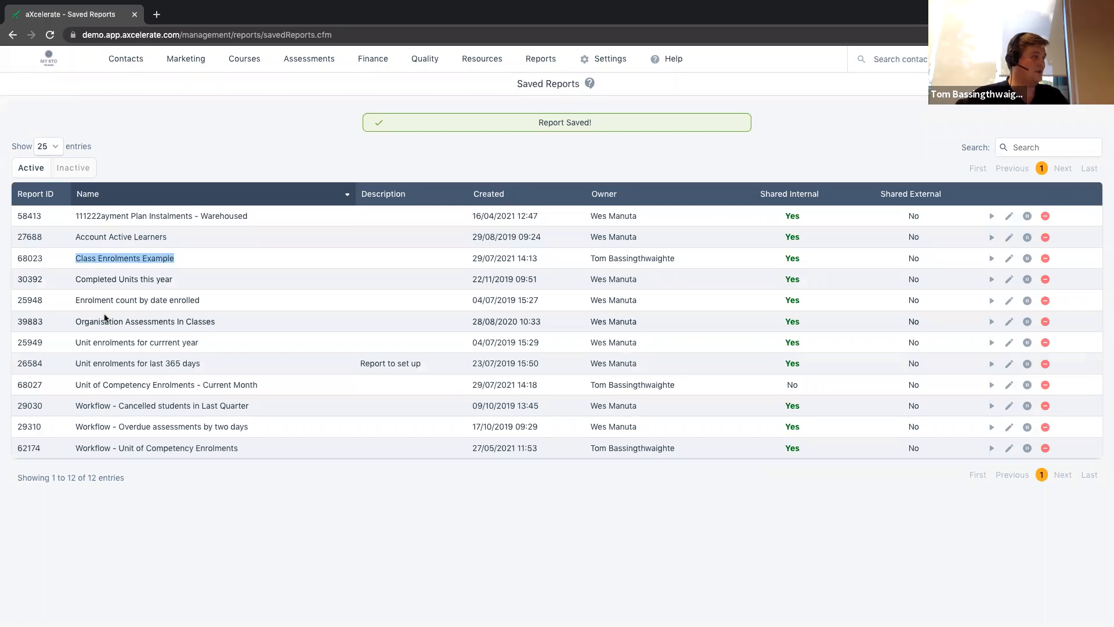
left_click(473, 297)
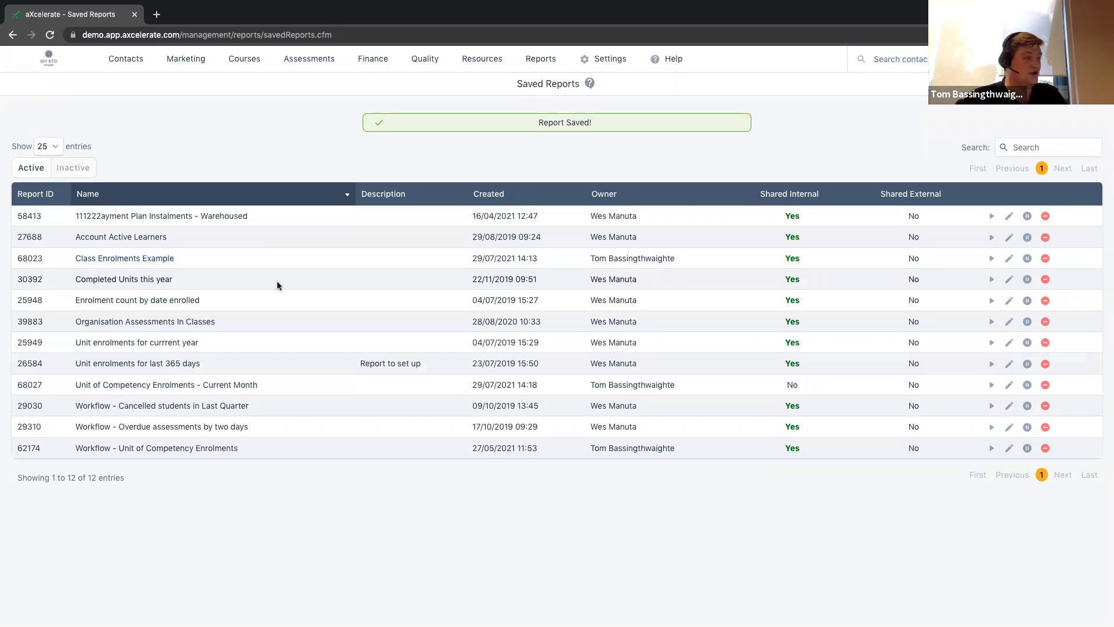
left_click_drag(75, 382, 201, 396)
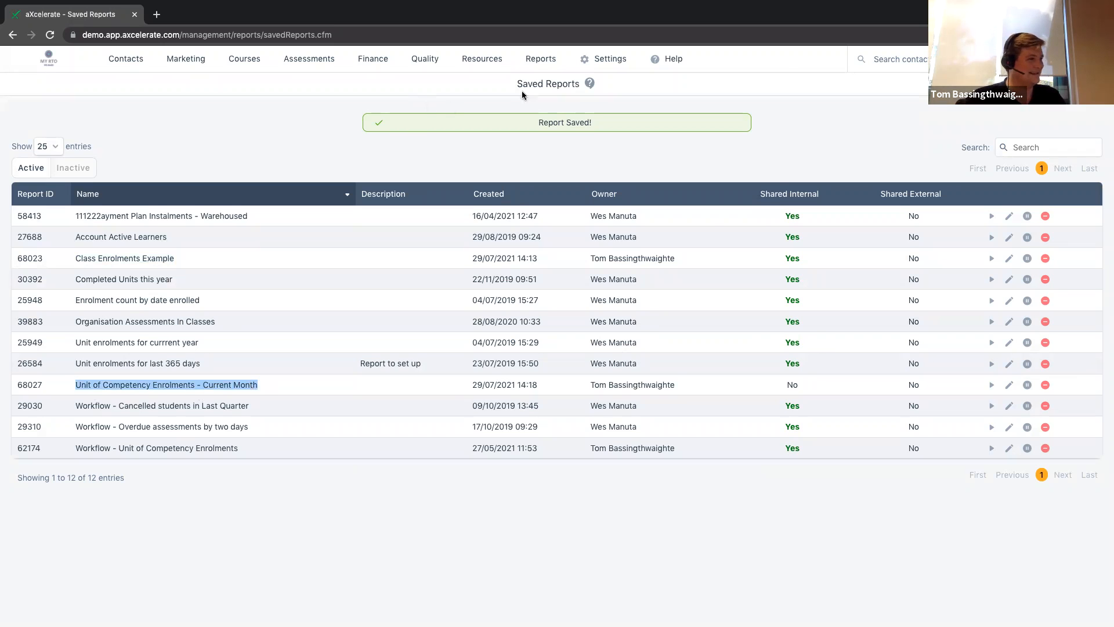
Step: Open the list of all reports and look over the Workshops reports
mouse_move(539, 58)
left_click(551, 91)
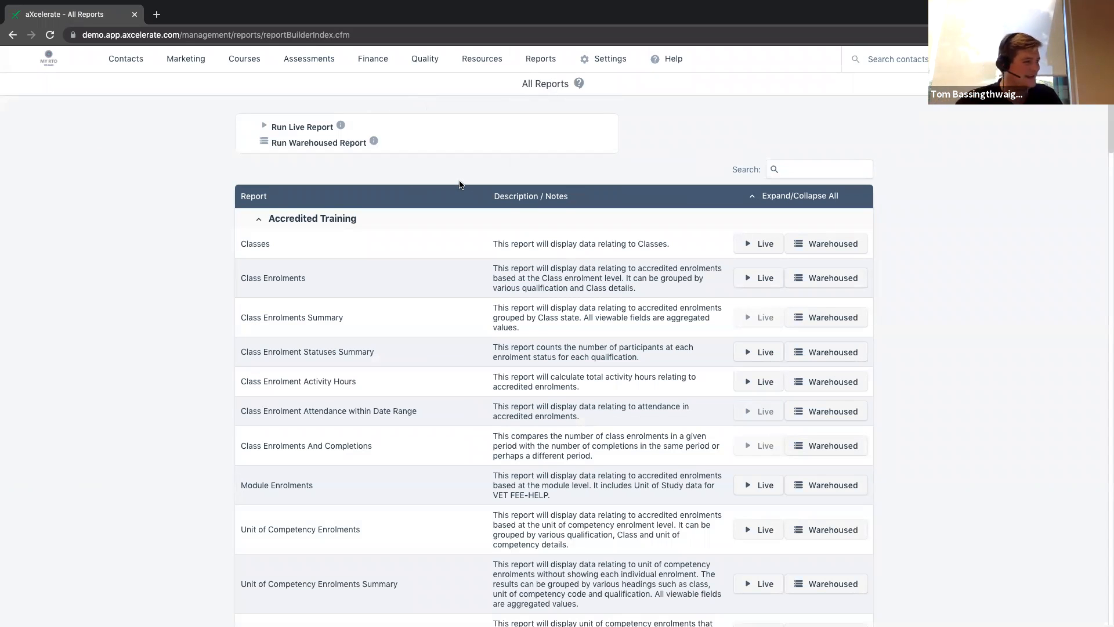
scroll(450, 180, "down", 9)
scroll(443, 181, "down", 3)
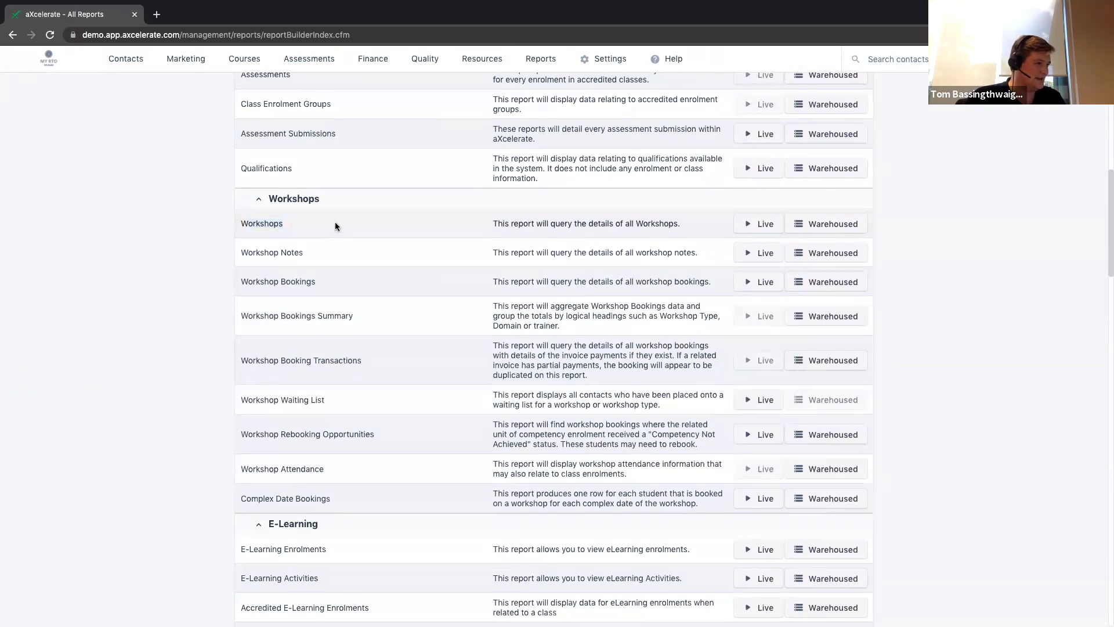
left_click_drag(269, 223, 311, 225)
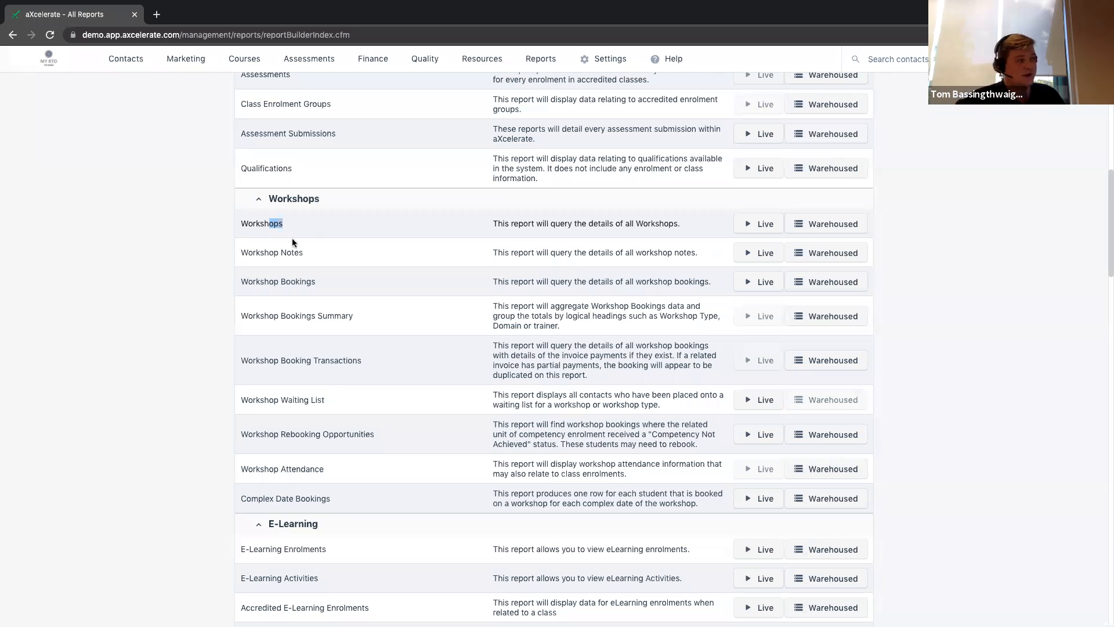
double_click(251, 223)
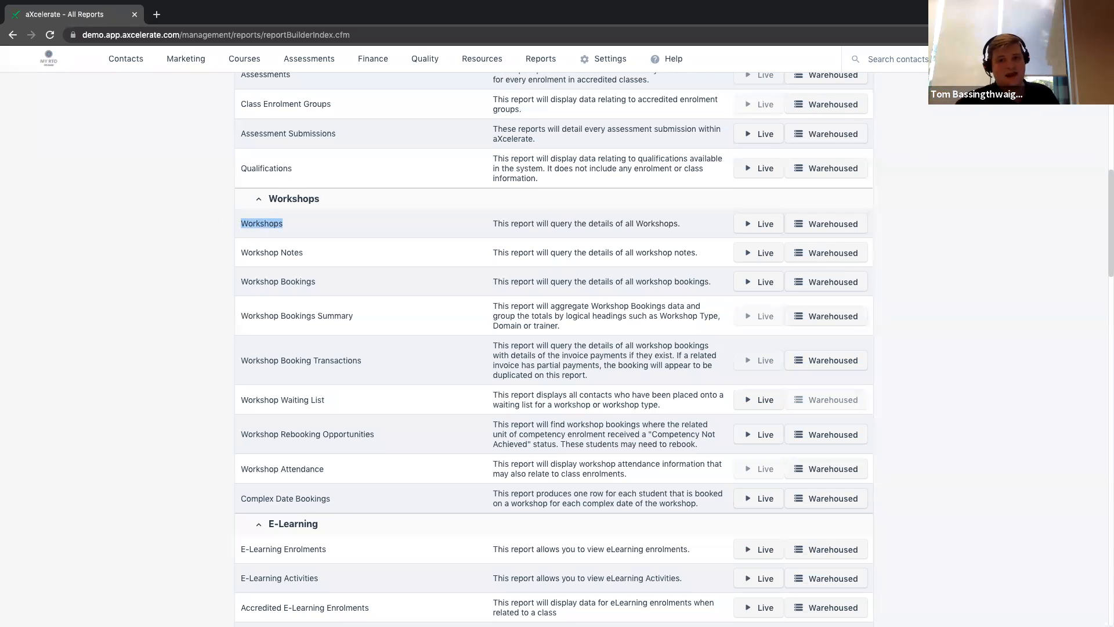
left_click(963, 156)
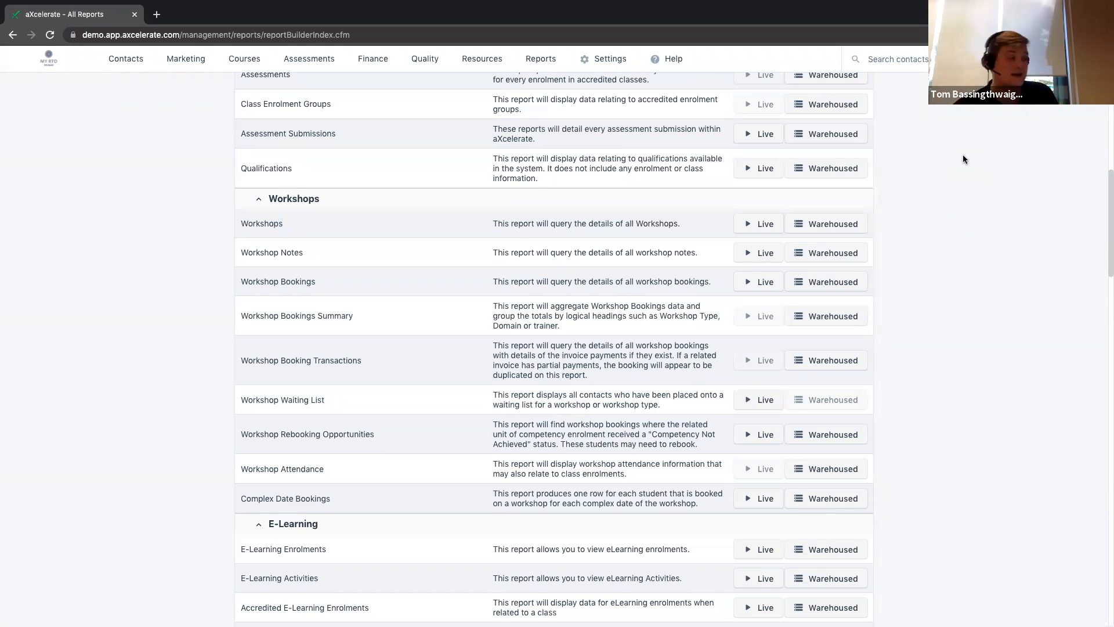
Step: Locate the Workshops report in the Workshops section and open its warehoused version
left_click_drag(239, 281, 326, 283)
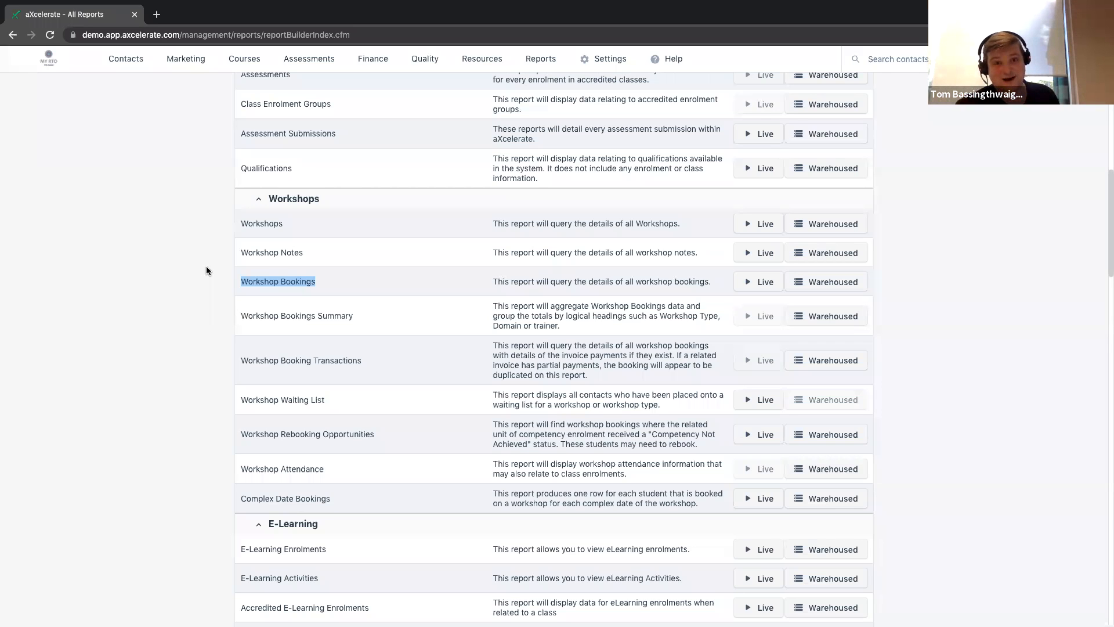
double_click(263, 222)
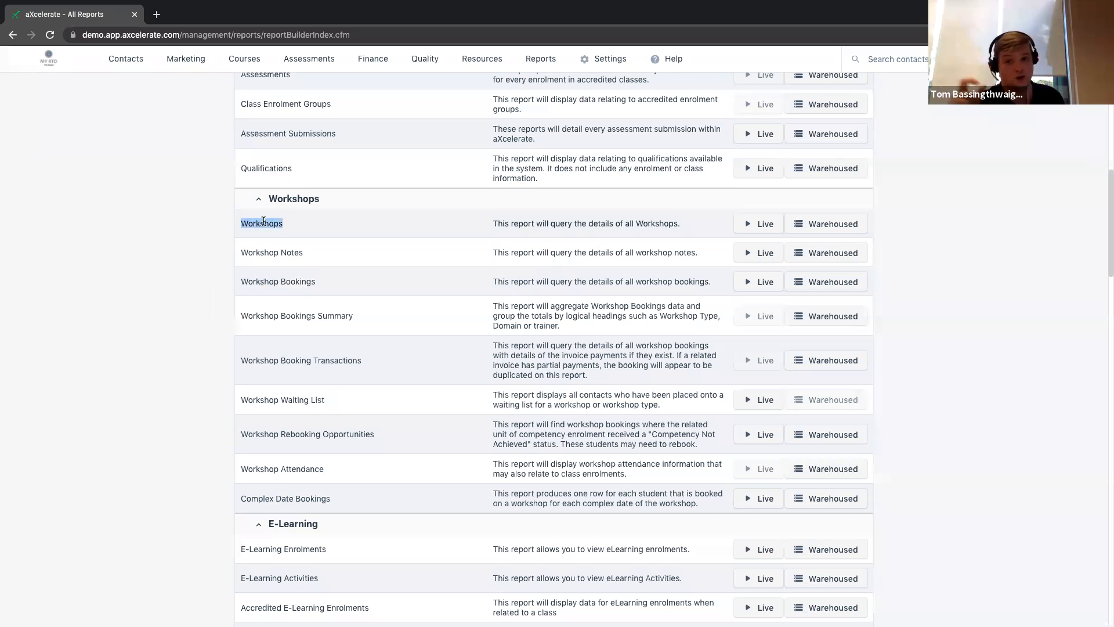
left_click(424, 224)
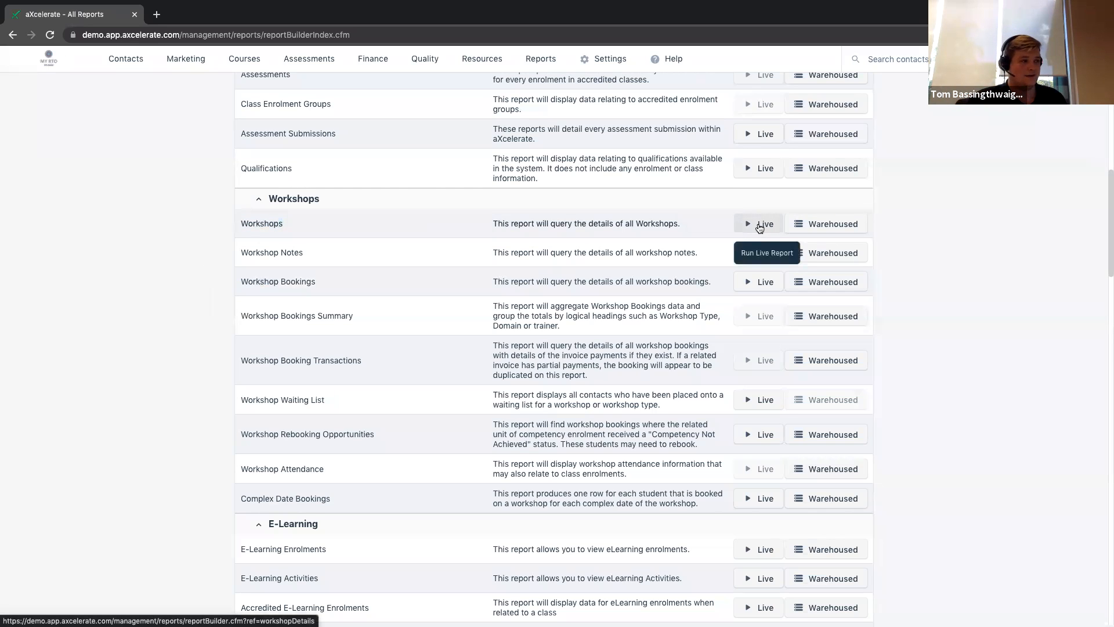
left_click(823, 224)
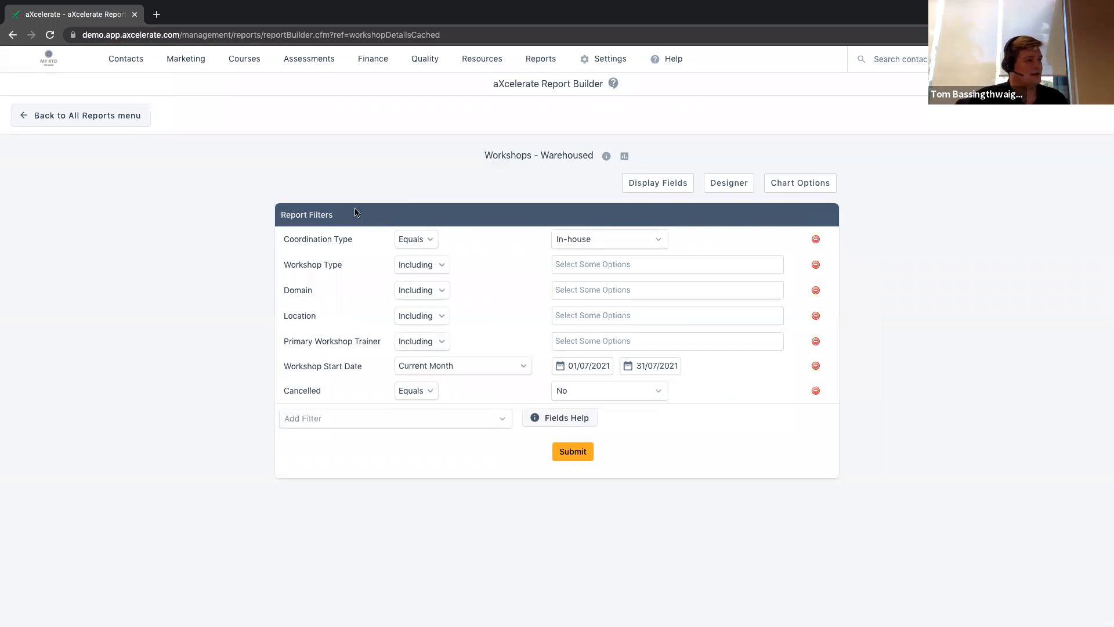
Step: View the Coordination Type filter's options, then remove that filter from the report
left_click(621, 238)
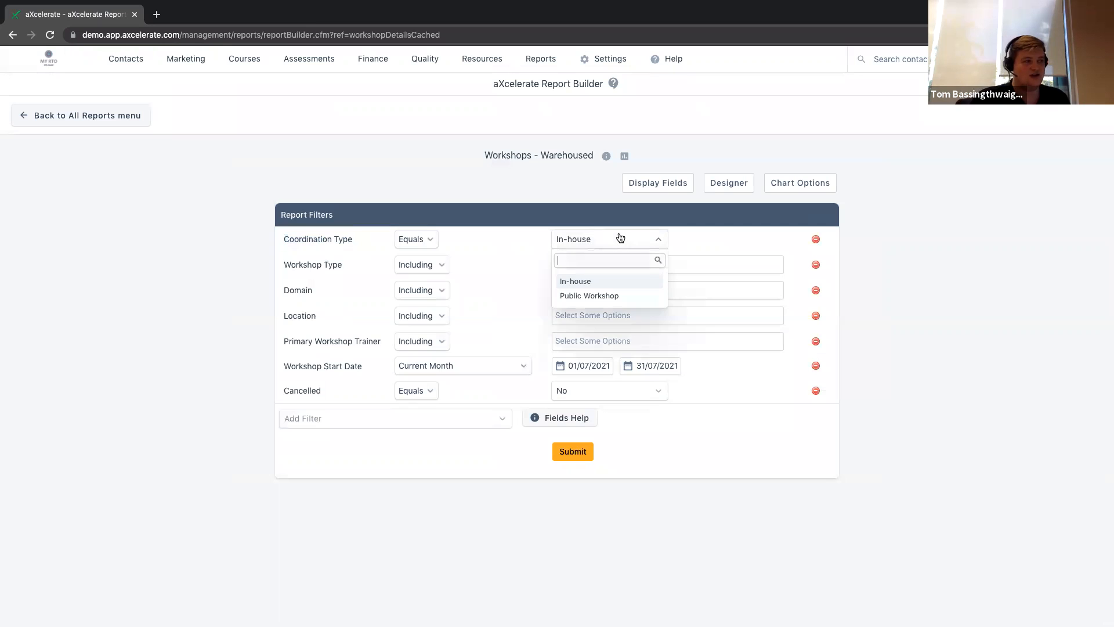
left_click(729, 235)
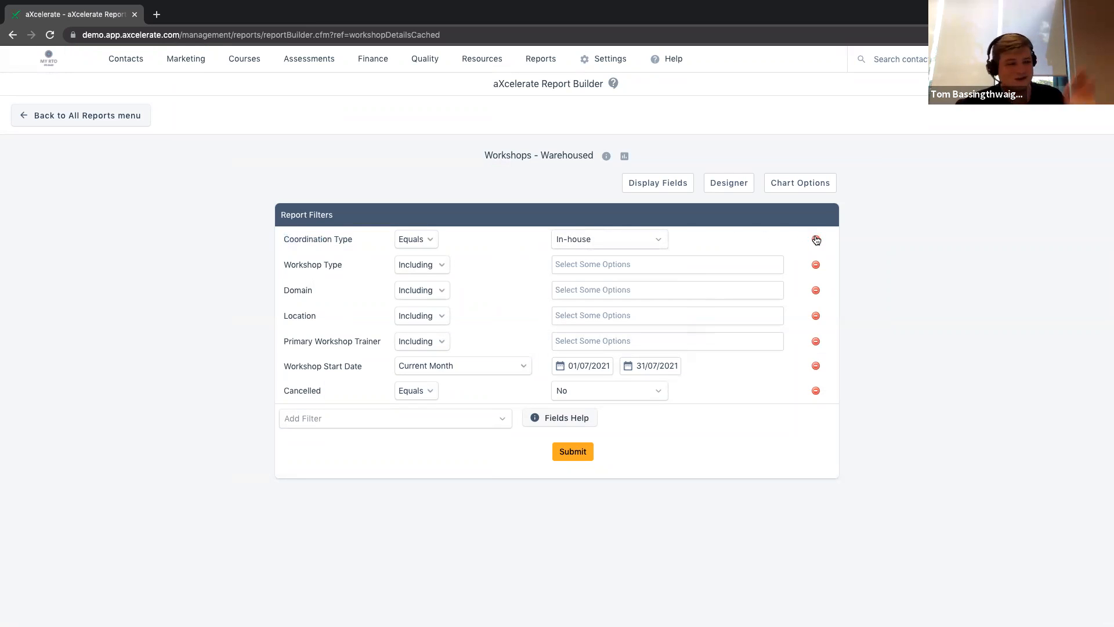
left_click(816, 240)
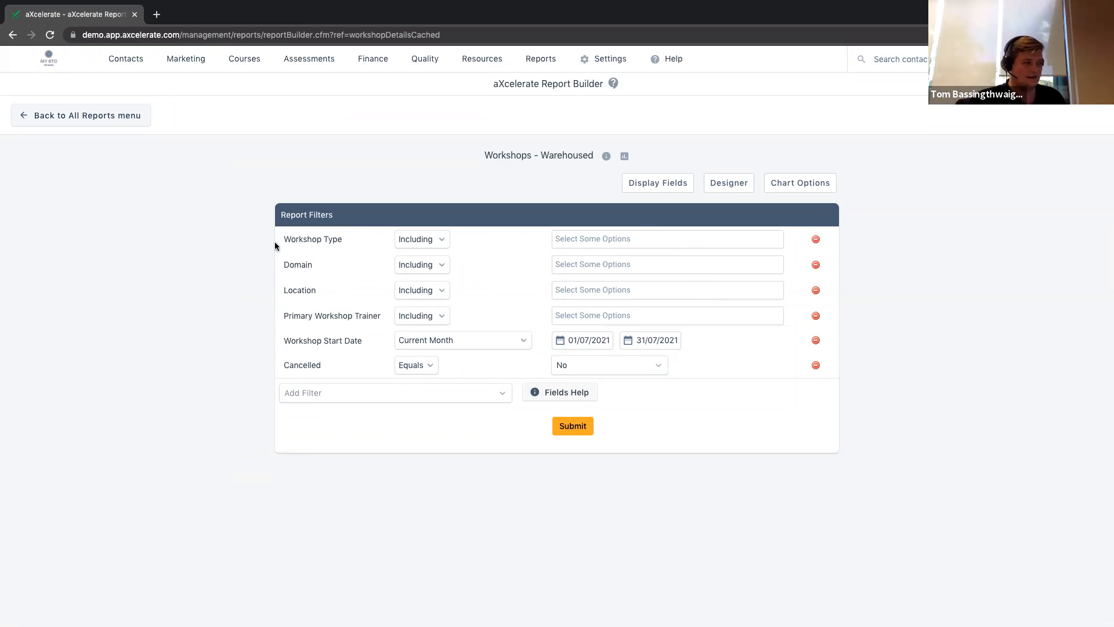
Step: Search the Workshop Type filter's options for "refresher", then clear the search without selecting a type
left_click_drag(275, 246, 348, 250)
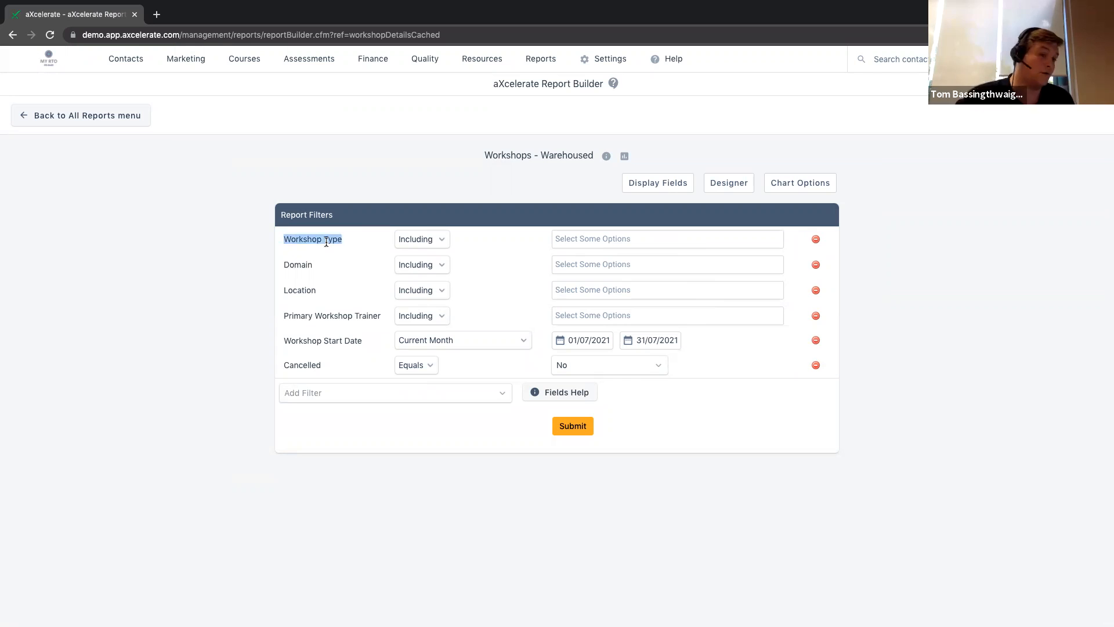
left_click(589, 239)
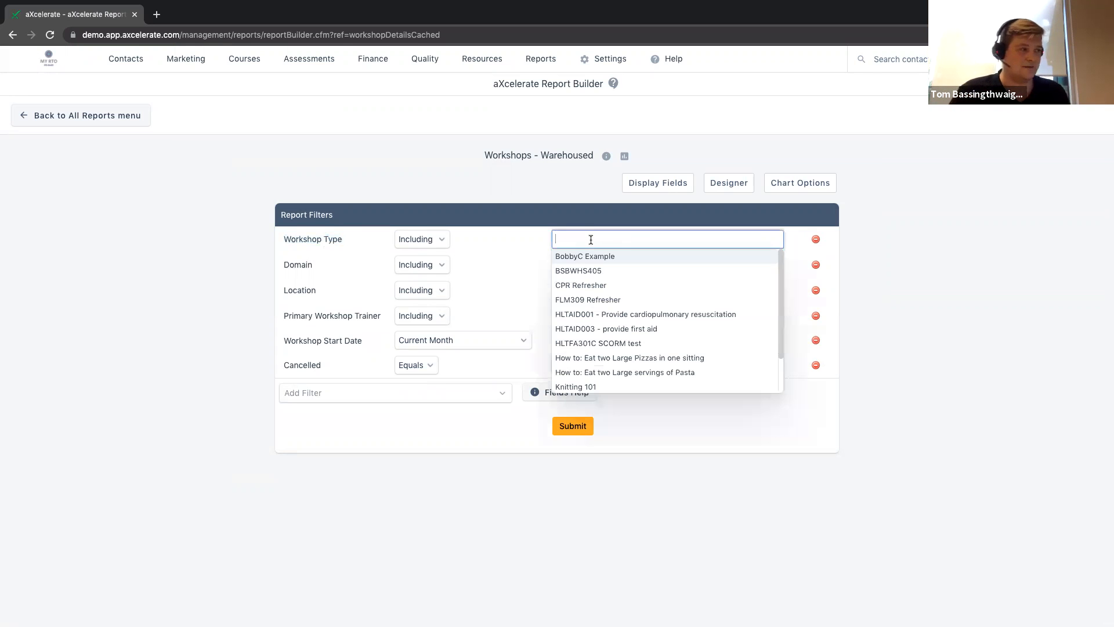
type("refr")
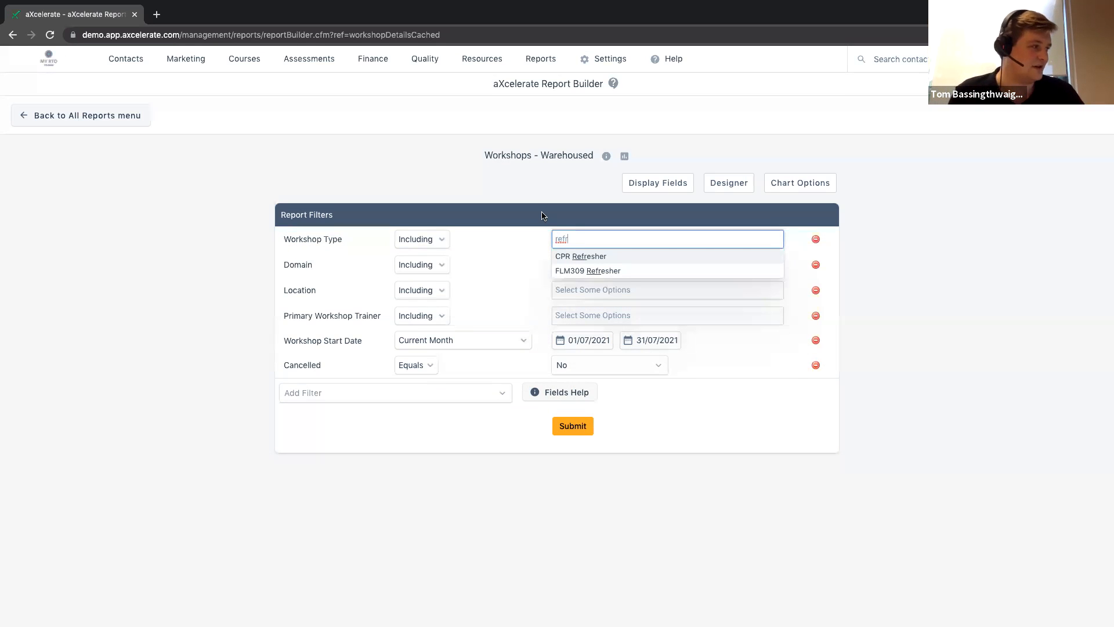
key("BackSpace")
key("BackSpace")
type("fresher")
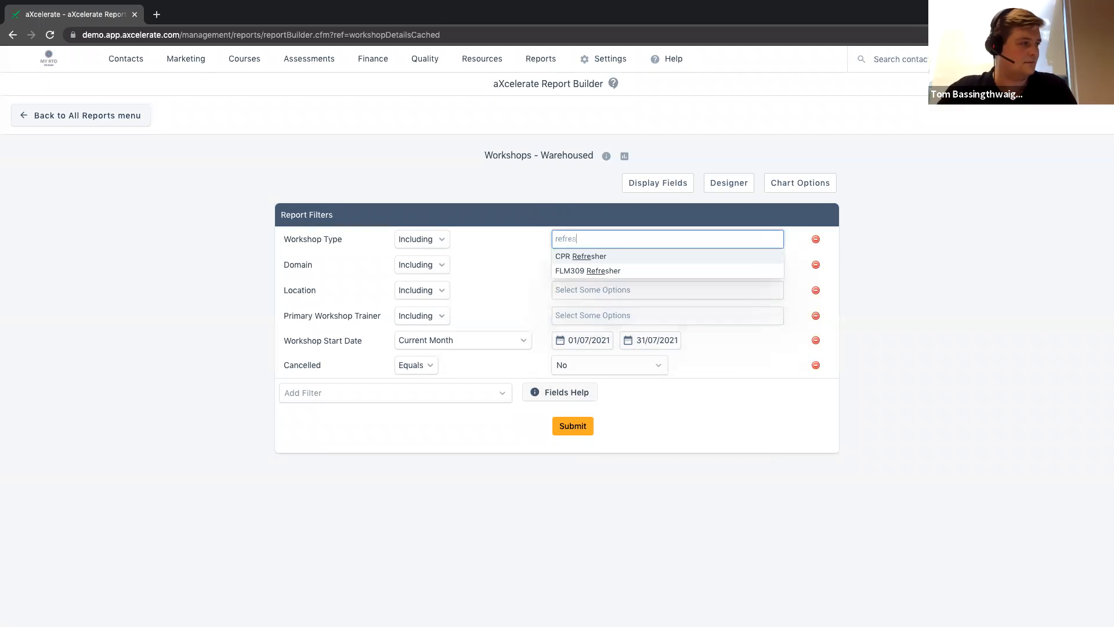
key("super+a")
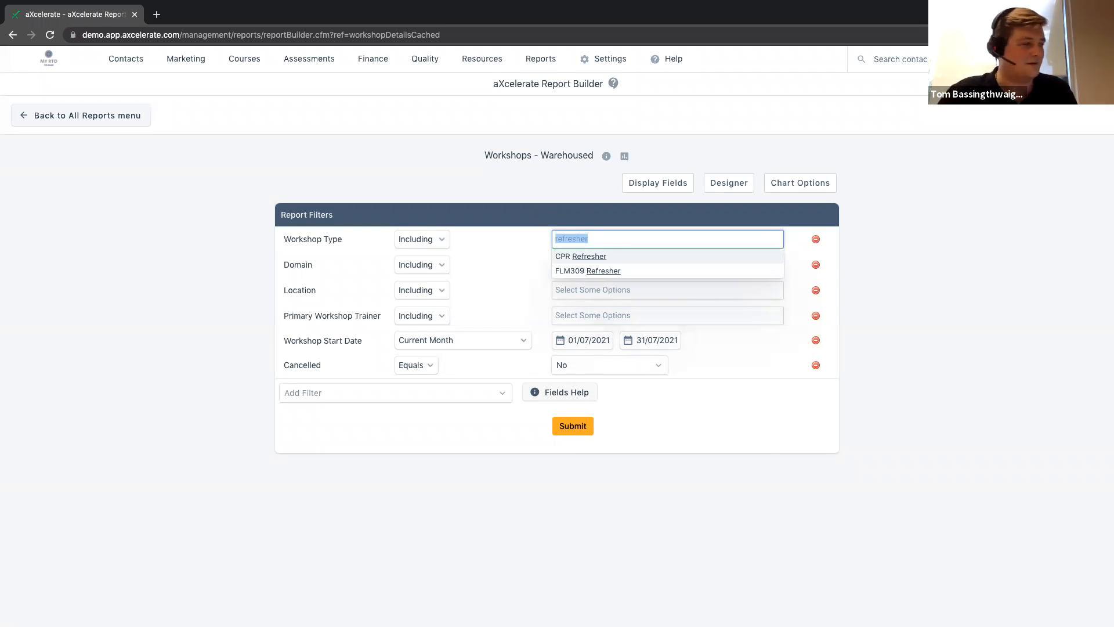
key("BackSpace")
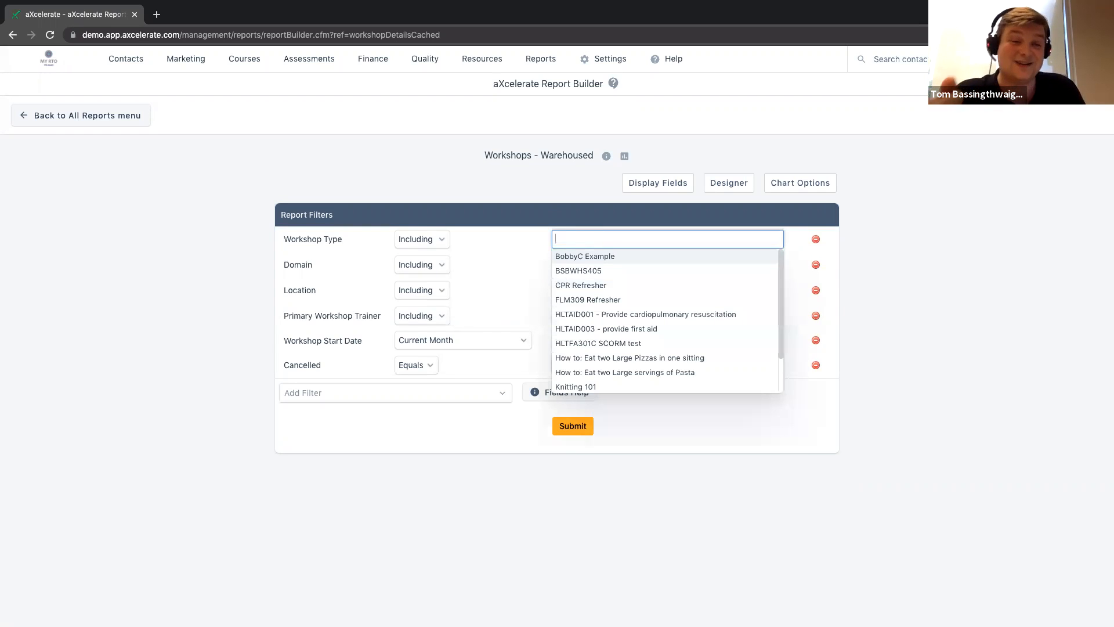
left_click(310, 170)
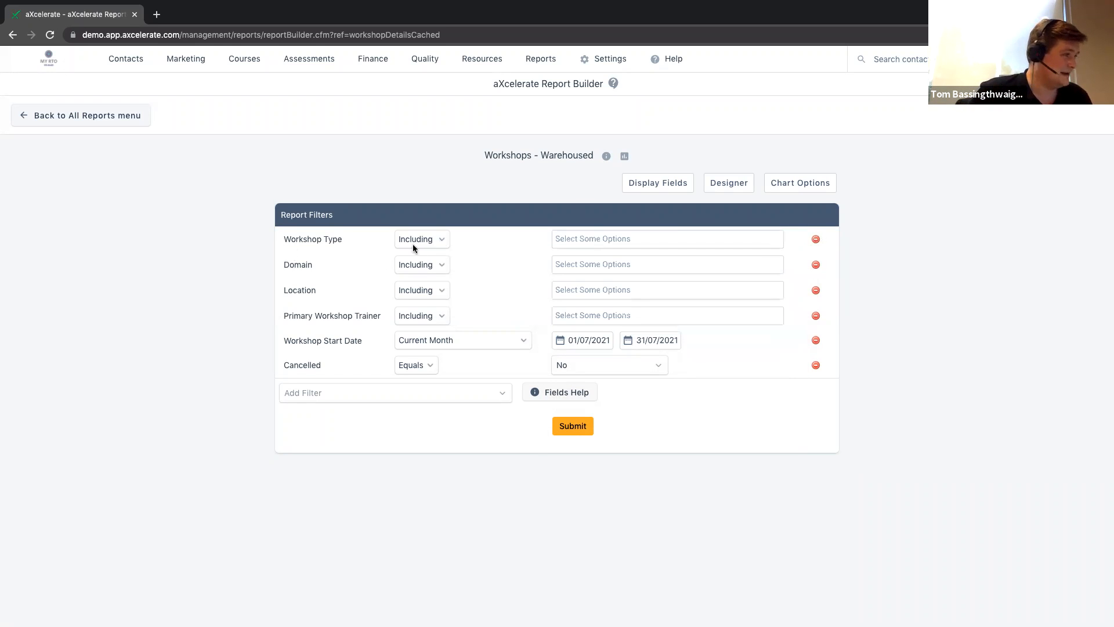
Step: Remove the Workshop Type, Domain, Location and Primary Workshop Trainer filters from the report
left_click(815, 239)
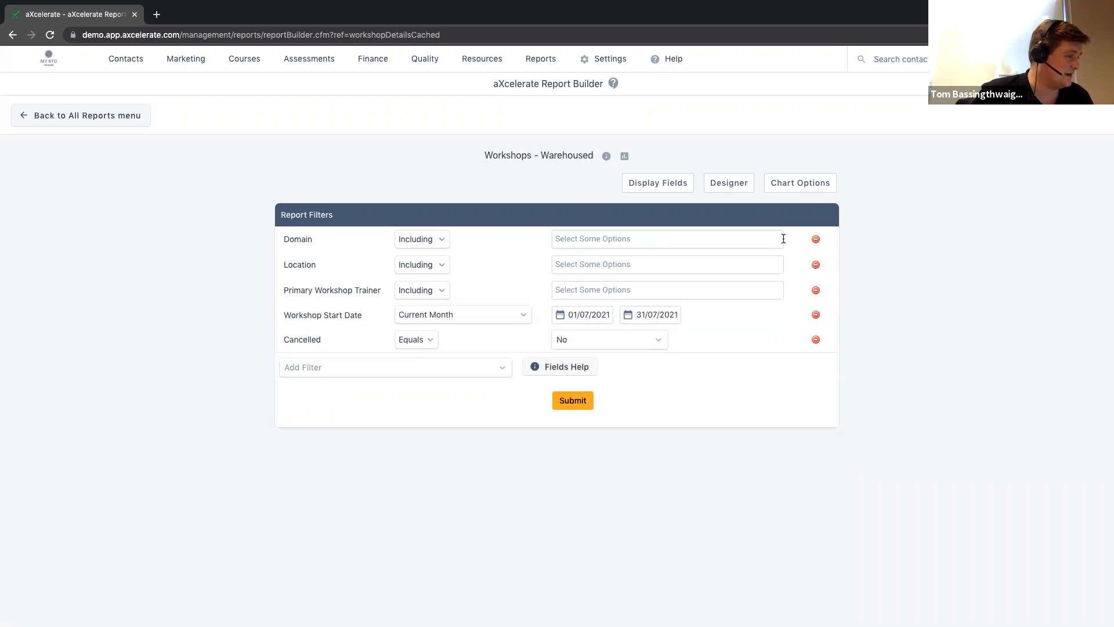
left_click(815, 240)
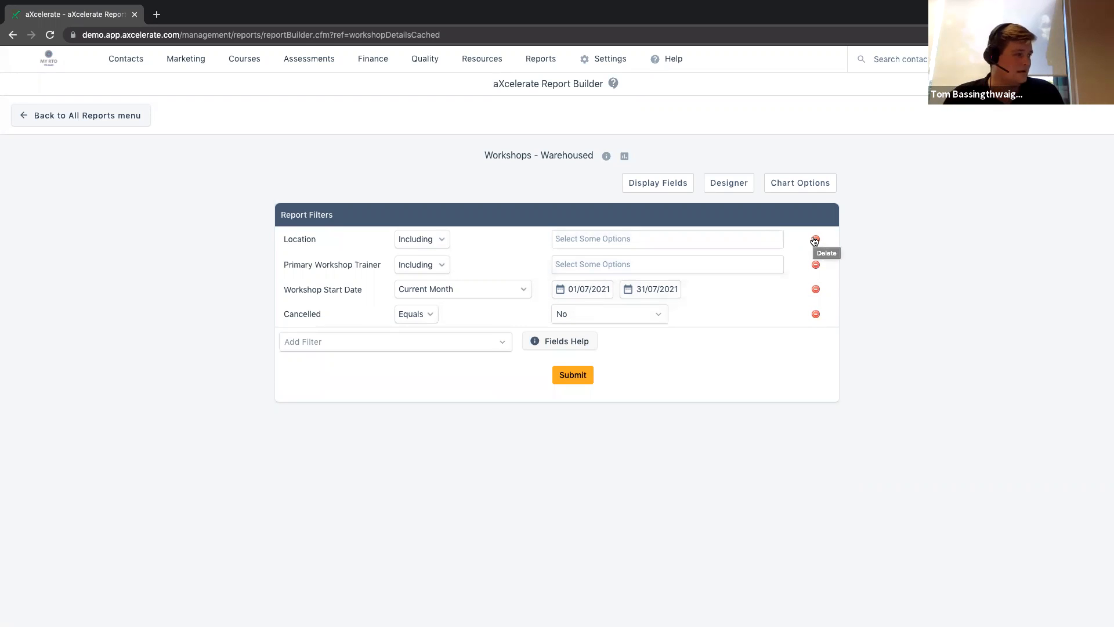
left_click(815, 240)
left_click(815, 240)
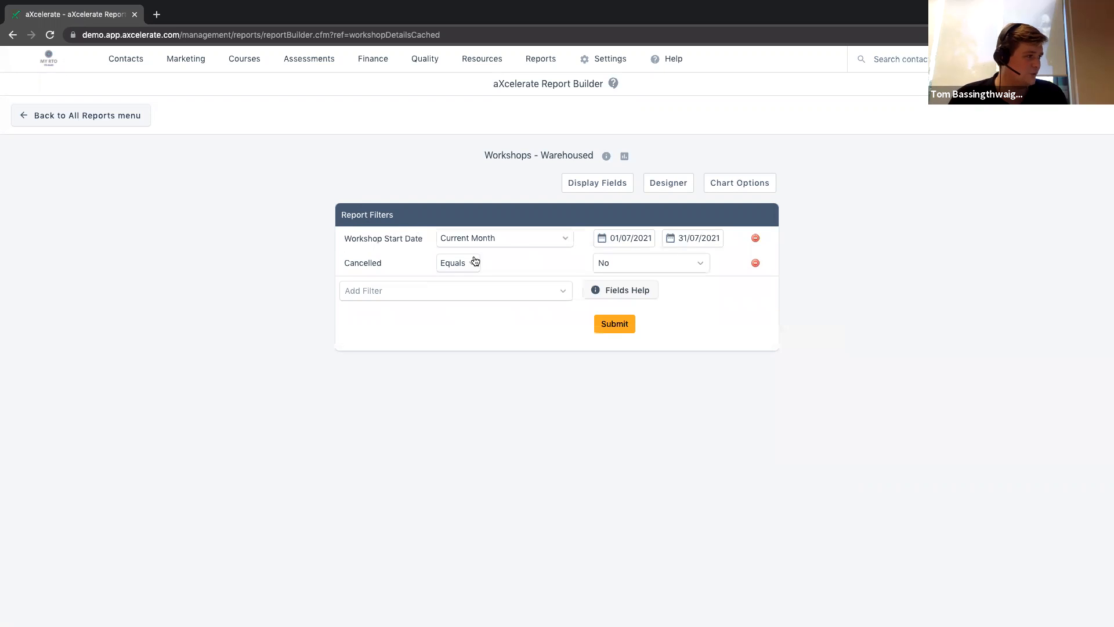
Step: Set the Workshop Start Date filter to Current Year, keep Cancelled equal to No, and run the report
left_click(513, 238)
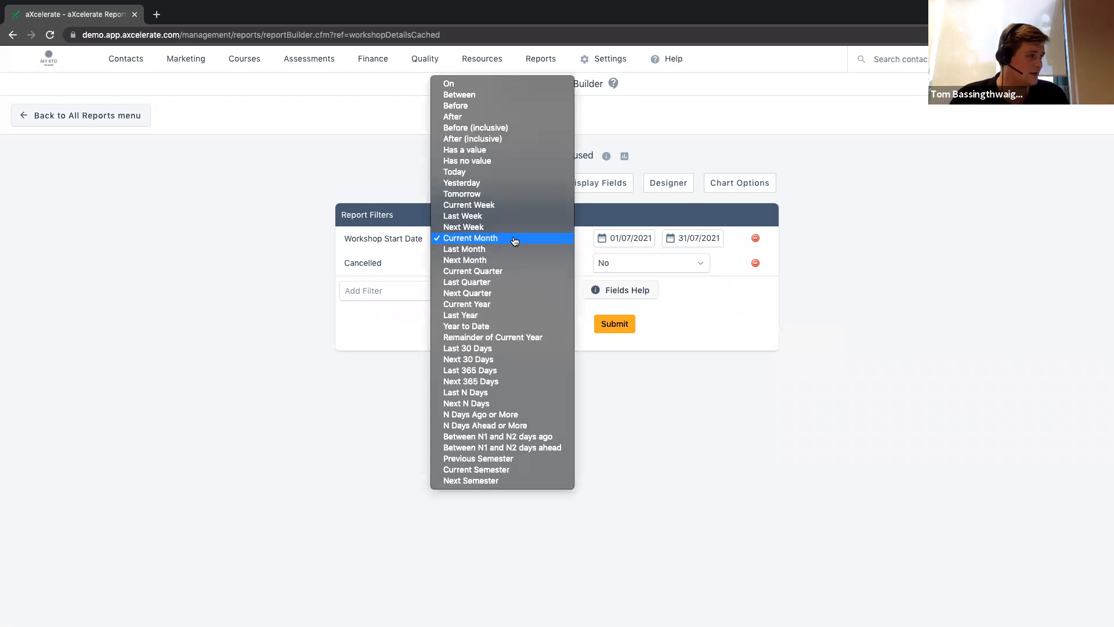
left_click(492, 307)
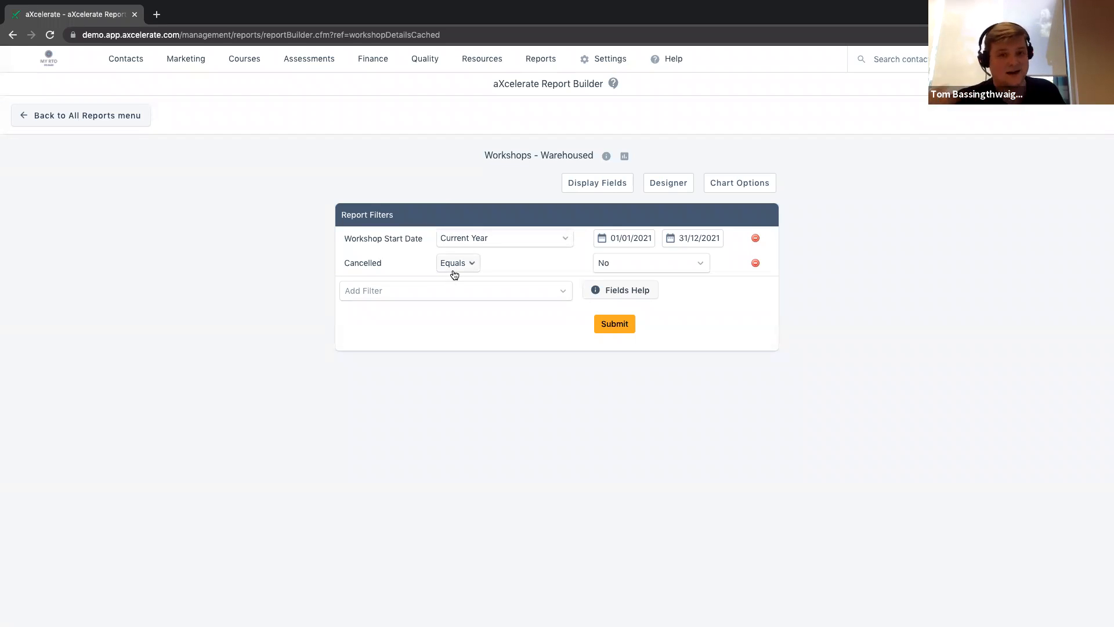
left_click(625, 262)
left_click(550, 268)
left_click(609, 324)
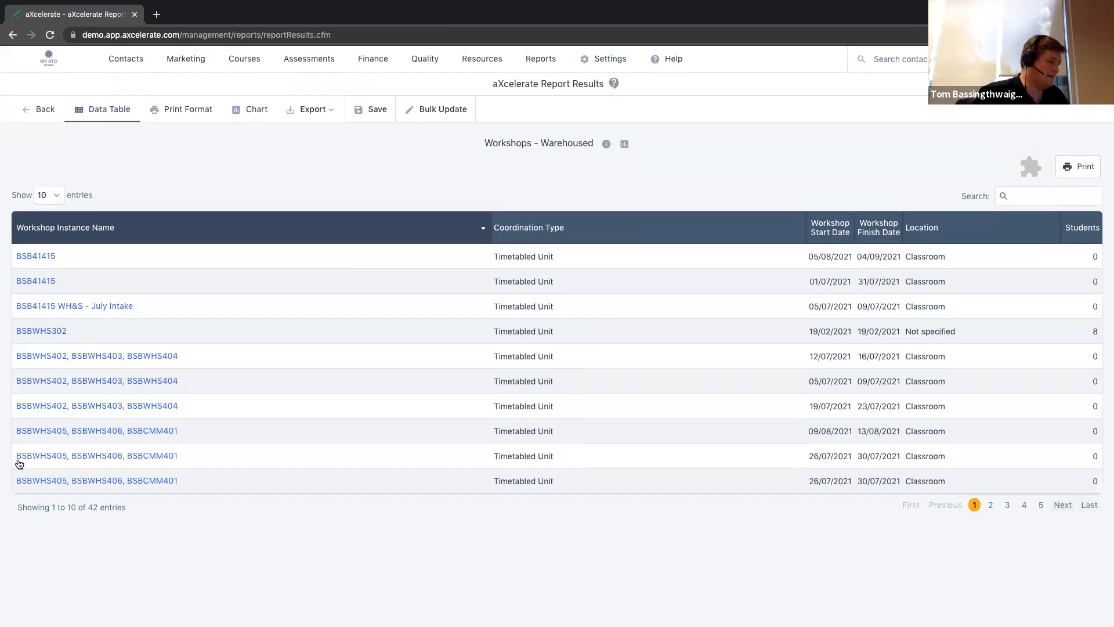
Step: Examine the entry total, workshop instance names, and start and finish dates in the Workshops report results
double_click(92, 507)
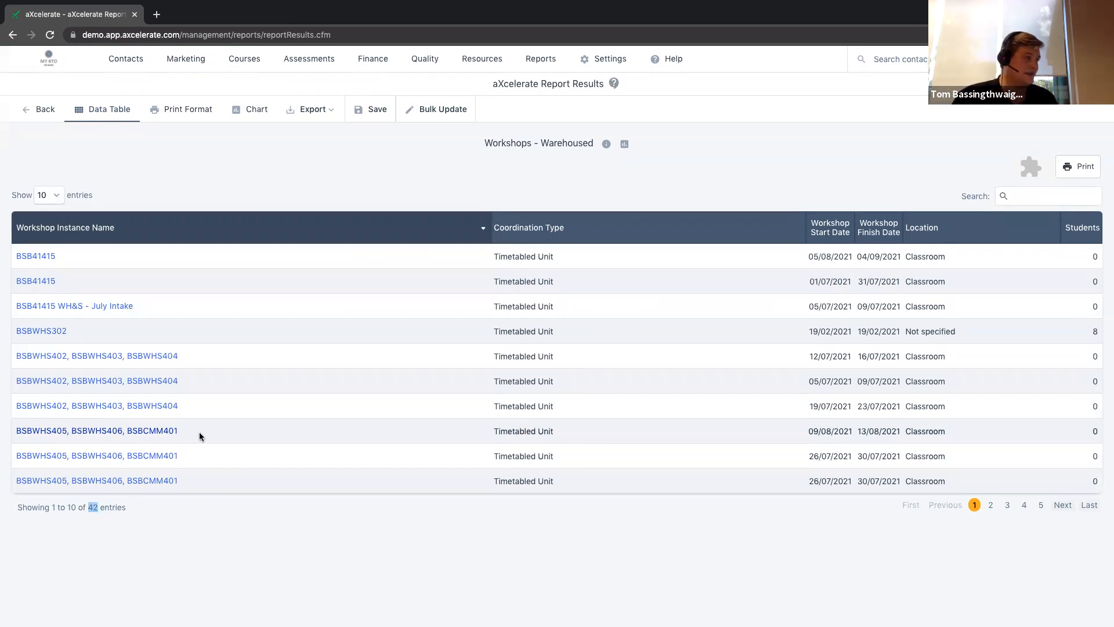
left_click_drag(140, 305, 16, 312)
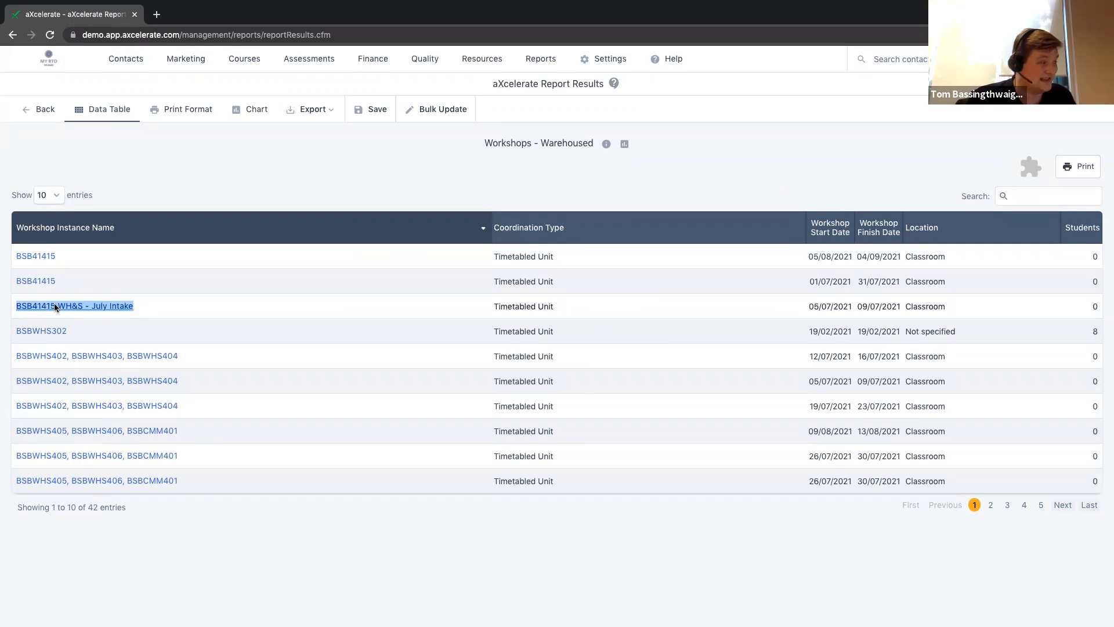
left_click_drag(805, 307, 905, 307)
left_click_drag(809, 281, 883, 281)
left_click_drag(815, 256, 839, 256)
left_click(136, 310)
Step: Open the "BSB41415 WH&S - July Intake" workshop from the results, view its details, and return to the report
left_click_drag(132, 310, 18, 308)
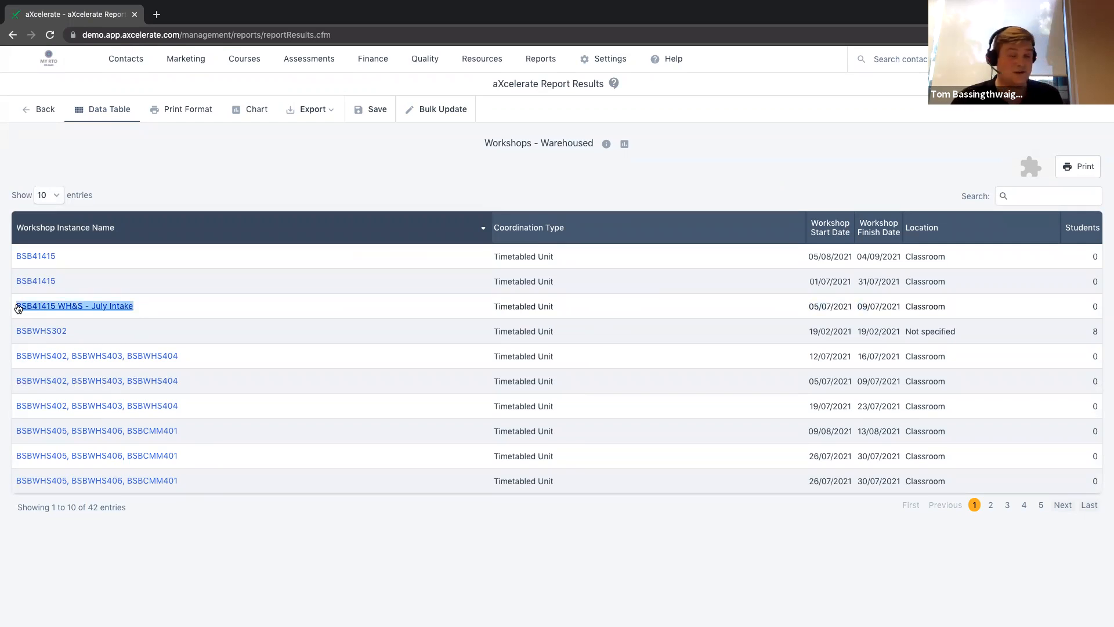
left_click(65, 308)
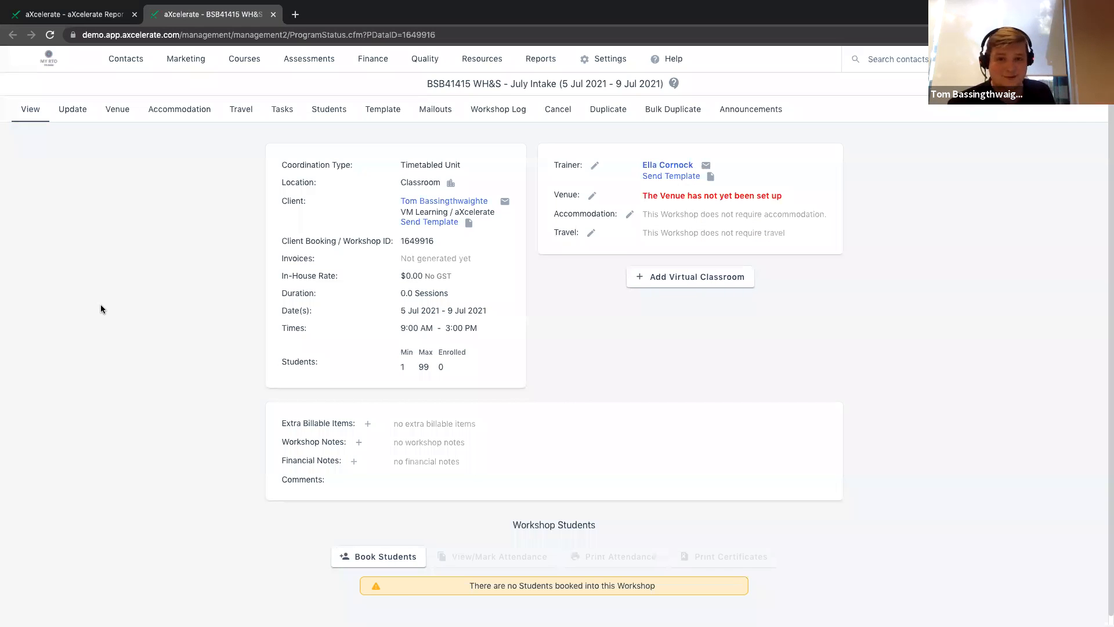
left_click(17, 22)
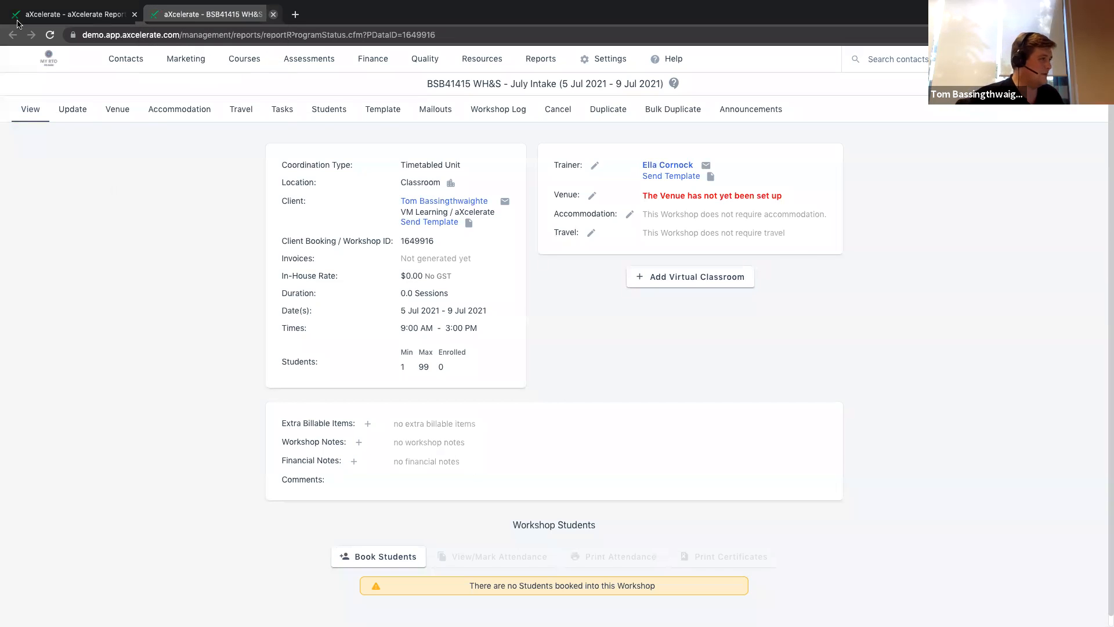
Step: Return to the Workshops report setup and look over its display fields and the filters available to add
left_click(12, 36)
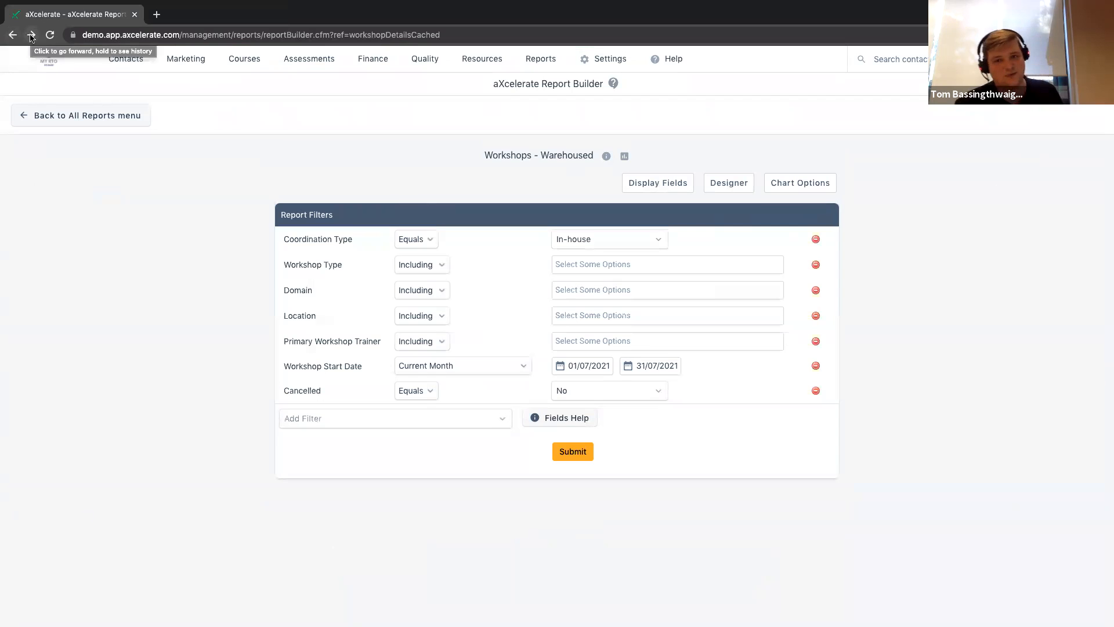
left_click(639, 182)
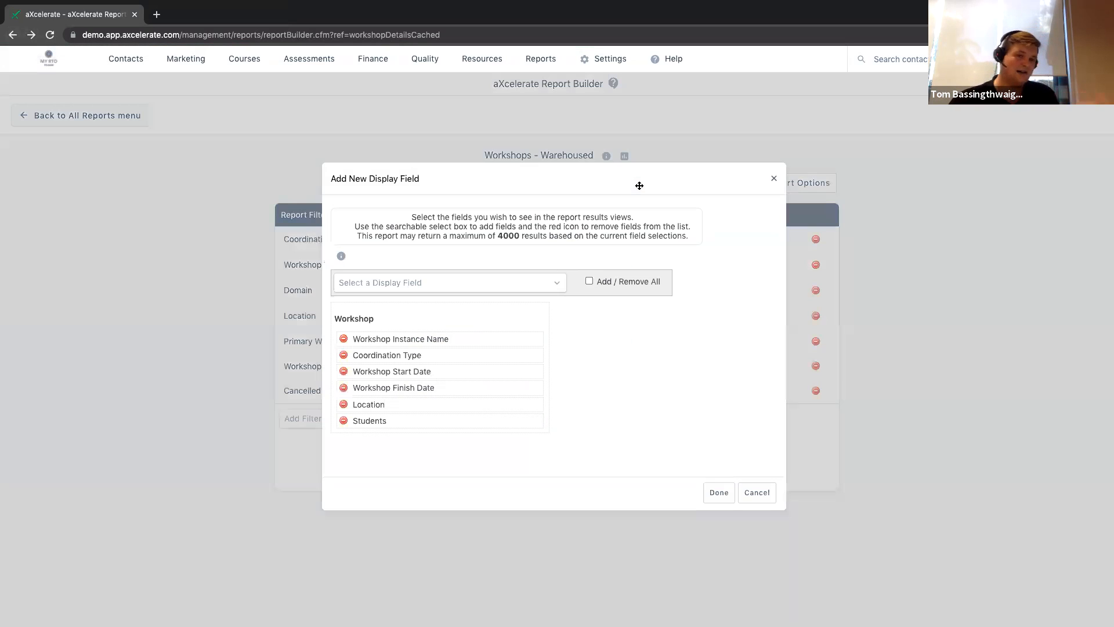
left_click(774, 179)
left_click(293, 423)
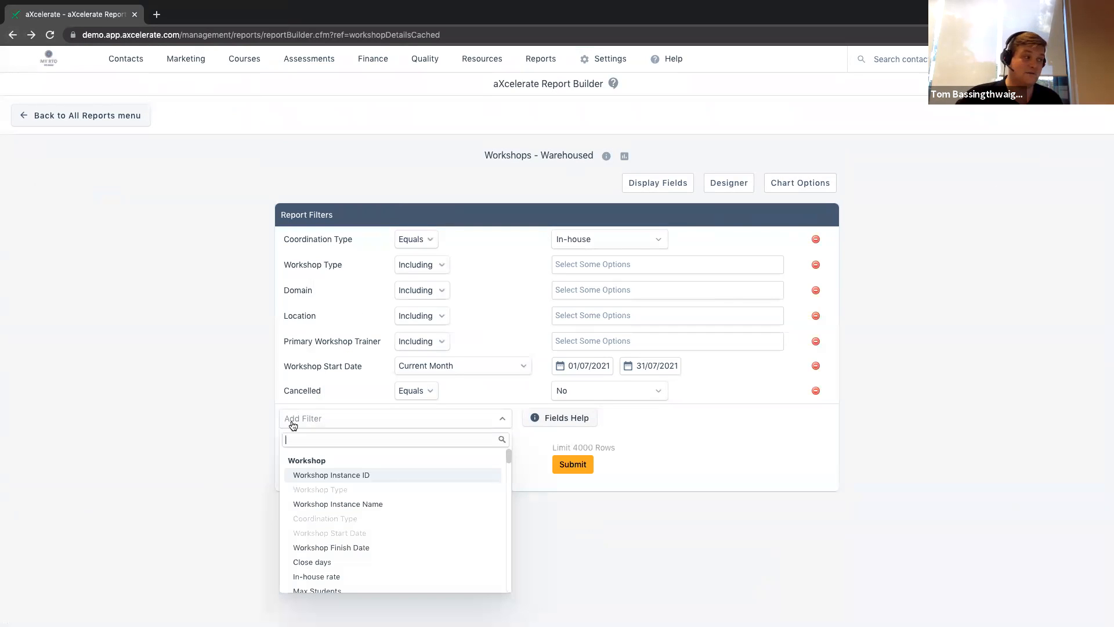
left_click(64, 399)
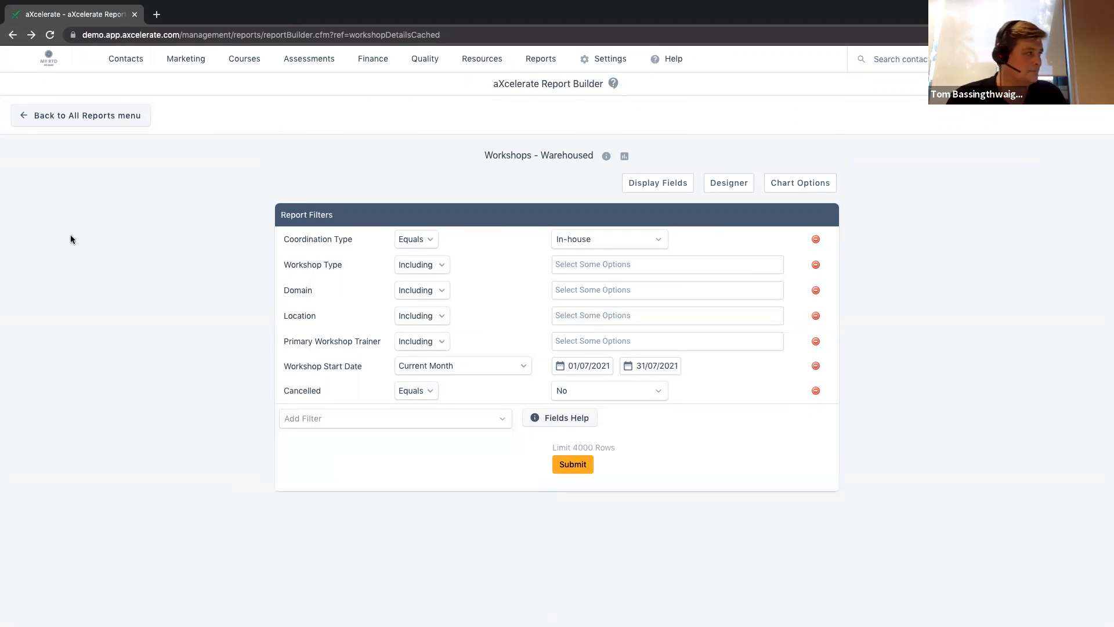
Step: Return to the list of all reports and find the E-Learning section, collapsing and expanding it again
left_click(60, 125)
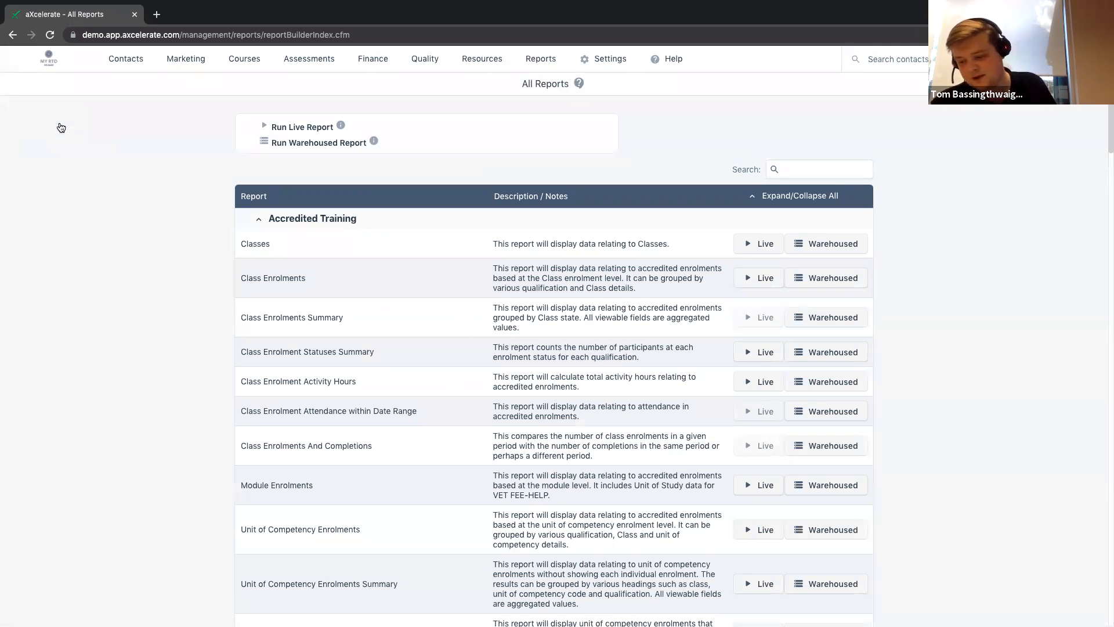
scroll(61, 127, "down", 10)
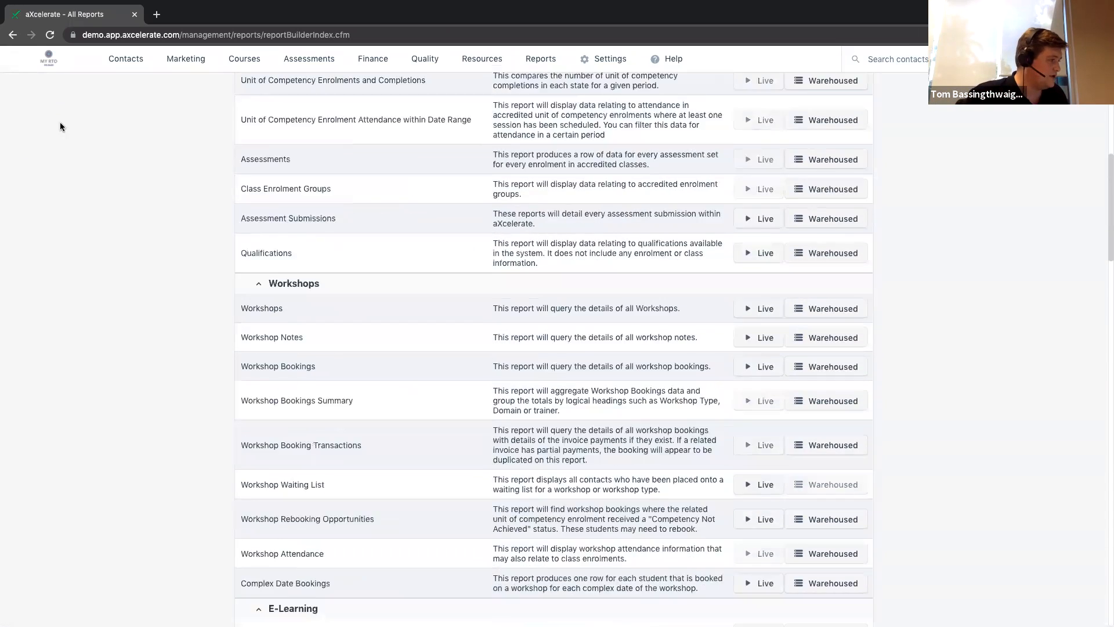
scroll(60, 126, "down", 5)
double_click(303, 305)
left_click(259, 303)
left_click(258, 304)
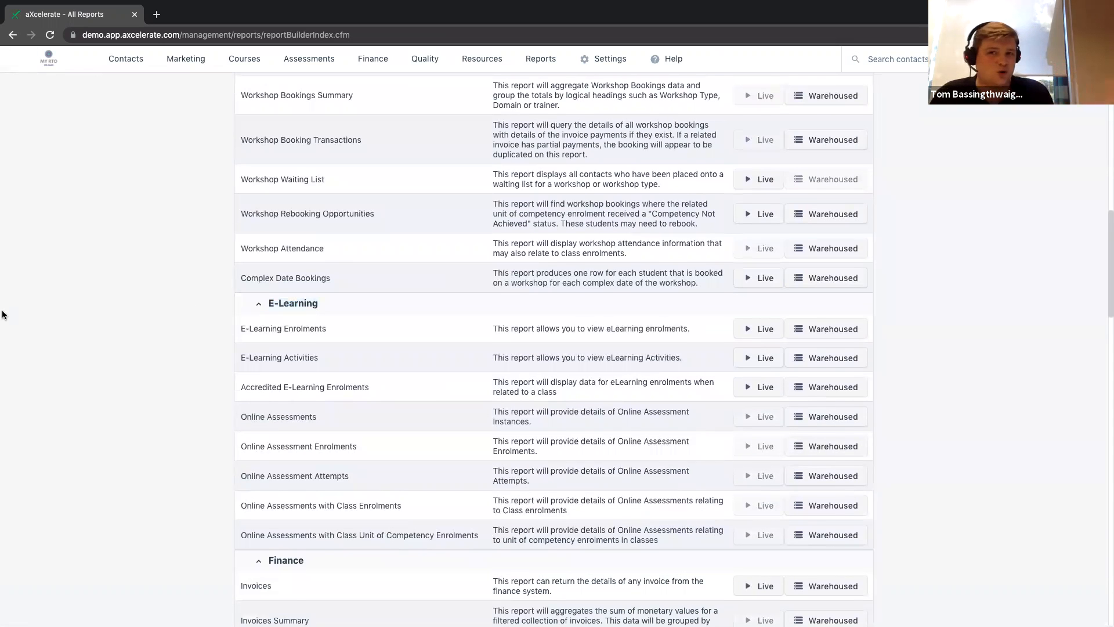
Step: Look over the E-Learning reports and open the warehoused E-Learning Enrolments report
scroll(3, 315, "down", 3)
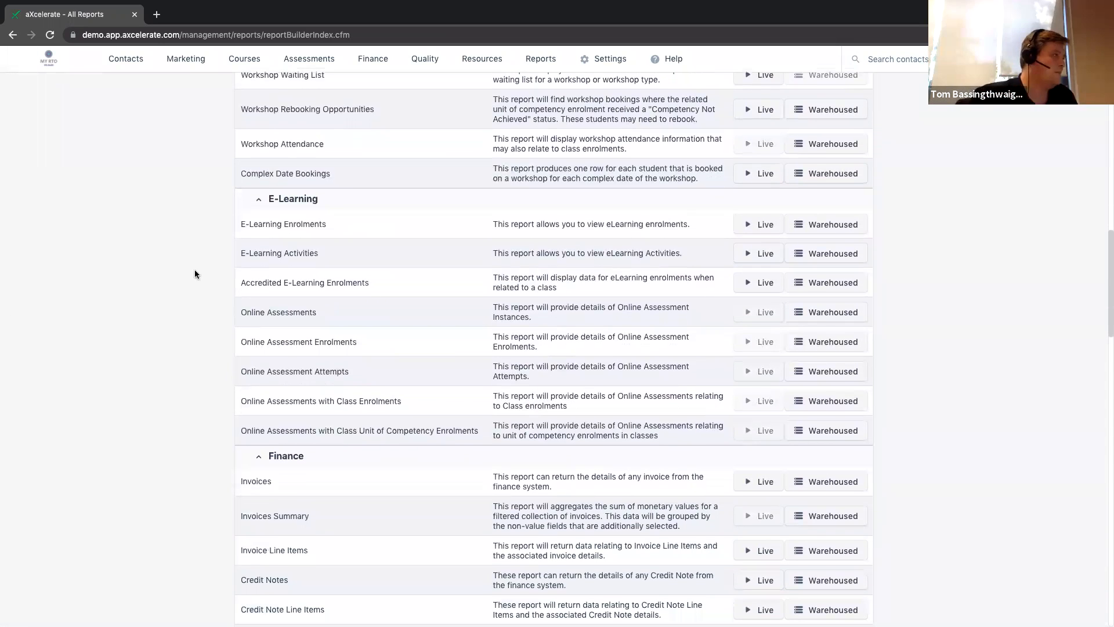
left_click_drag(239, 225, 347, 229)
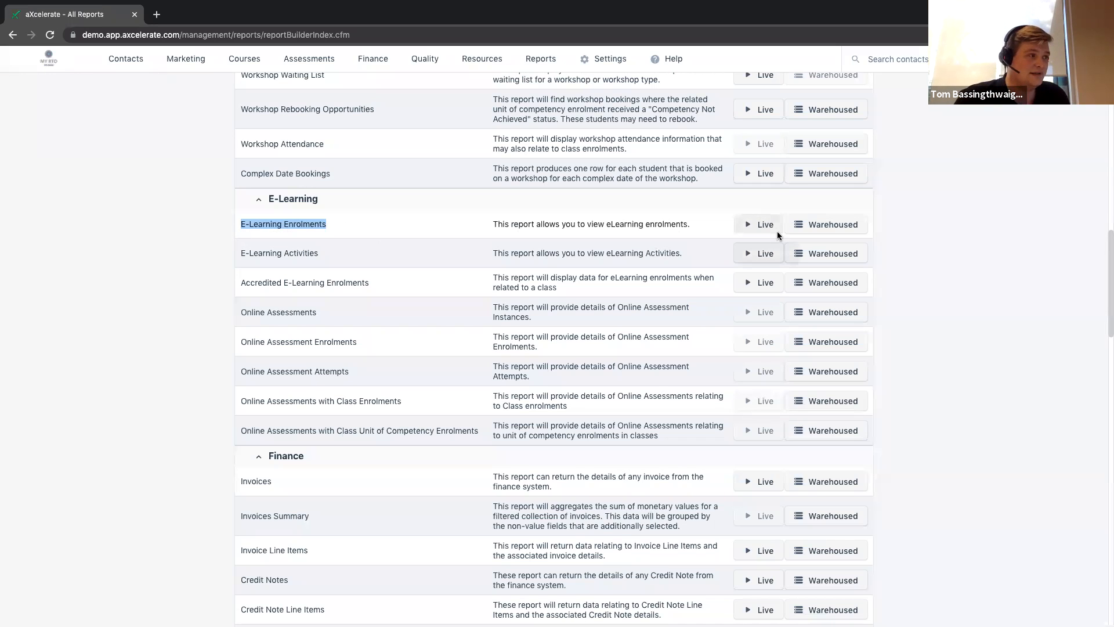
left_click(816, 232)
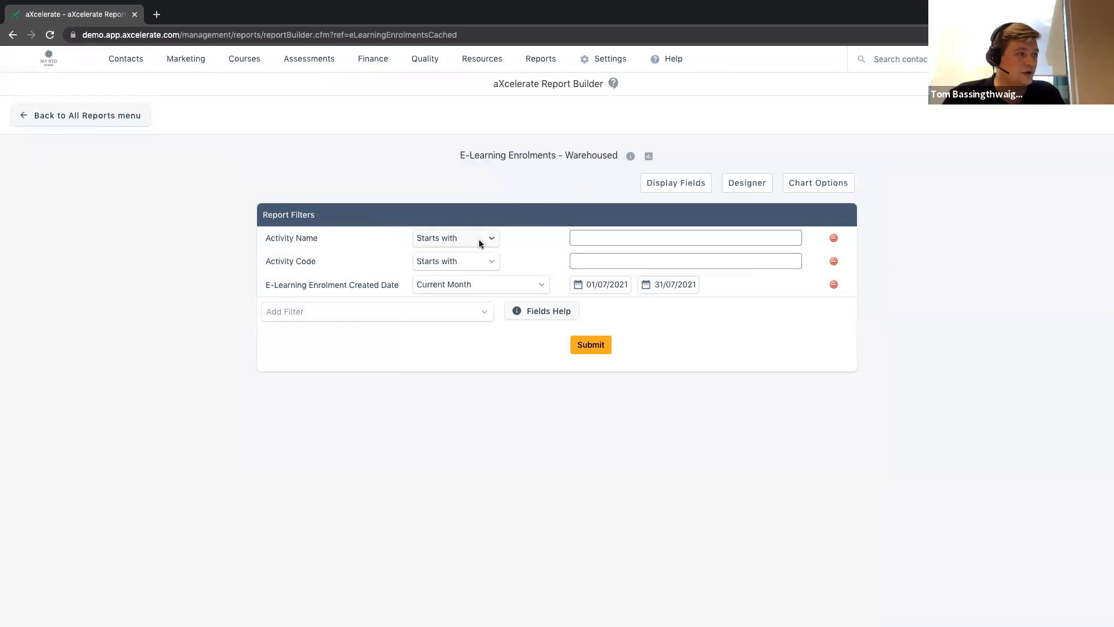
Step: Run the E-Learning Enrolments report for activity names starting with "Example" and return to the report setup
left_click(417, 239)
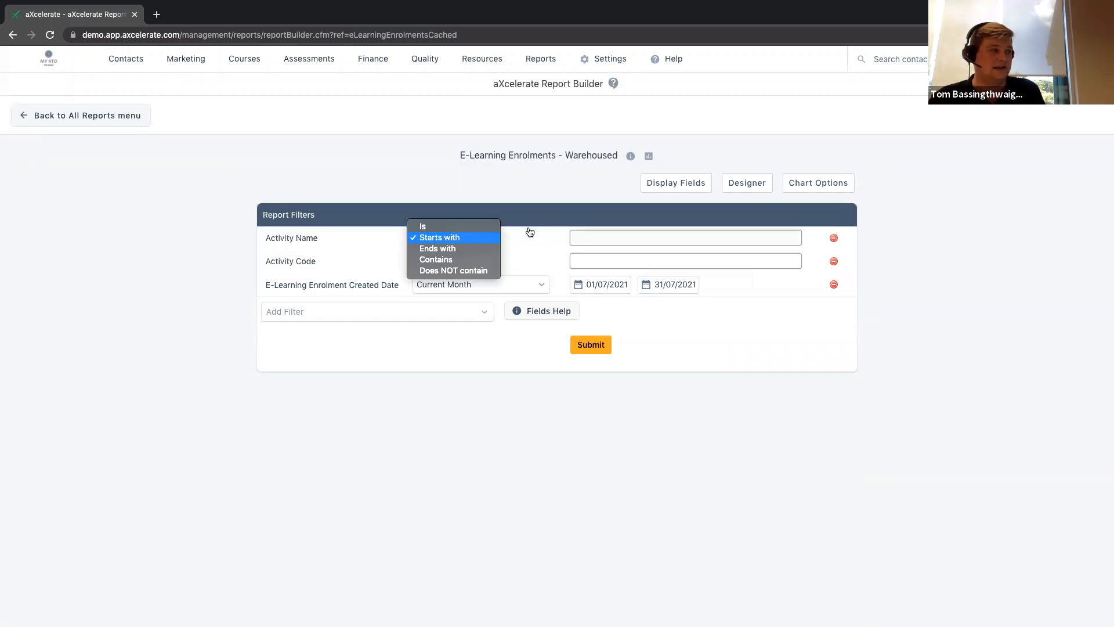
left_click(583, 234)
type("Example")
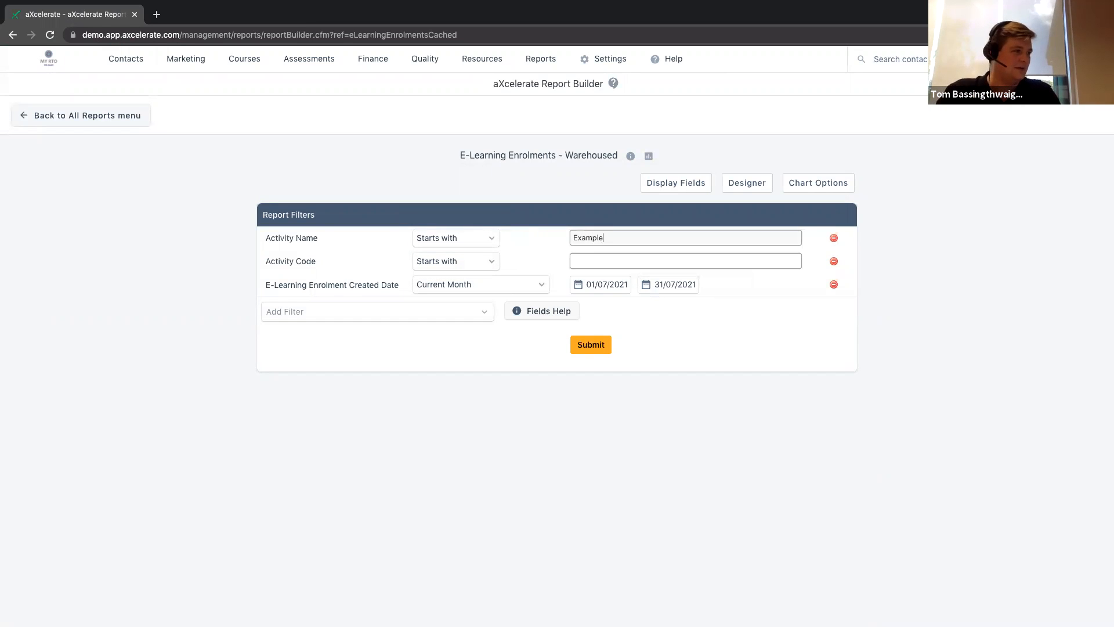
key("Return")
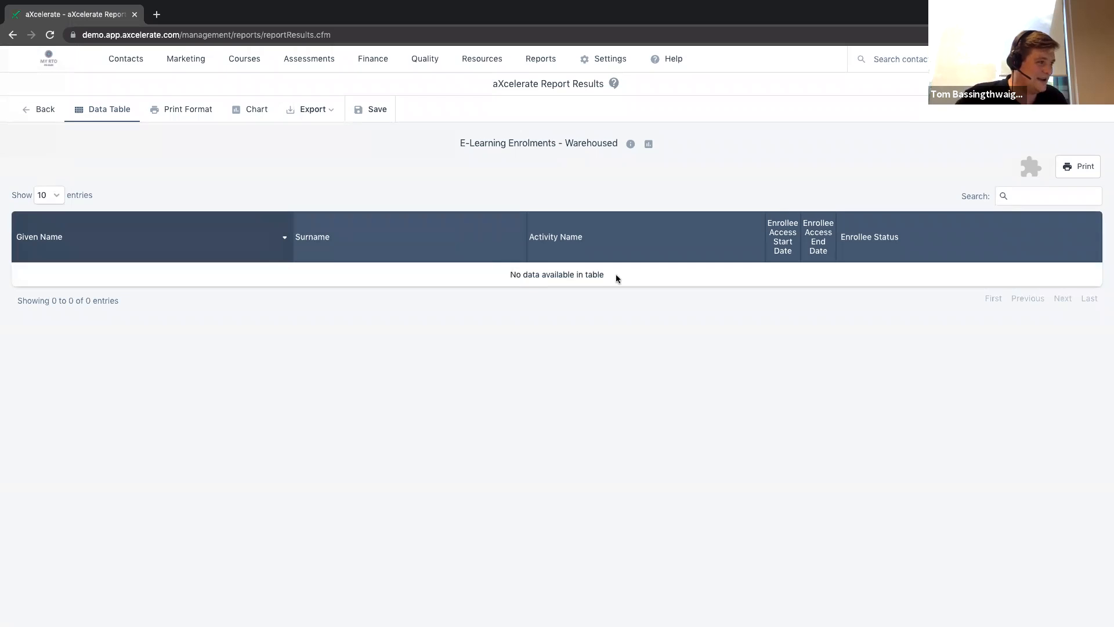
left_click(13, 35)
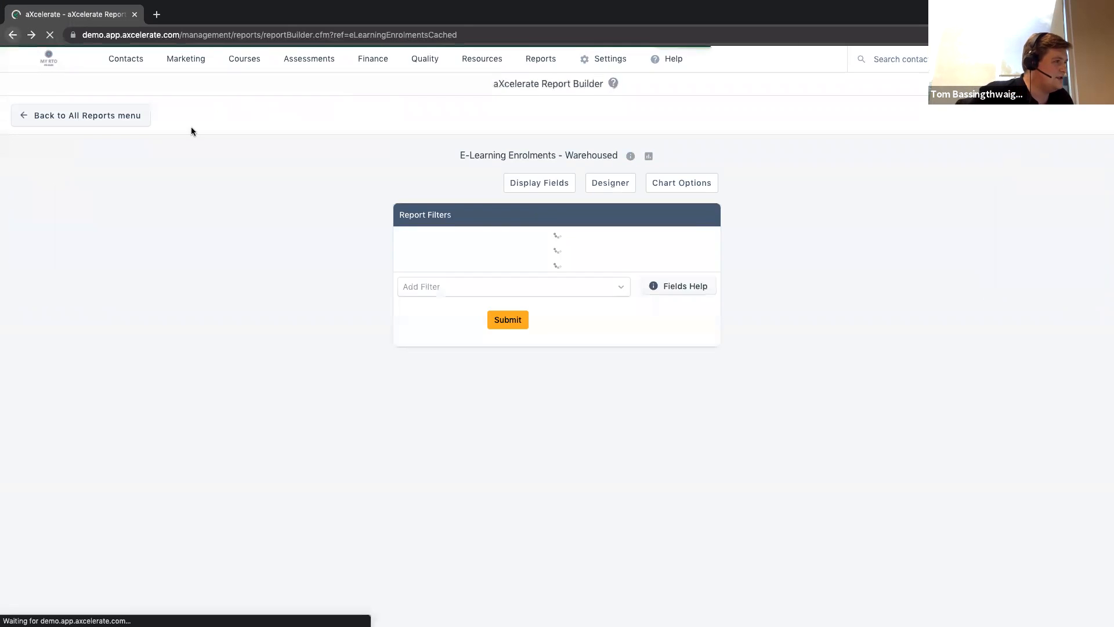
Step: Look over the filters available to add to the warehoused E-Learning Enrolments report, including the enrollee and contact detail fields
left_click_drag(460, 154, 573, 154)
left_click(520, 198)
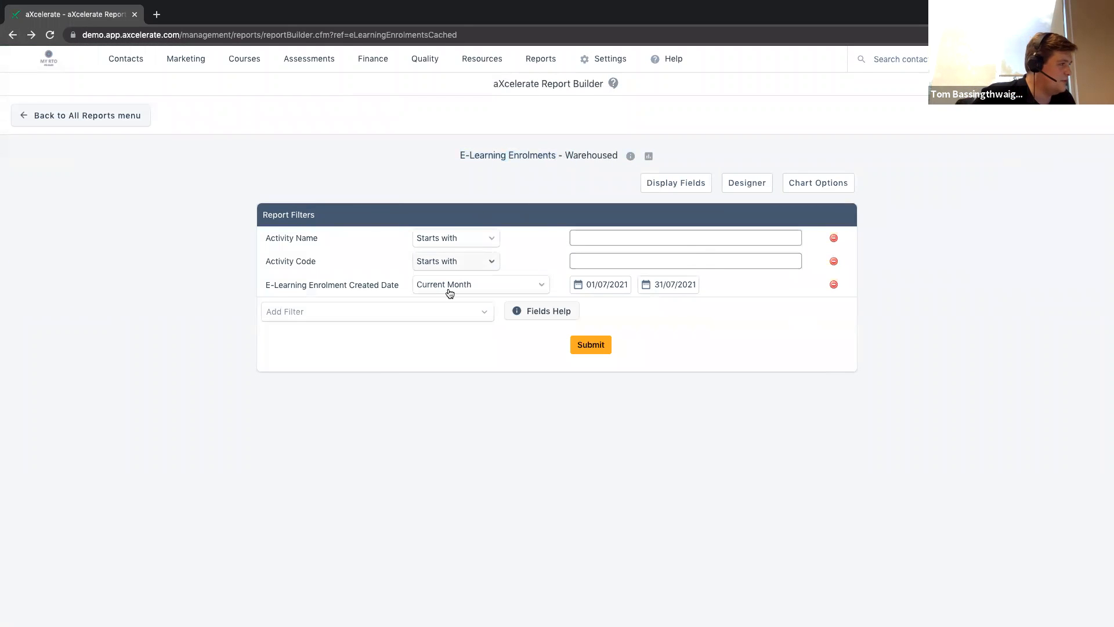
left_click(425, 315)
scroll(374, 389, "down", 3)
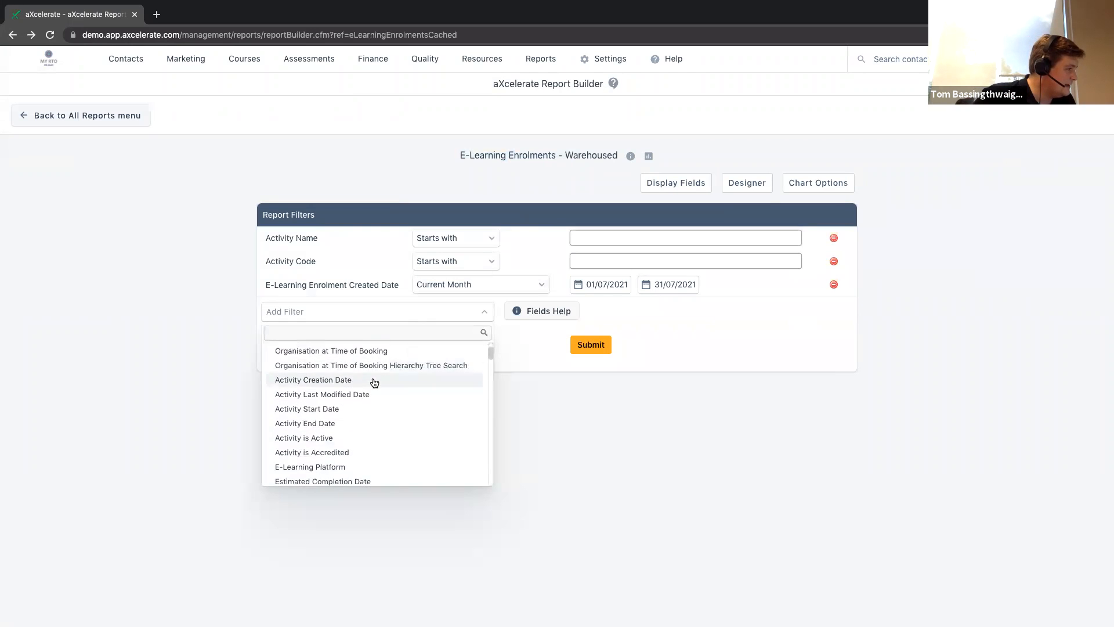
scroll(374, 383, "down", 5)
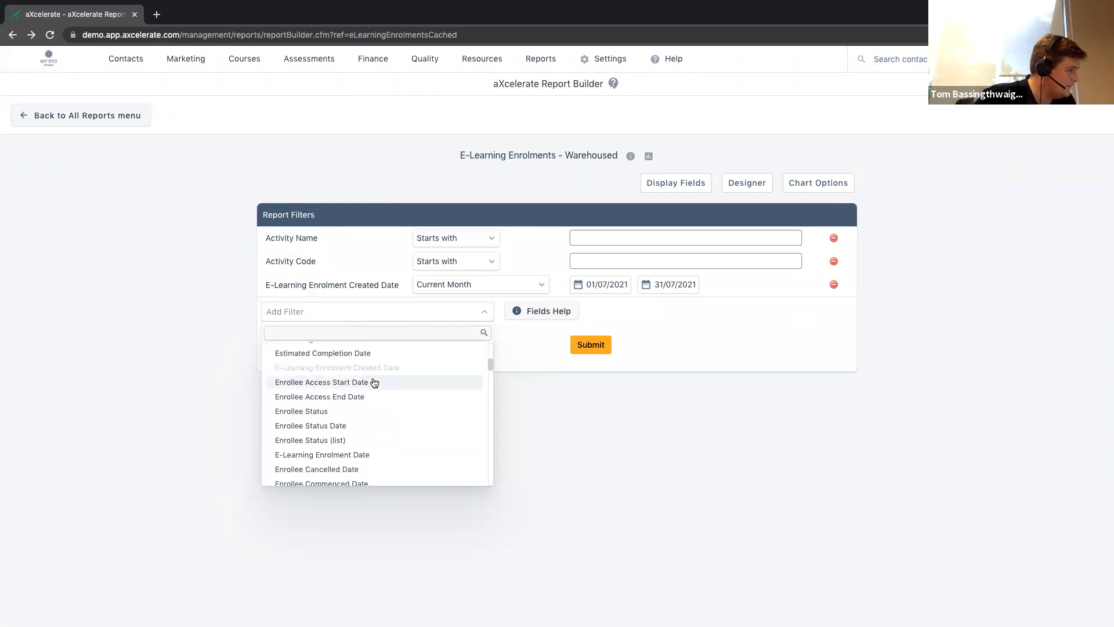
scroll(374, 383, "down", 4)
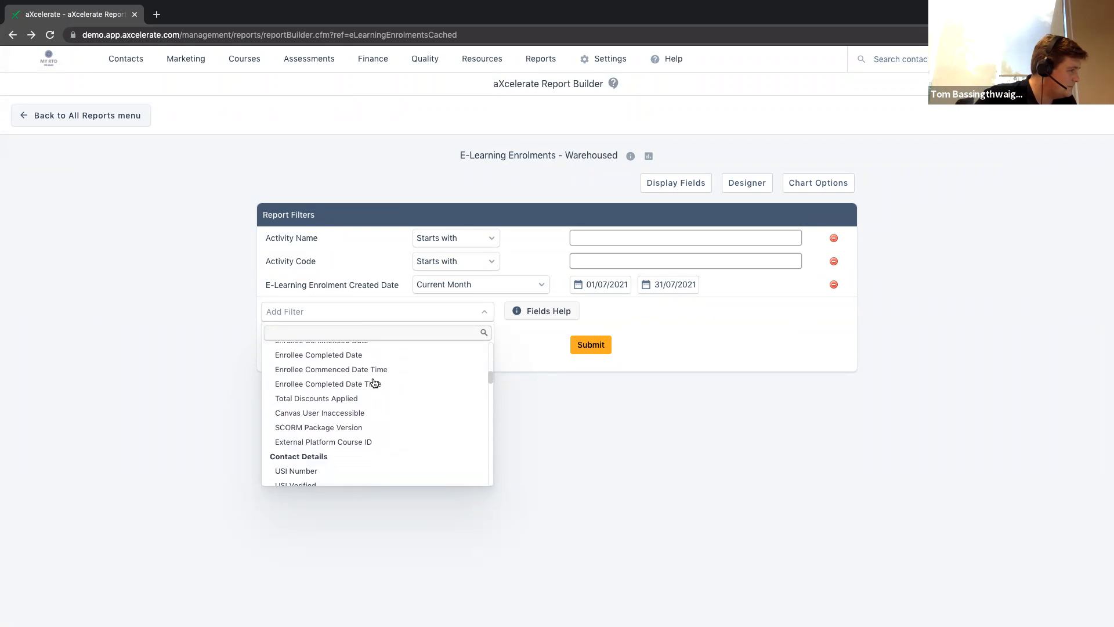
scroll(374, 383, "down", 7)
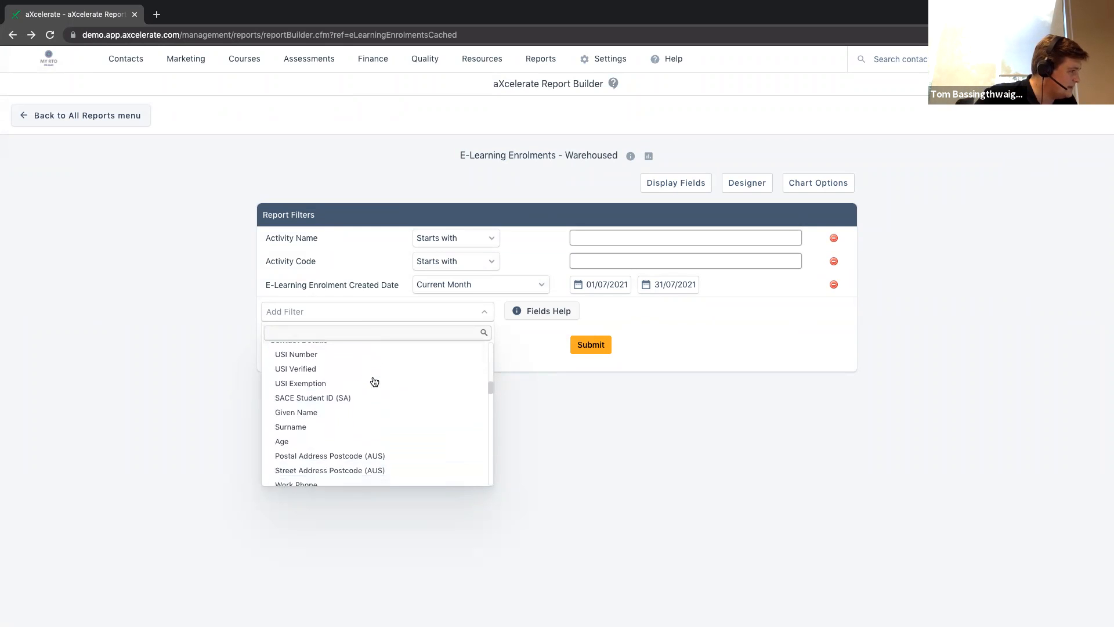
left_click(200, 348)
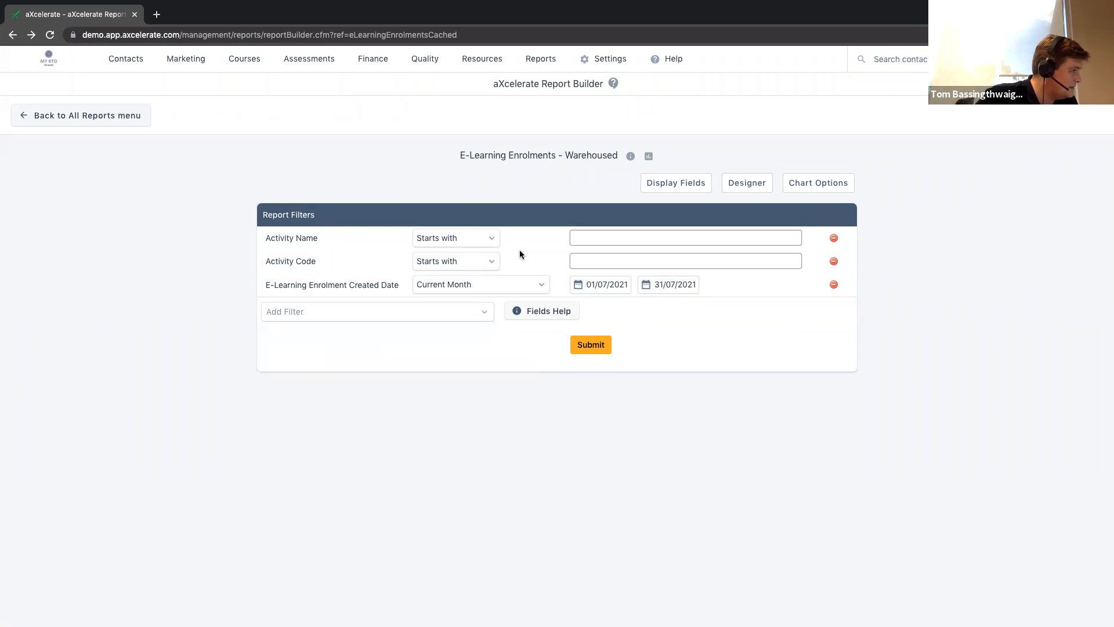
Step: Remove the Activity Code and E-Learning Enrolment Created Date filters from the report, leaving the Activity Name filter empty
left_click(456, 238)
left_click(846, 273)
left_click(833, 261)
left_click(684, 238)
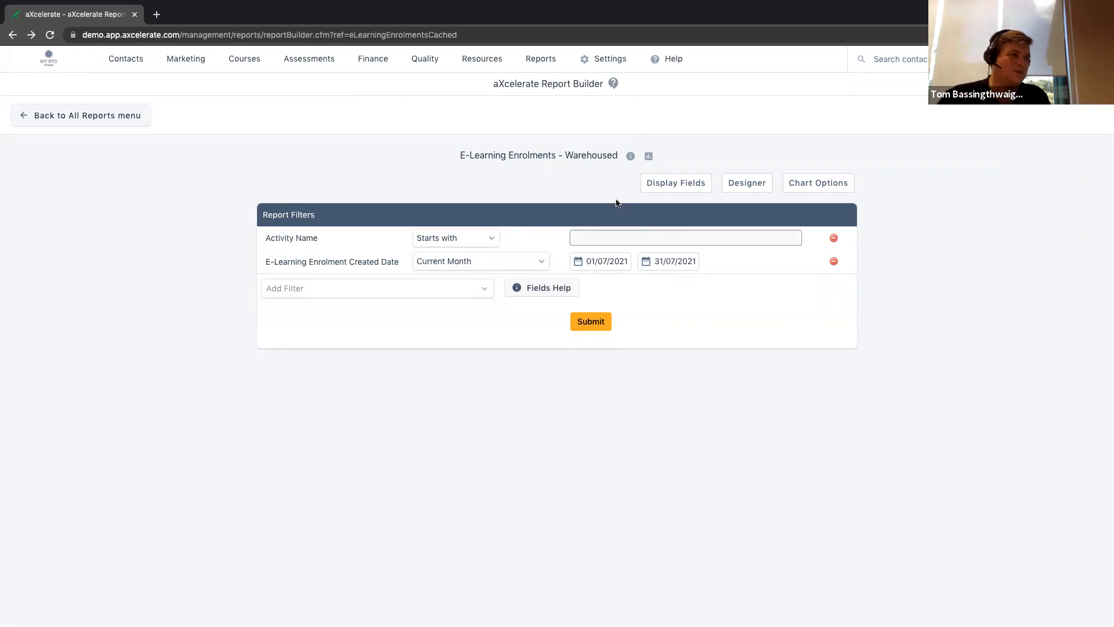
left_click_drag(458, 156, 505, 155)
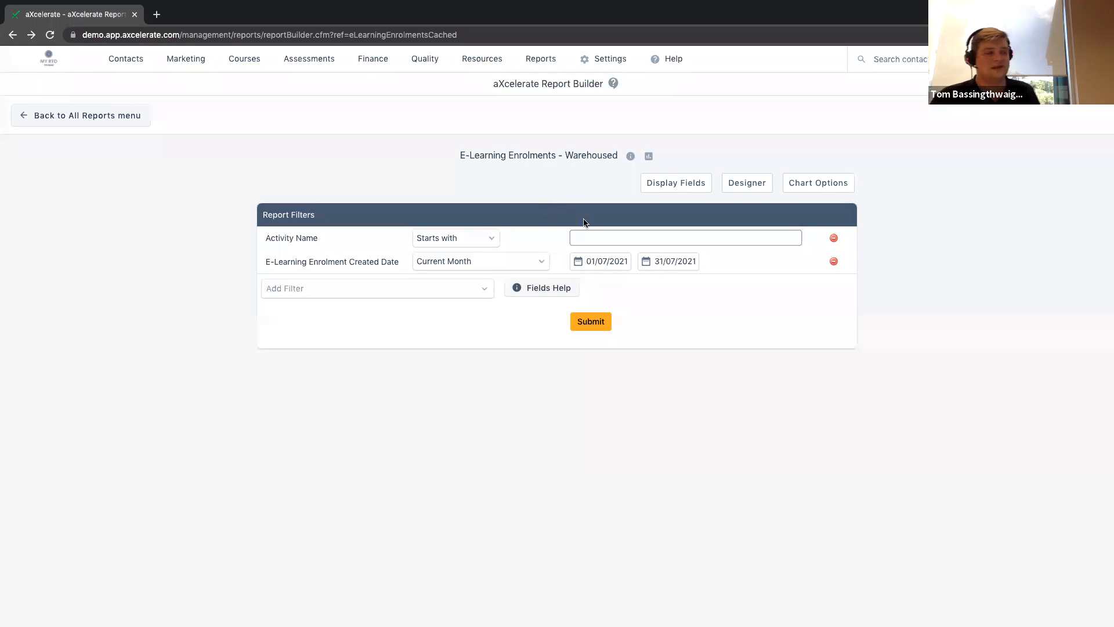
left_click(588, 232)
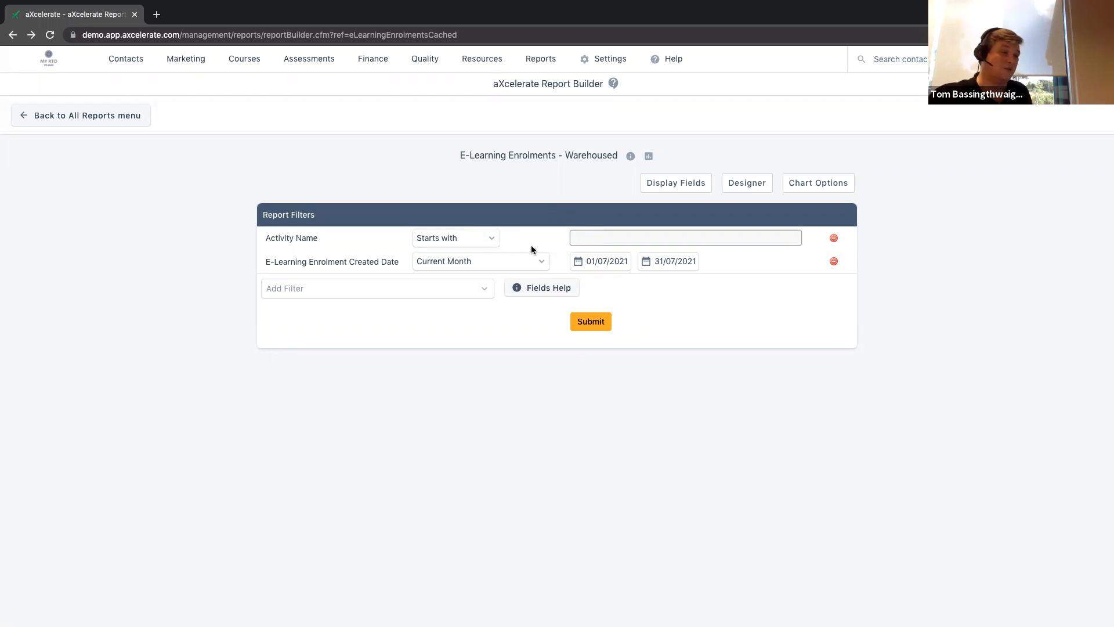
left_click(834, 261)
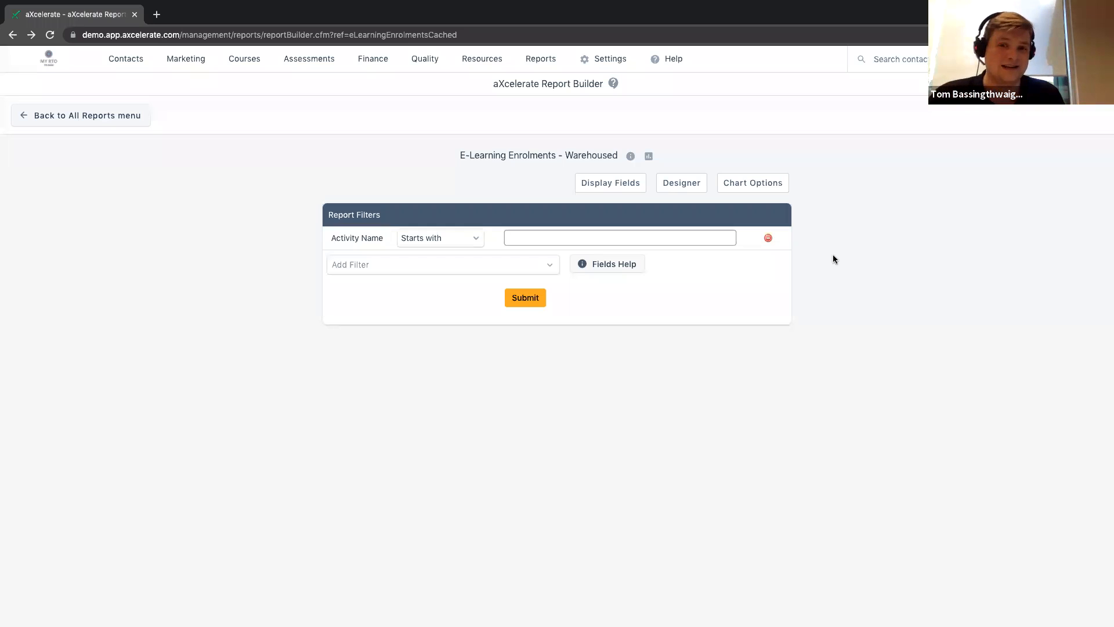
Step: Return to the list of all reports and look over the online assessment reports in the E-Learning section
left_click(85, 123)
scroll(85, 123, "down", 6)
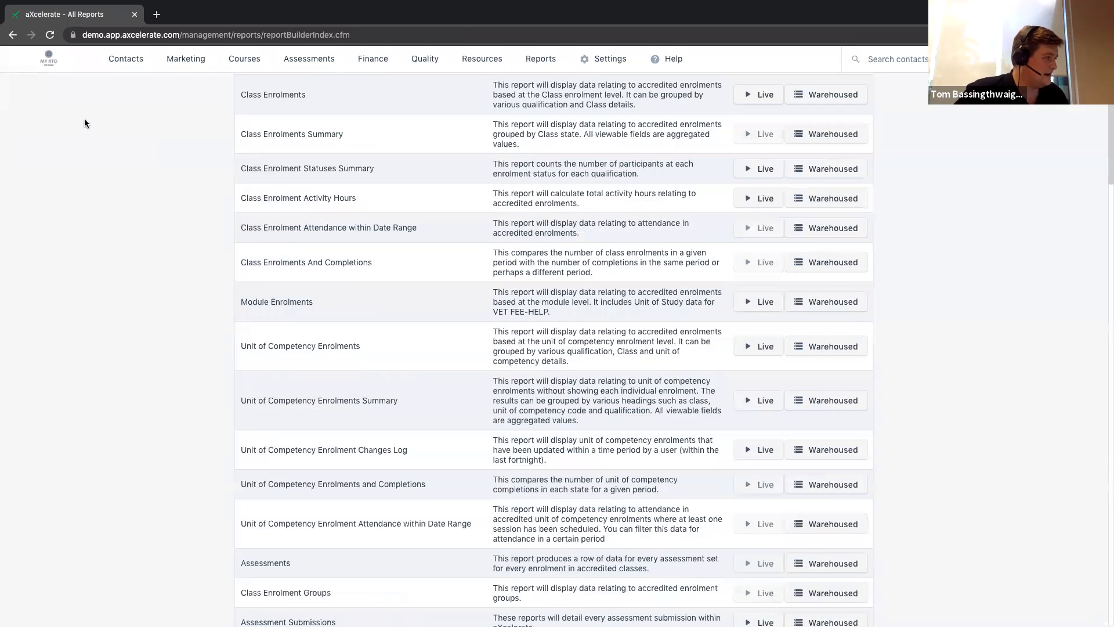
scroll(85, 123, "down", 2)
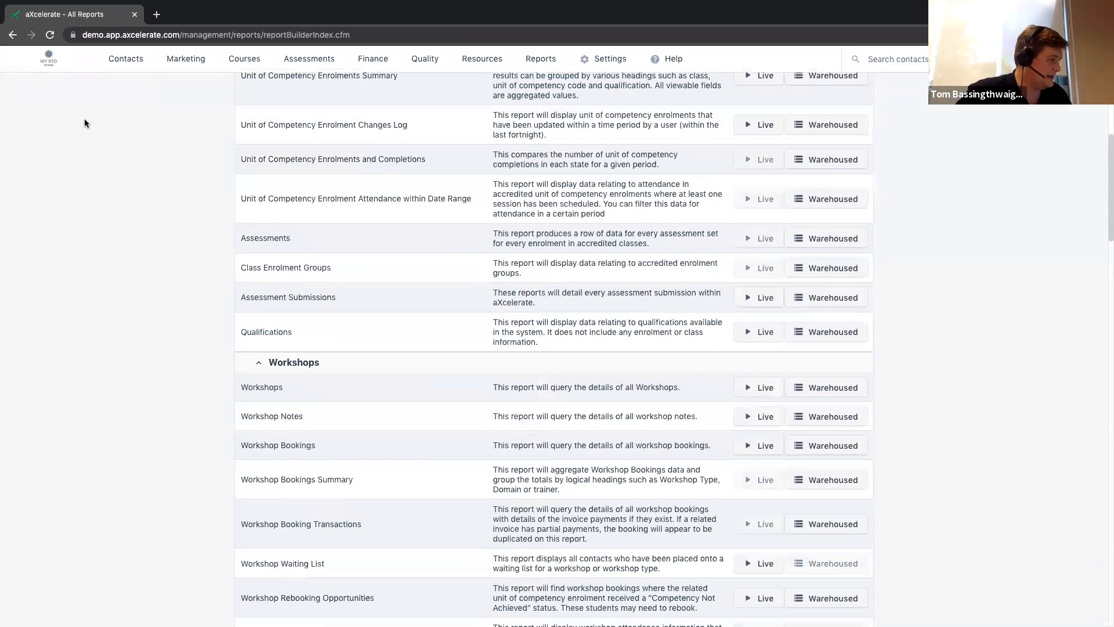
scroll(85, 123, "down", 4)
scroll(85, 124, "down", 5)
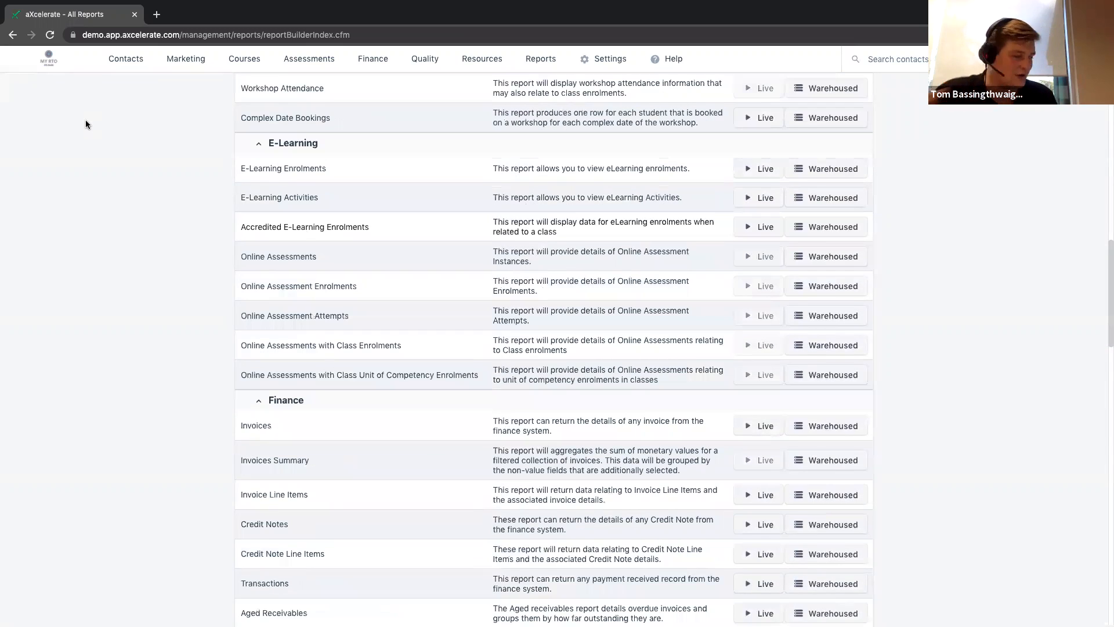
left_click_drag(242, 256, 319, 276)
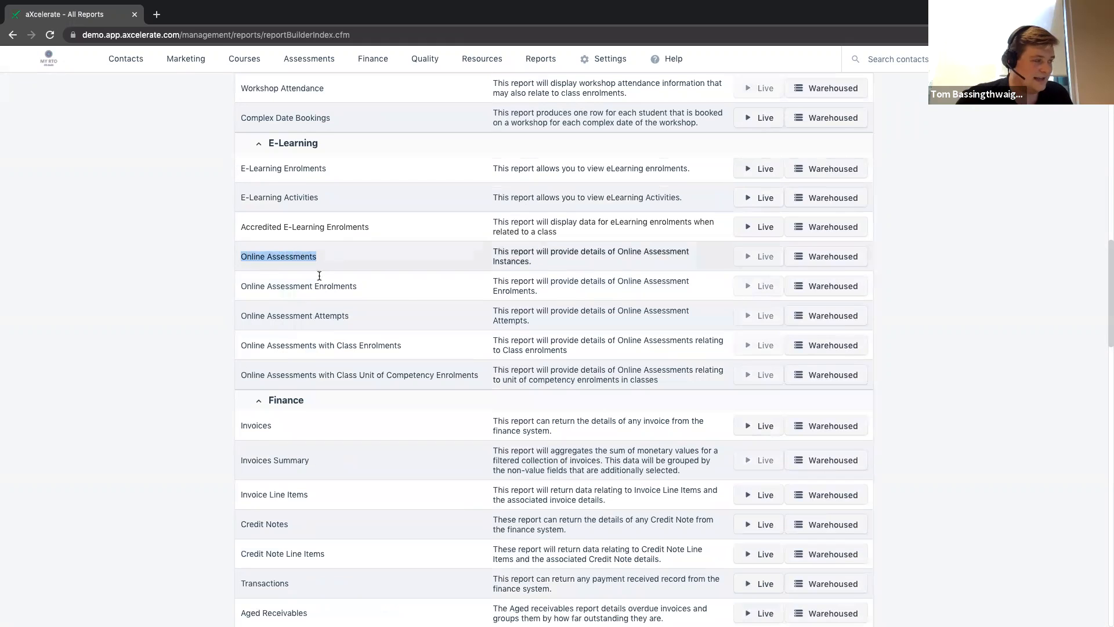
left_click_drag(242, 286, 409, 299)
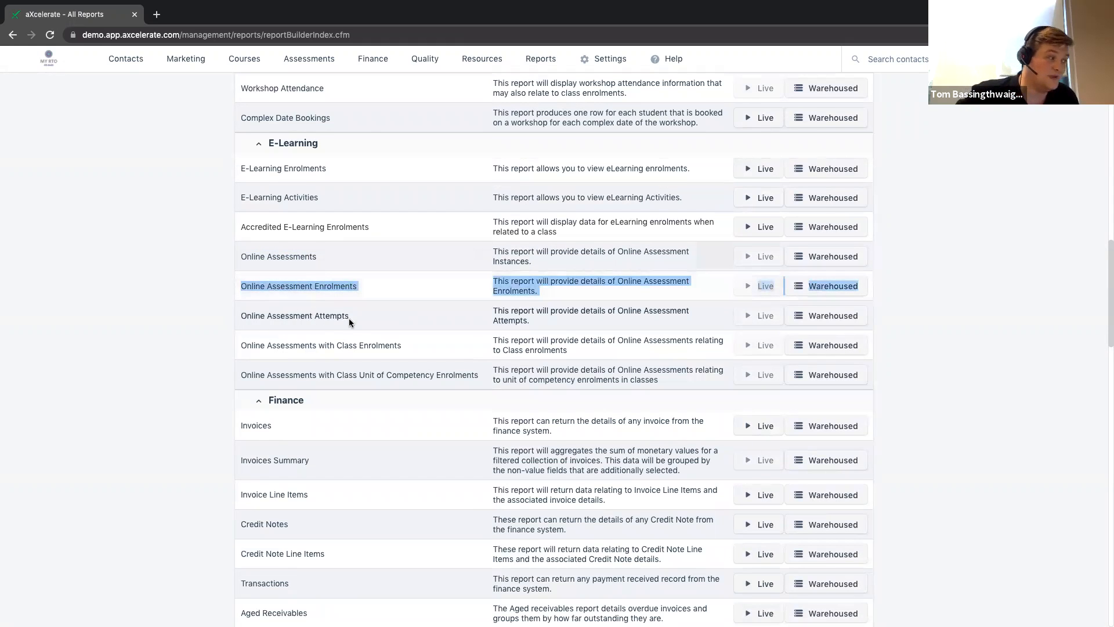
left_click_drag(349, 318, 300, 316)
left_click(110, 293)
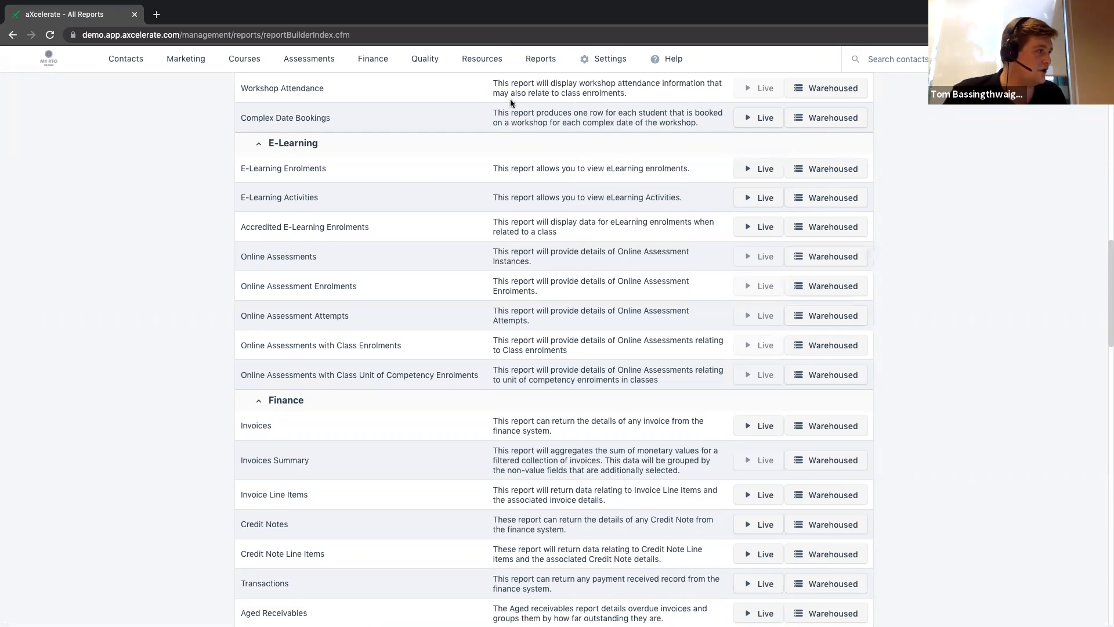
Step: Go to the saved reports and open "Workflow - Overdue assessments by two days" in the report builder
mouse_move(541, 60)
left_click(546, 105)
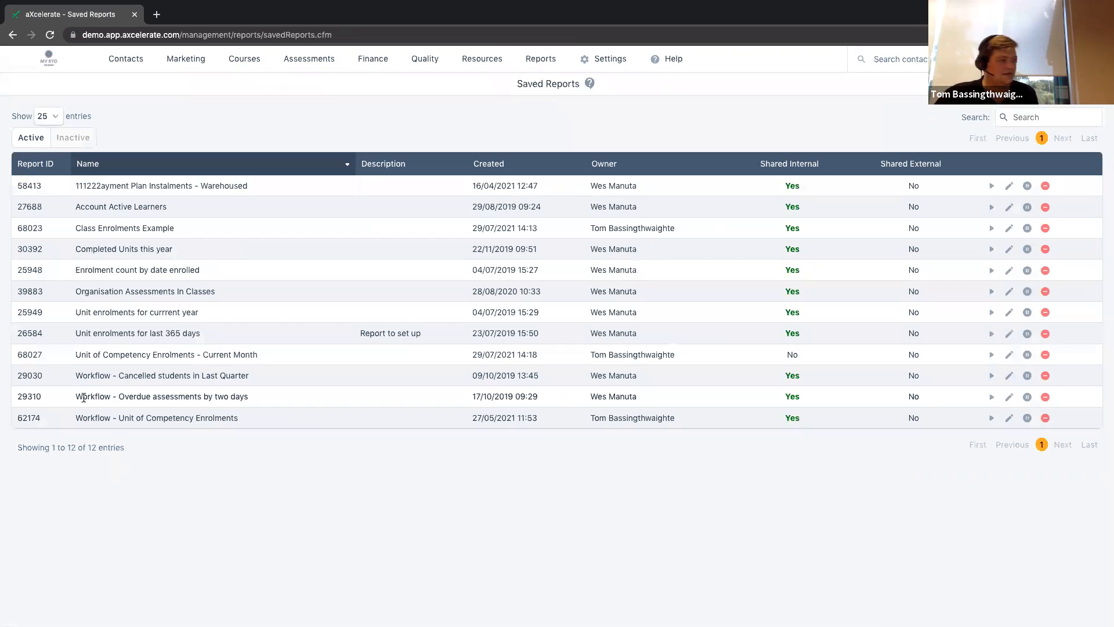
left_click_drag(76, 397, 259, 402)
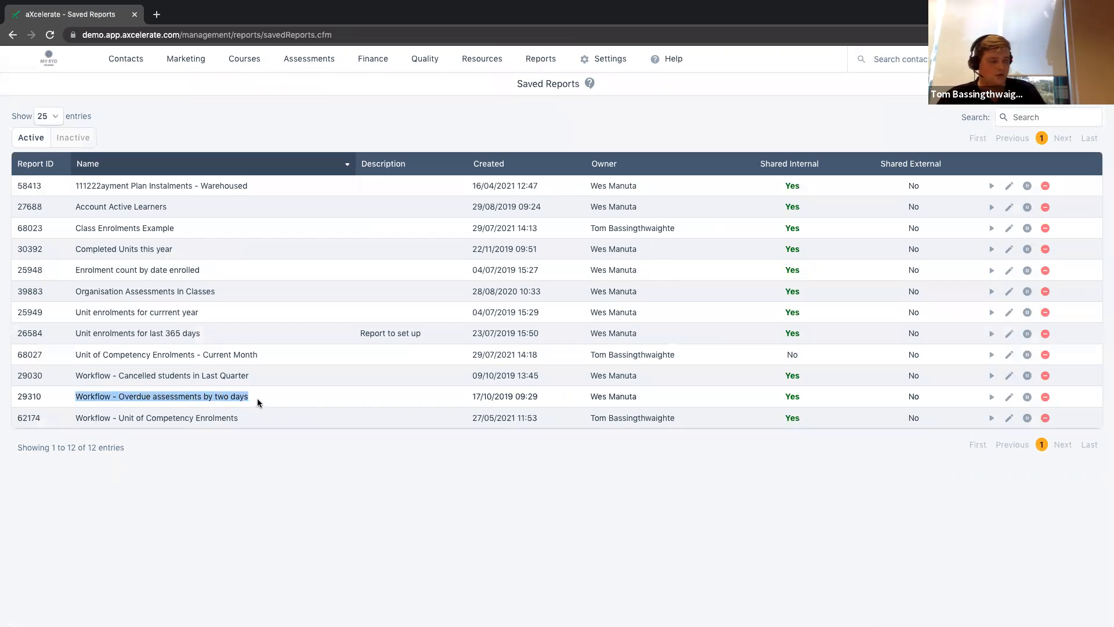
left_click(143, 399)
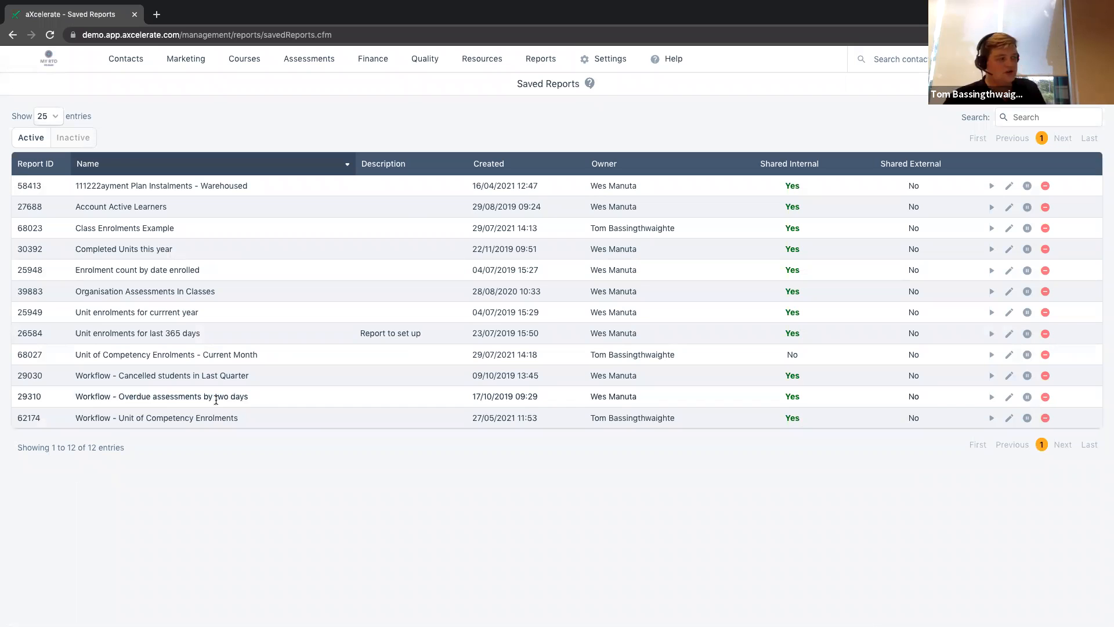
left_click_drag(257, 400, 117, 396)
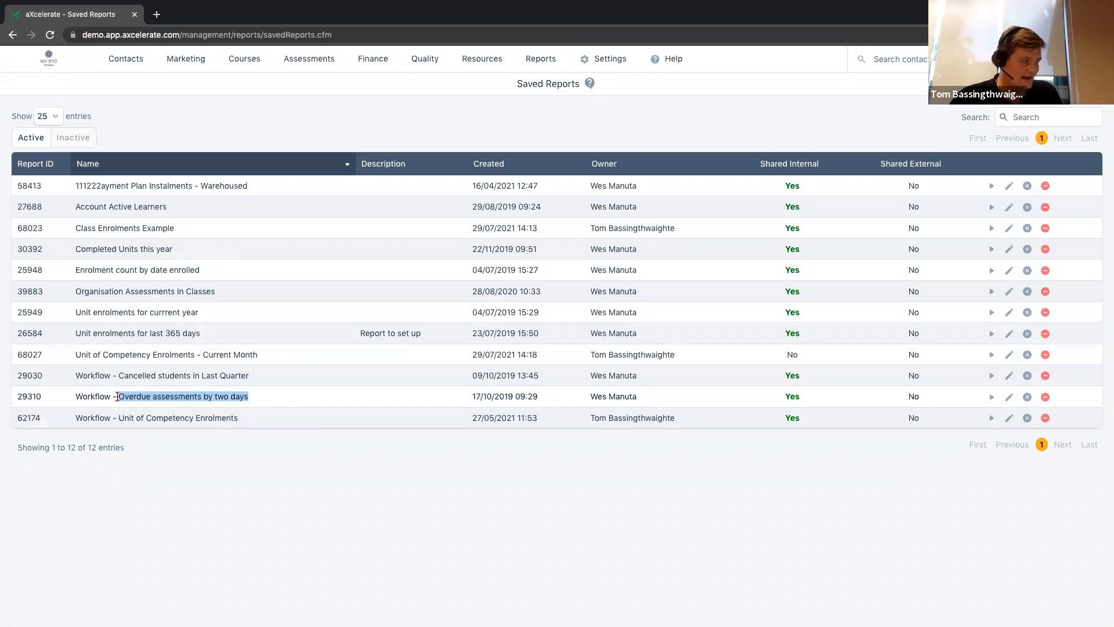
left_click(991, 398)
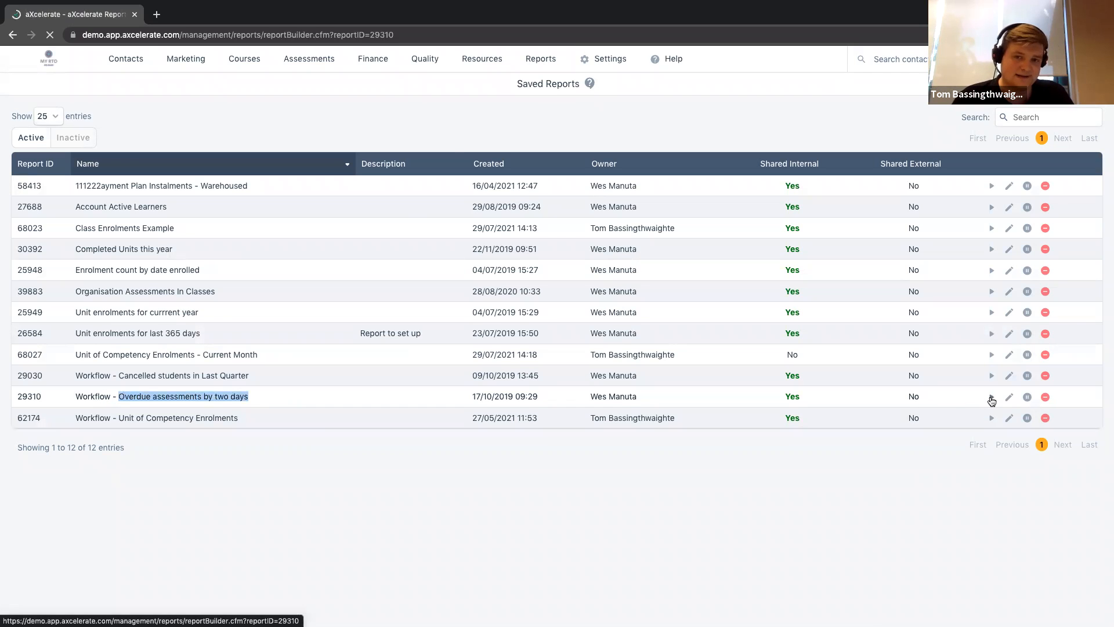
Step: Examine the overdue assessments report's base type and its Enrolment Status and Assessment Due Date filters
left_click_drag(453, 172, 560, 173)
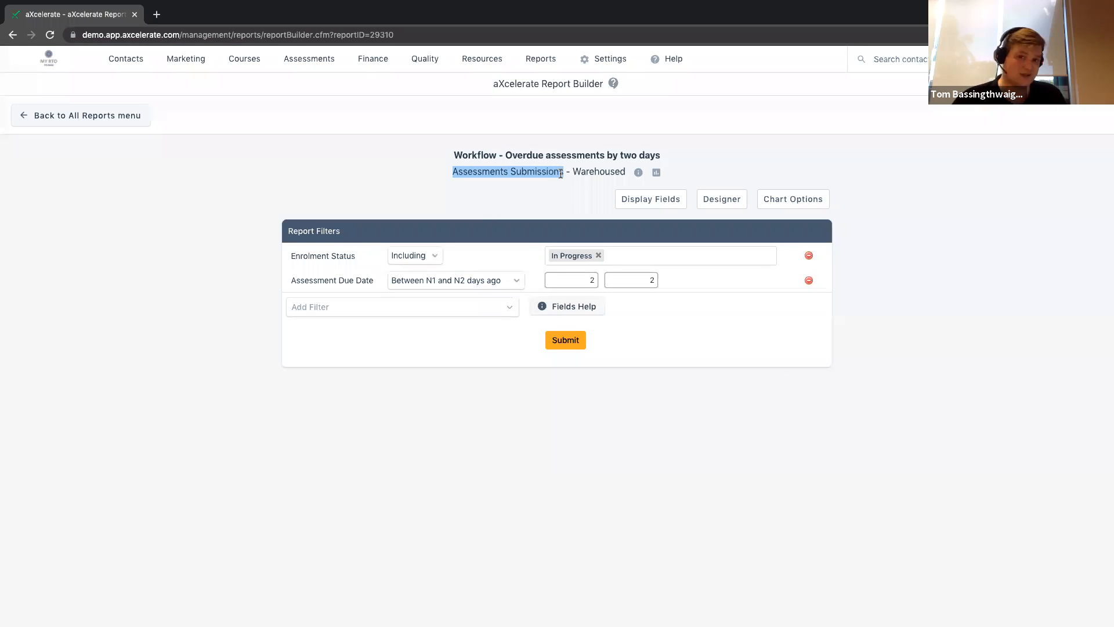
left_click(367, 193)
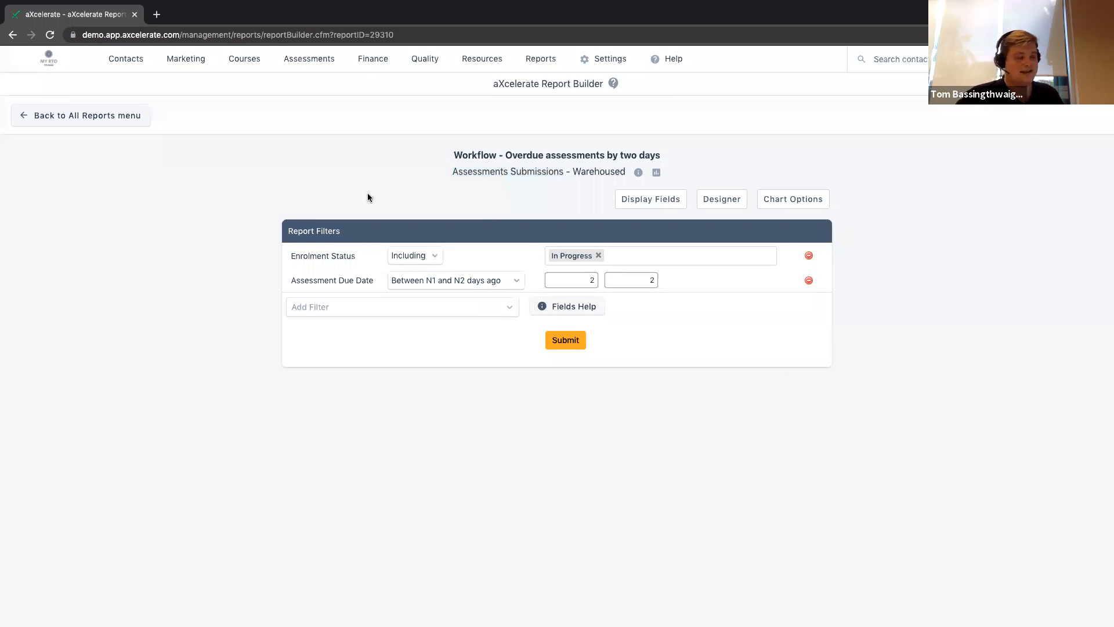
left_click_drag(289, 256, 360, 259)
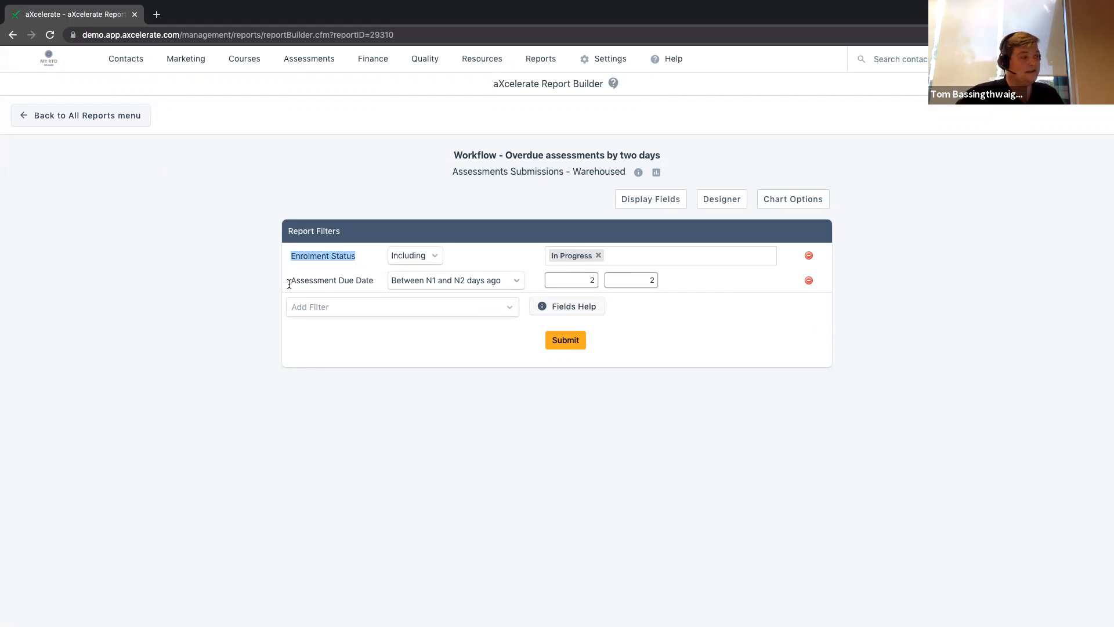
left_click_drag(288, 279, 360, 283)
left_click(573, 280)
left_click(633, 281)
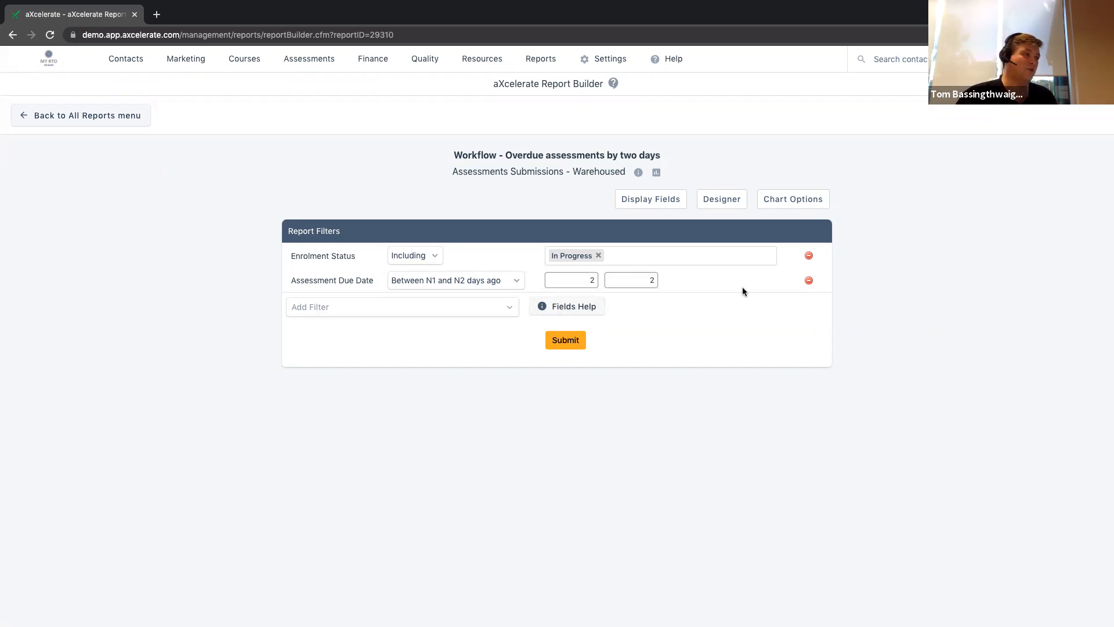
Step: Run the overdue assessments report with its existing filters and return to the report setup
double_click(591, 280)
left_click(562, 341)
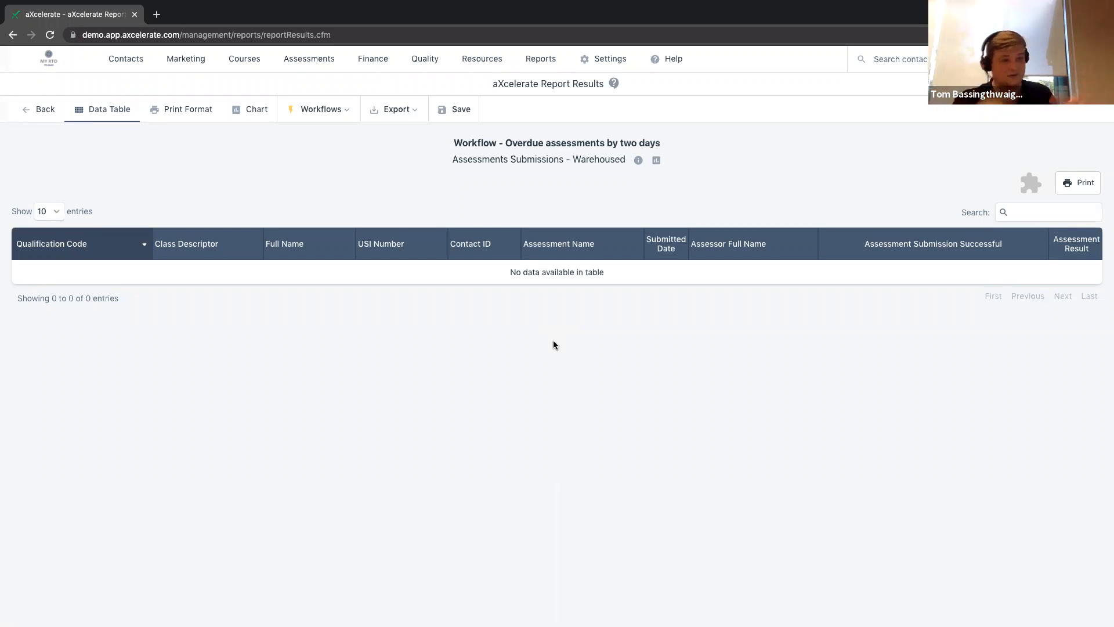
left_click(40, 110)
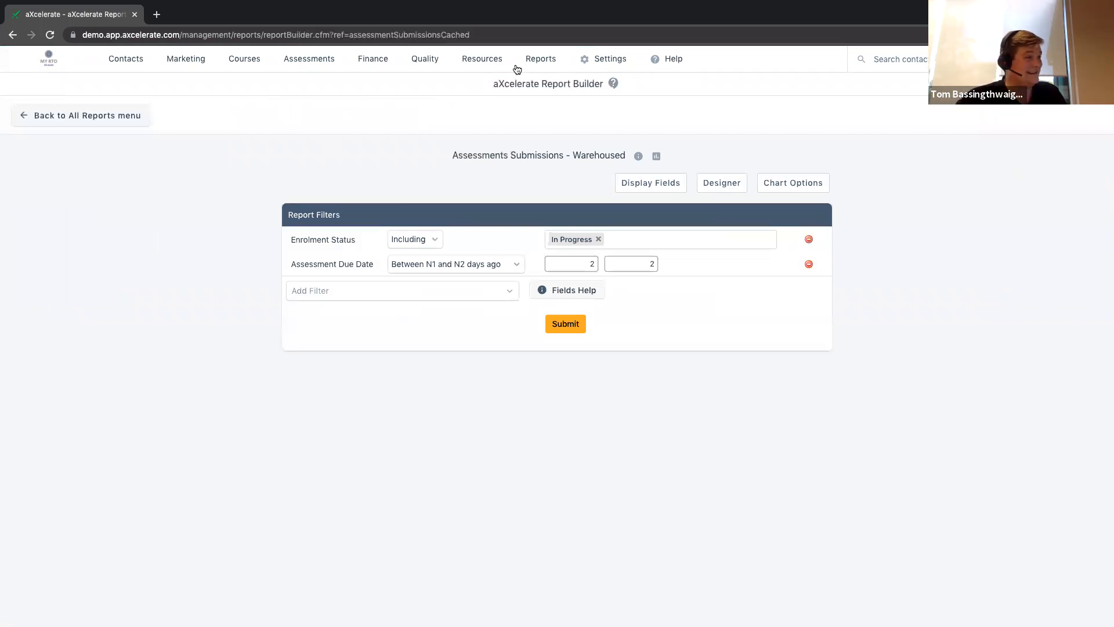
Step: Return to the list of all reports and find the Certificate Register report in the Contacts section
mouse_move(518, 67)
left_click(543, 84)
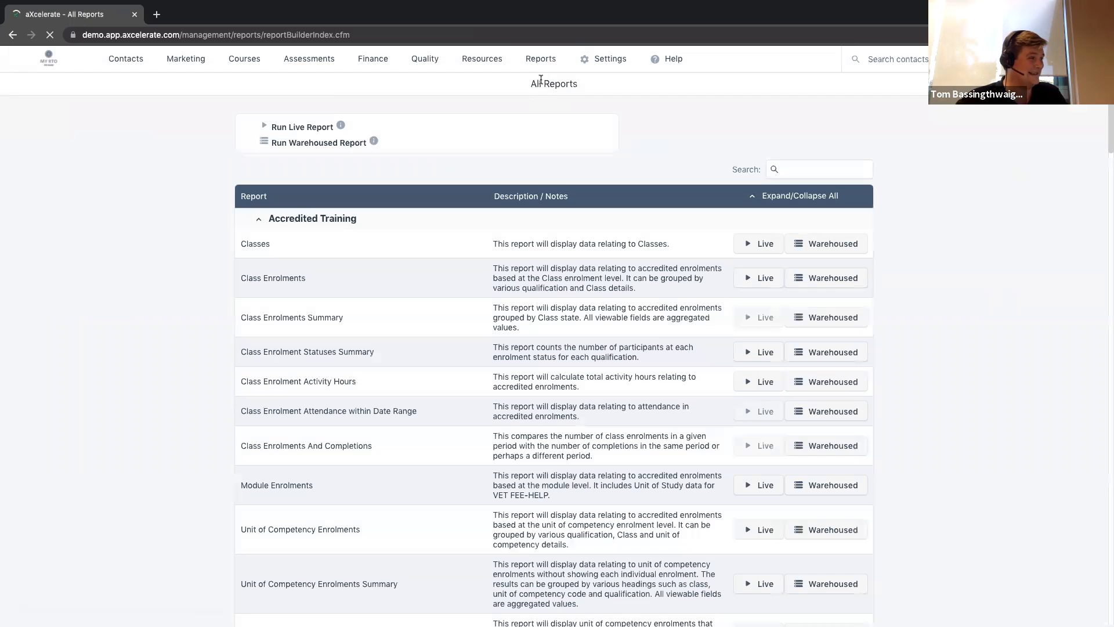
scroll(90, 170, "down", 4)
scroll(94, 169, "down", 6)
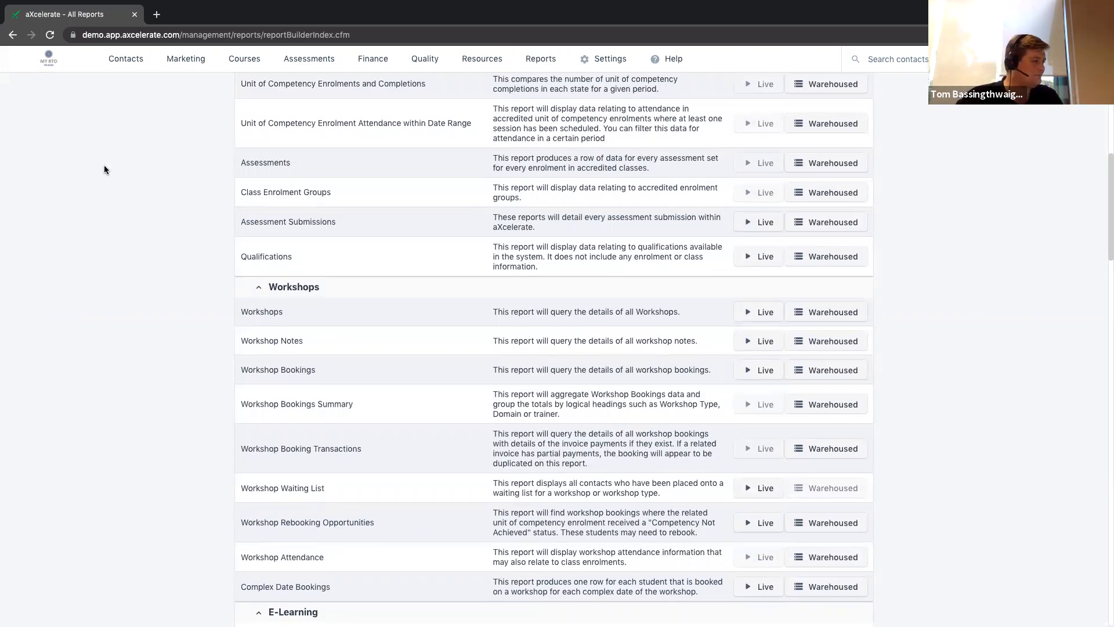
scroll(104, 169, "down", 1)
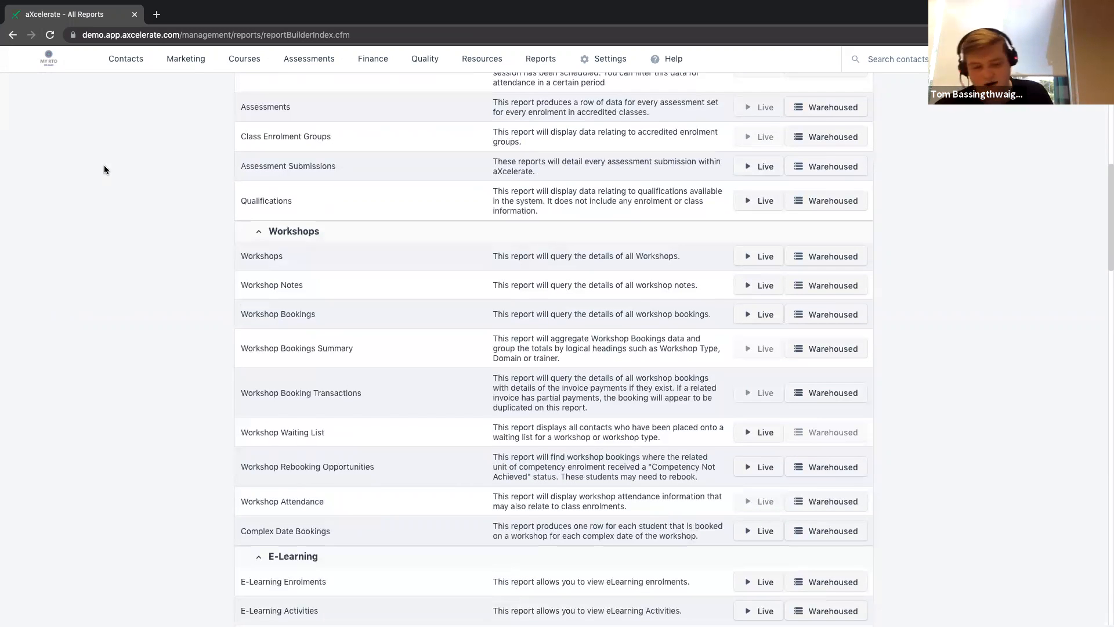
key("super+f")
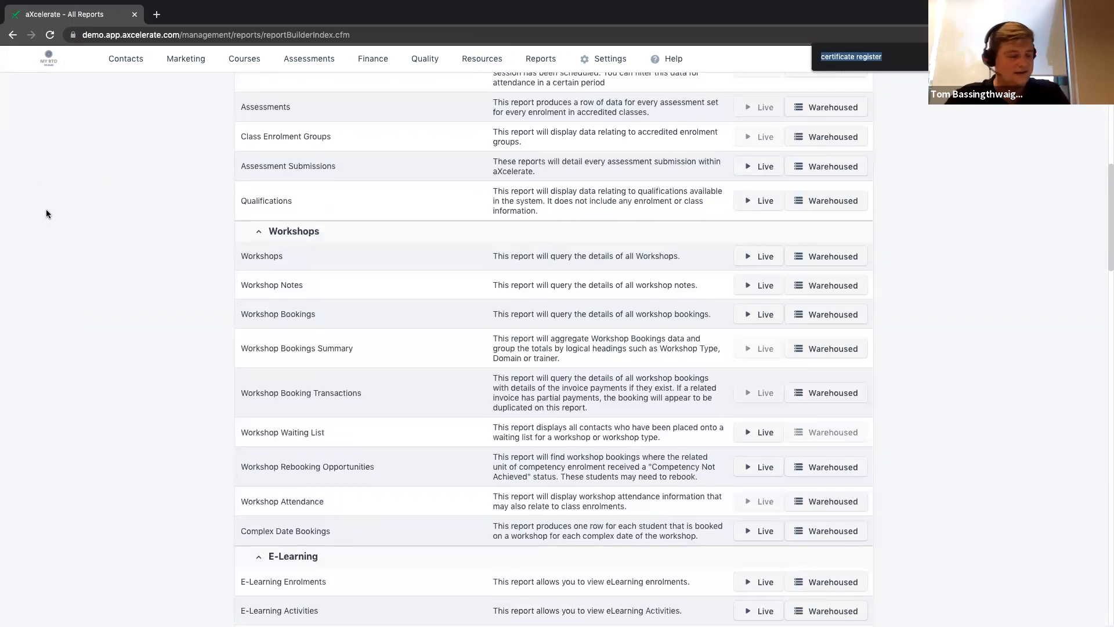
scroll(118, 255, "down", 6)
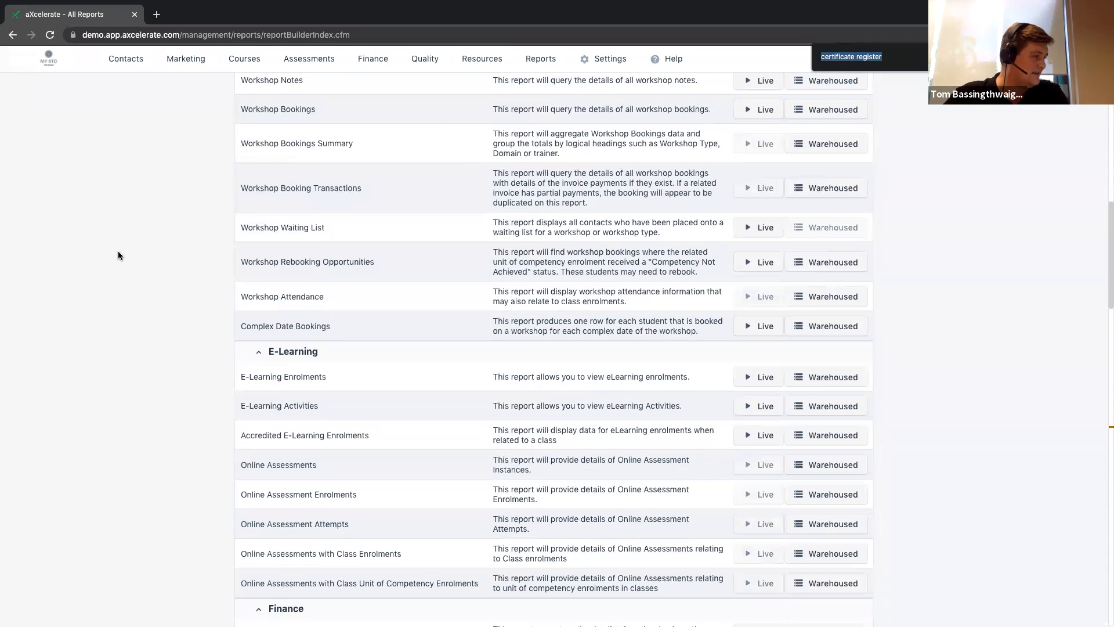
scroll(118, 256, "down", 10)
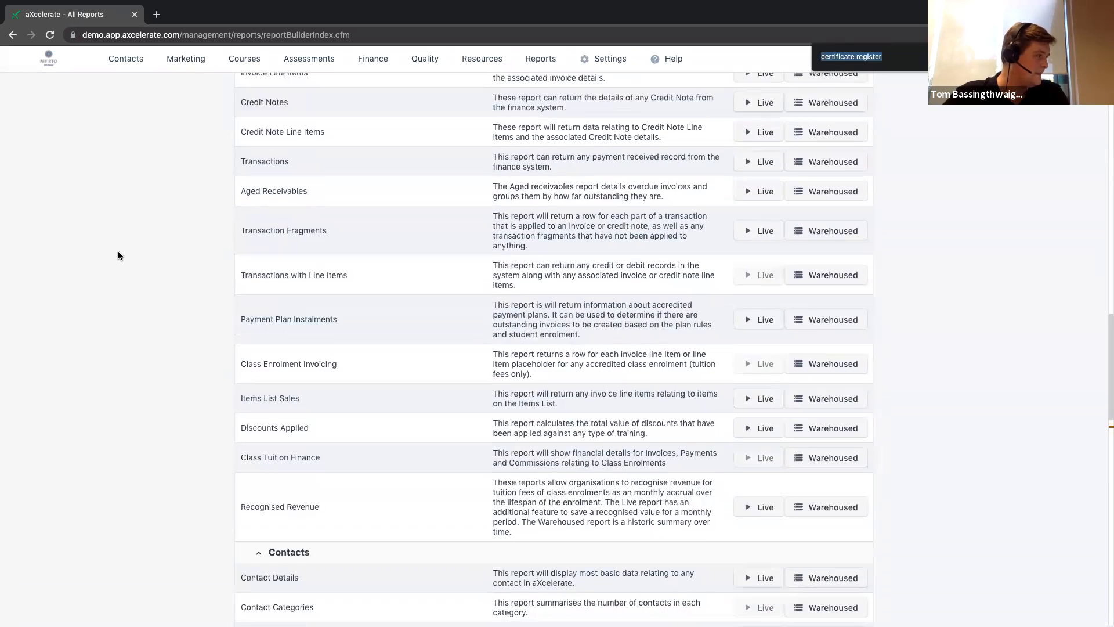
scroll(118, 255, "down", 5)
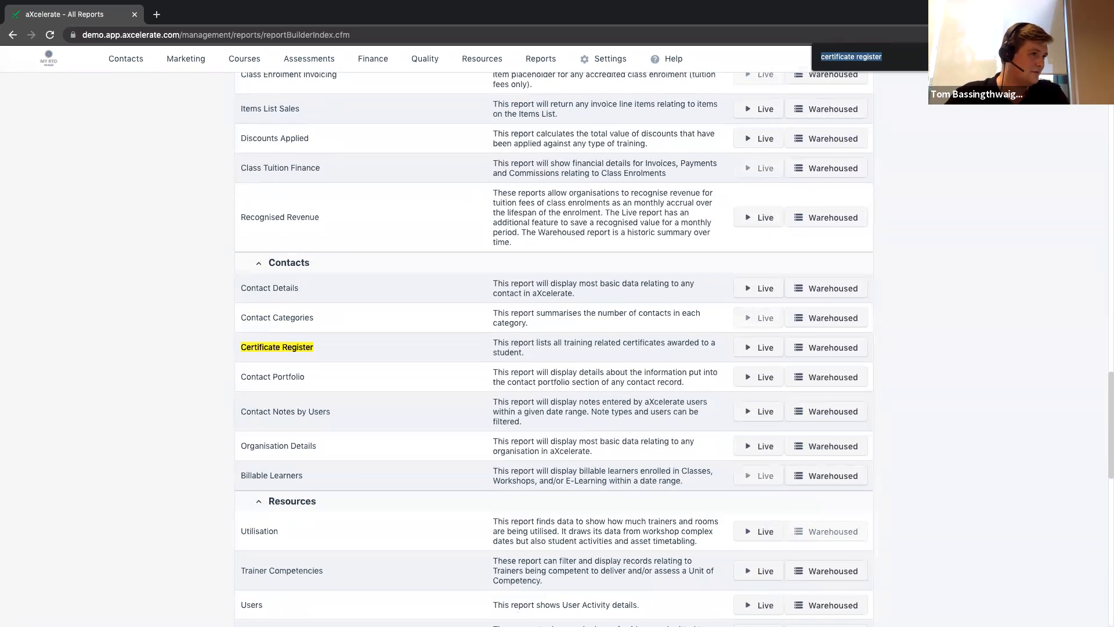
key("Escape")
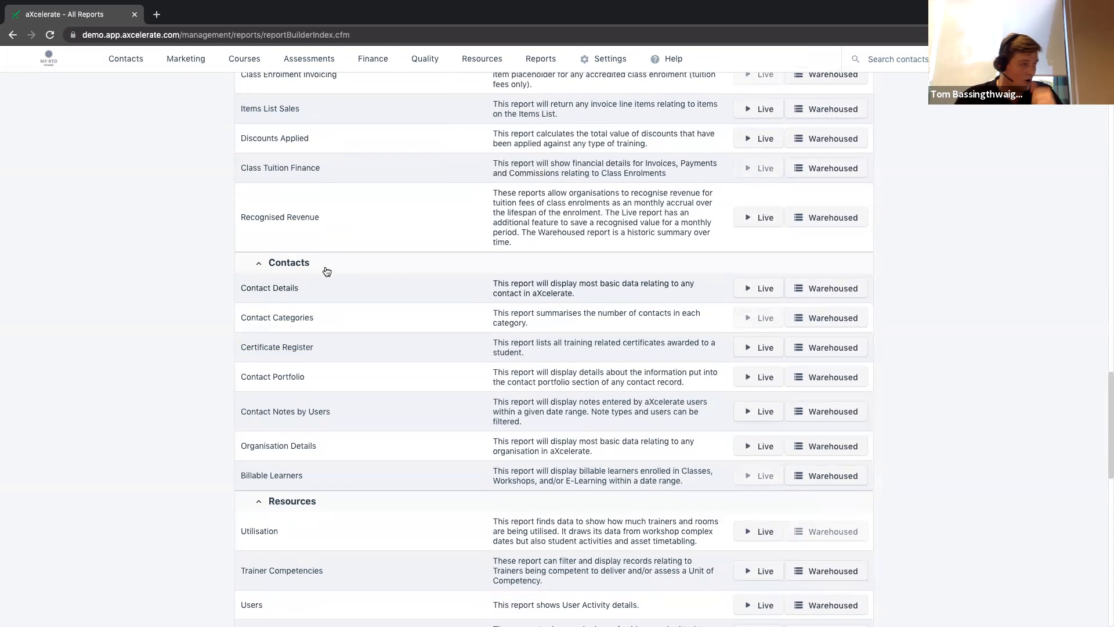
Step: Open the live version of the Certificate Register report from the Contacts section
double_click(246, 265)
left_click(250, 265)
left_click(253, 265)
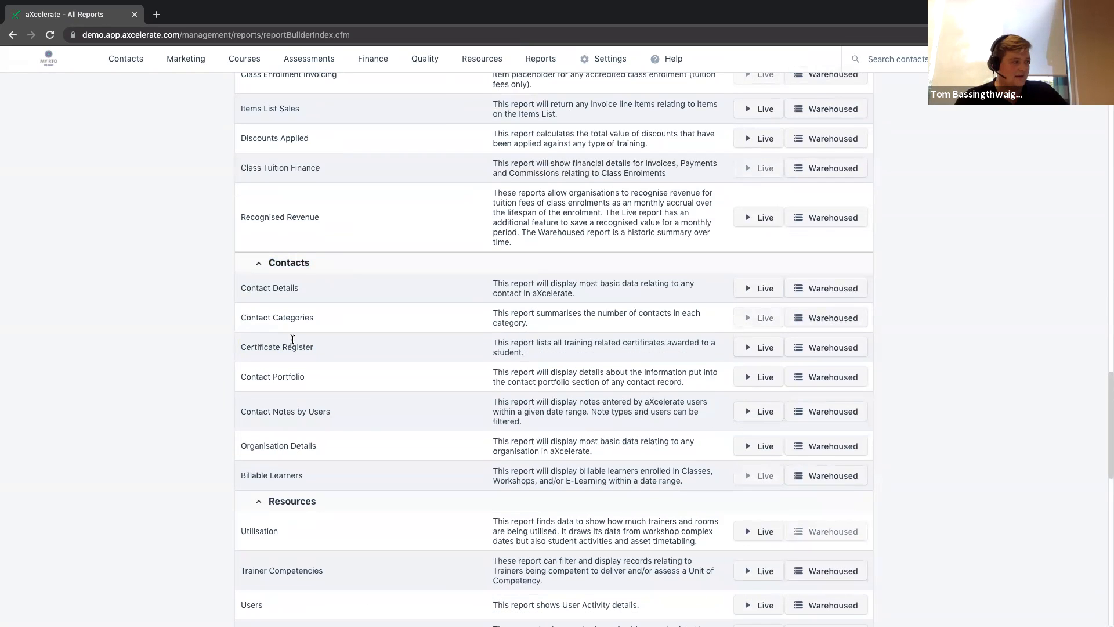
left_click_drag(314, 348, 241, 351)
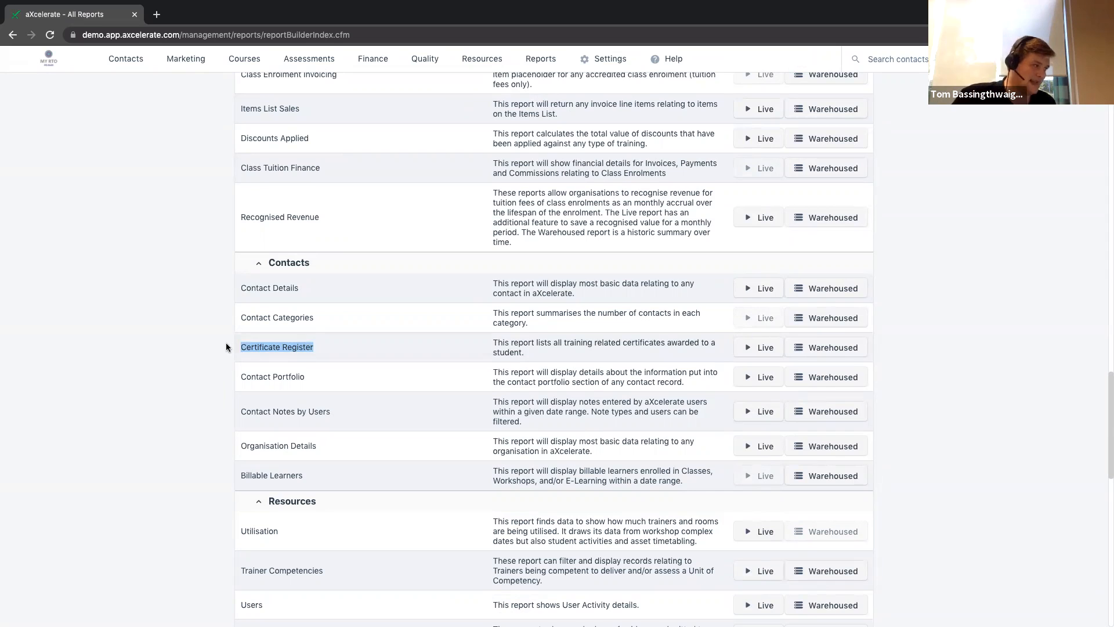
left_click(250, 350)
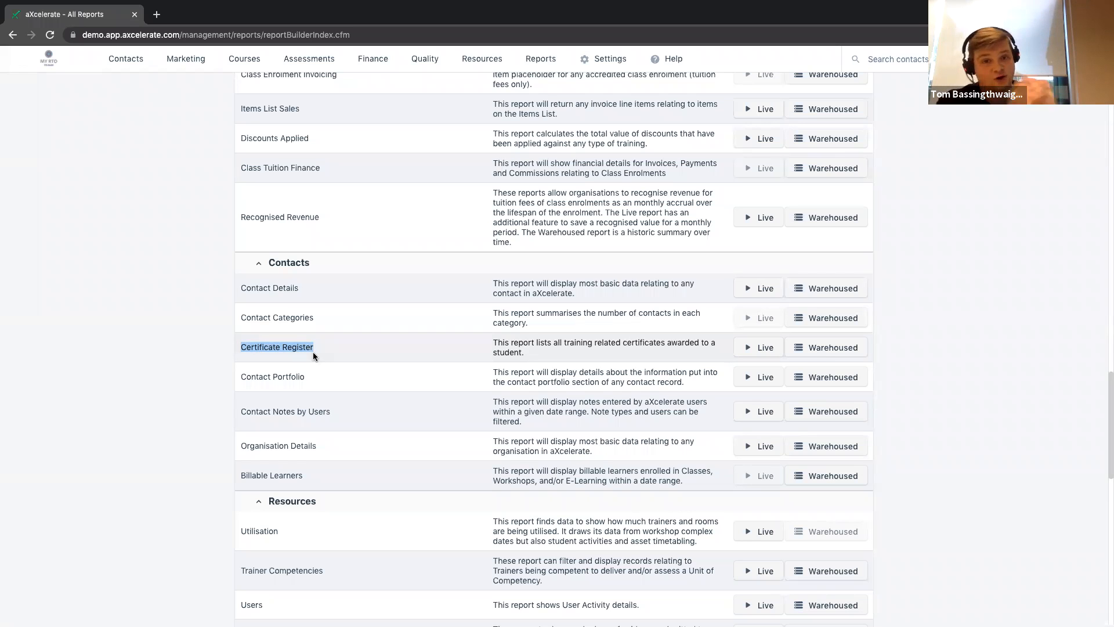
left_click(754, 348)
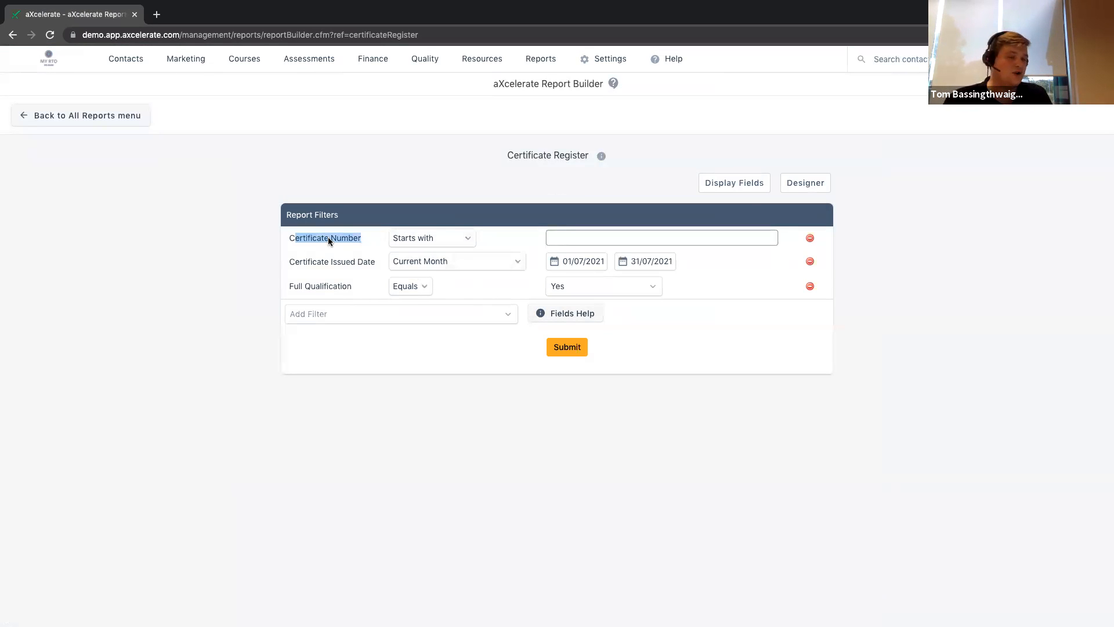
Step: Remove the Certificate Number filter and set the Certificate Issued Date filter to Current Year
left_click(604, 232)
left_click(810, 239)
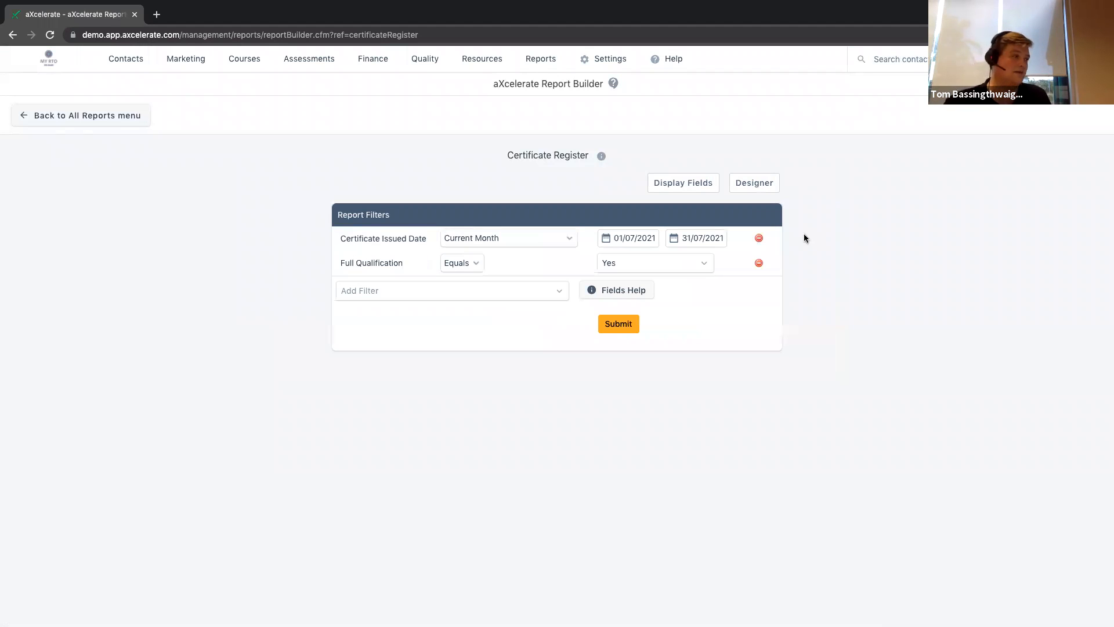
left_click(522, 239)
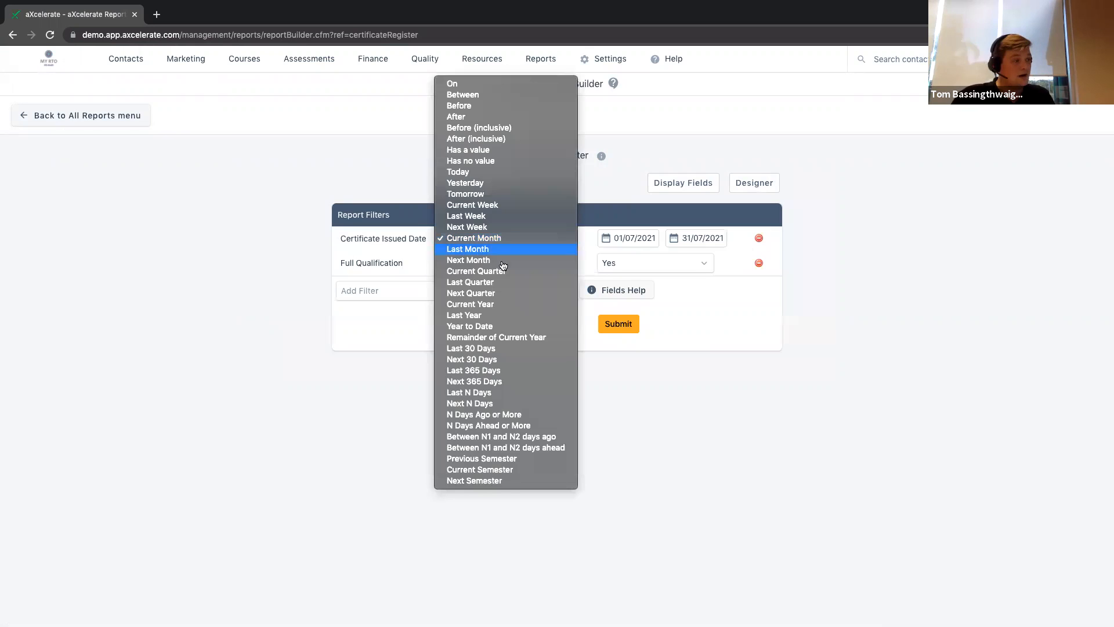
left_click(491, 304)
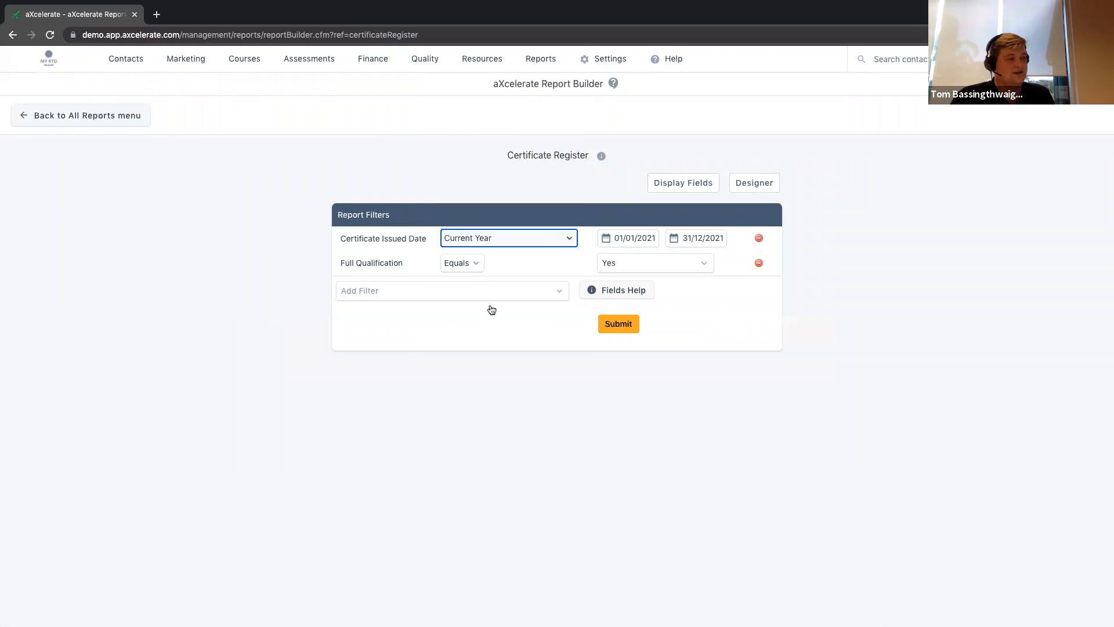
Step: Run the Certificate Register report, keeping the Full Qualification filter at Equals Yes
left_click_drag(339, 264, 401, 264)
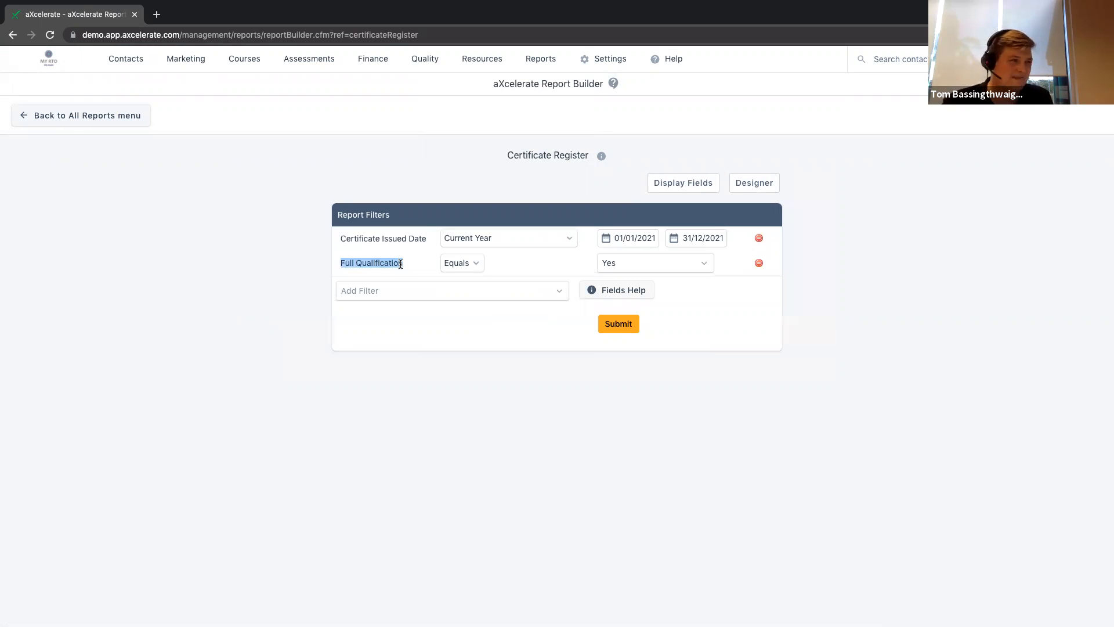
left_click(545, 341)
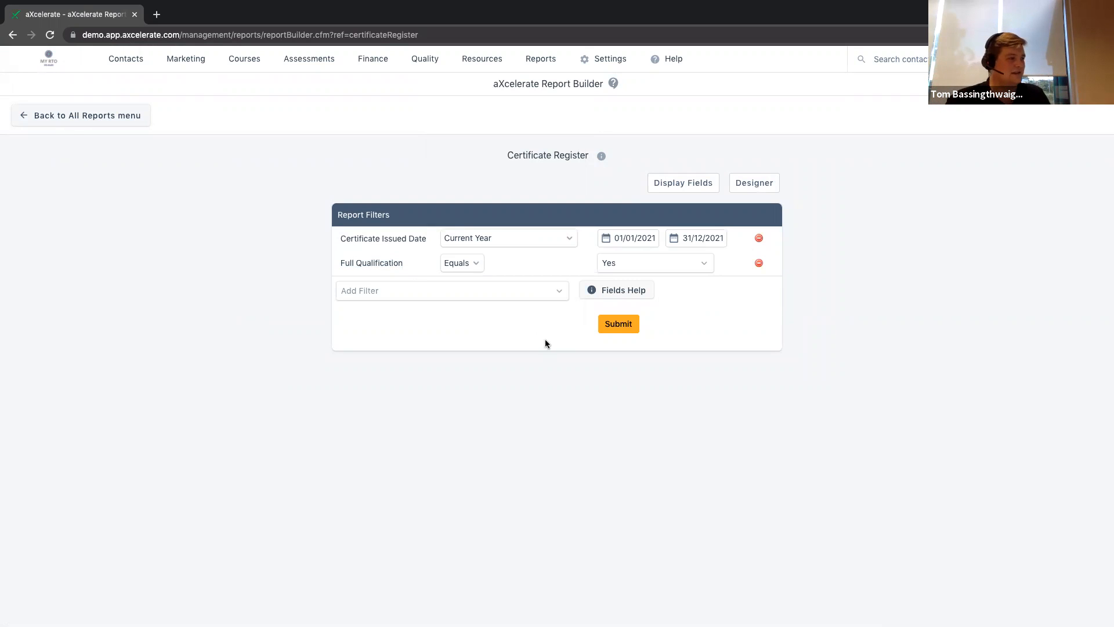
left_click(607, 328)
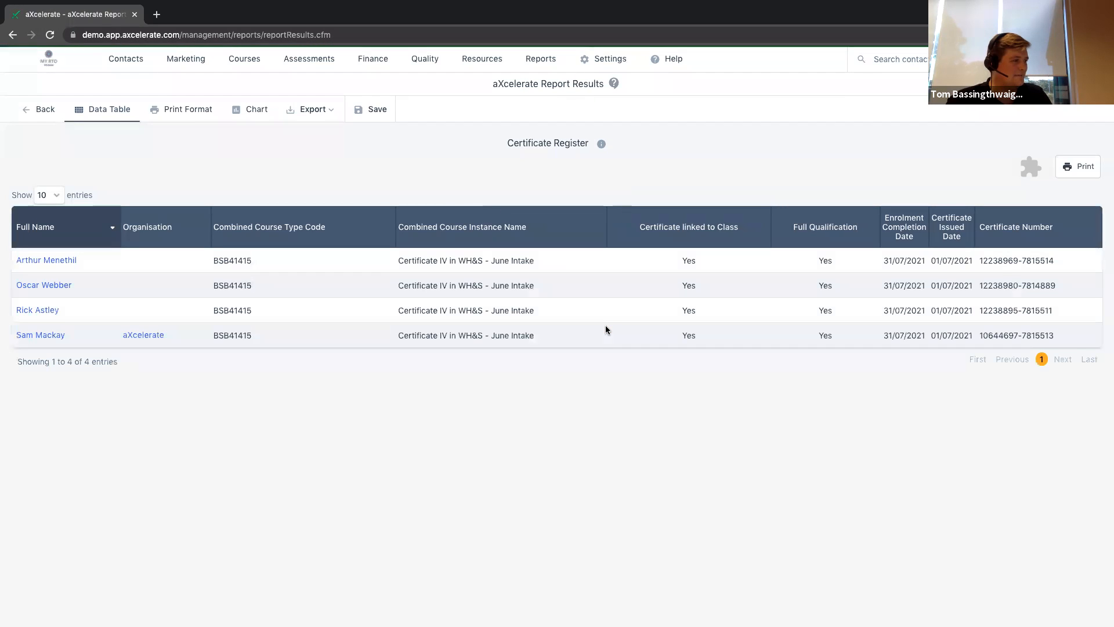
Step: Examine the Certificate Register results, covering student names, course details, full qualification, completion and issue dates, and certificate numbers
left_click_drag(66, 340, 17, 263)
left_click(187, 424)
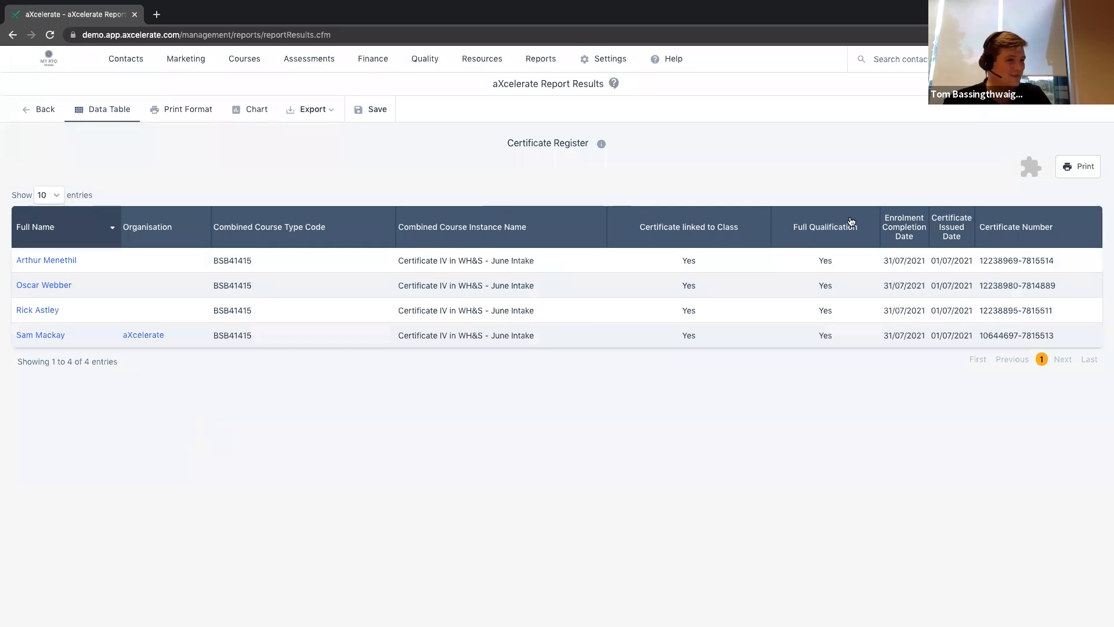
left_click_drag(982, 260, 1049, 261)
left_click_drag(914, 259, 954, 259)
left_click(766, 439)
double_click(831, 261)
left_click(681, 370)
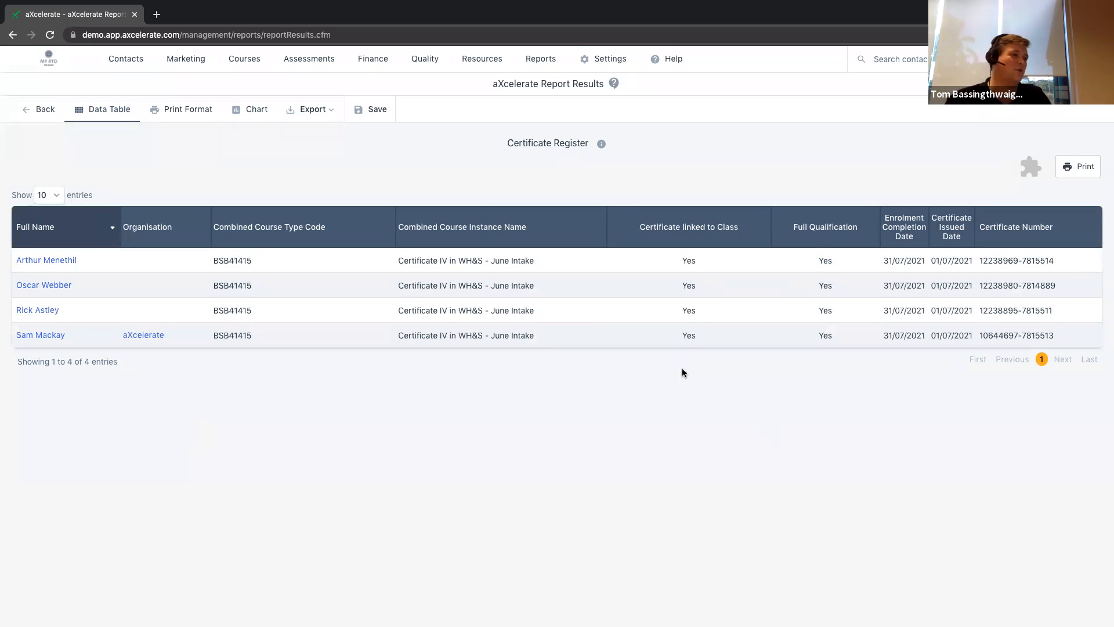
triple_click(389, 270)
left_click(213, 264)
double_click(212, 264)
left_click_drag(81, 269, 17, 263)
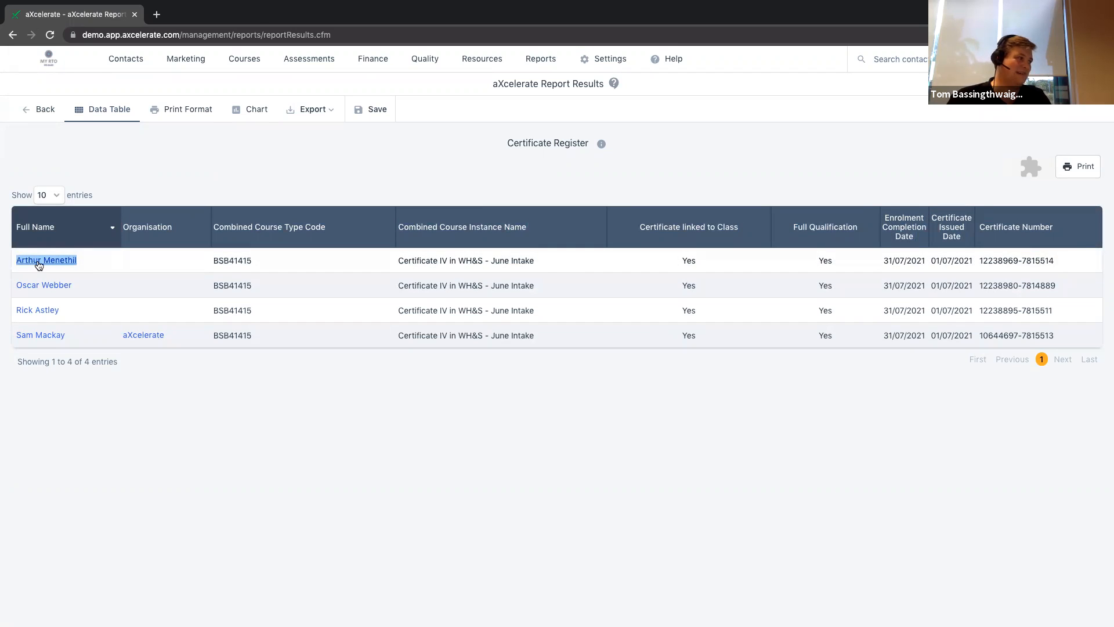
Step: Open the first listed student's contact record, view the certificate issued for the June Intake qualification, and close the record
left_click(39, 265)
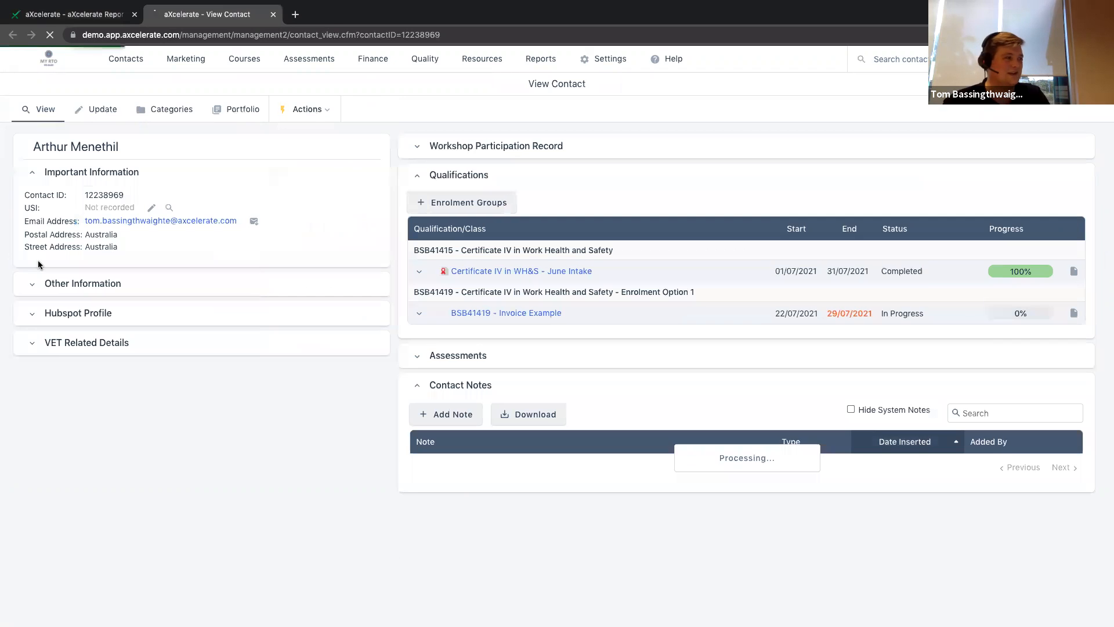
left_click(445, 272)
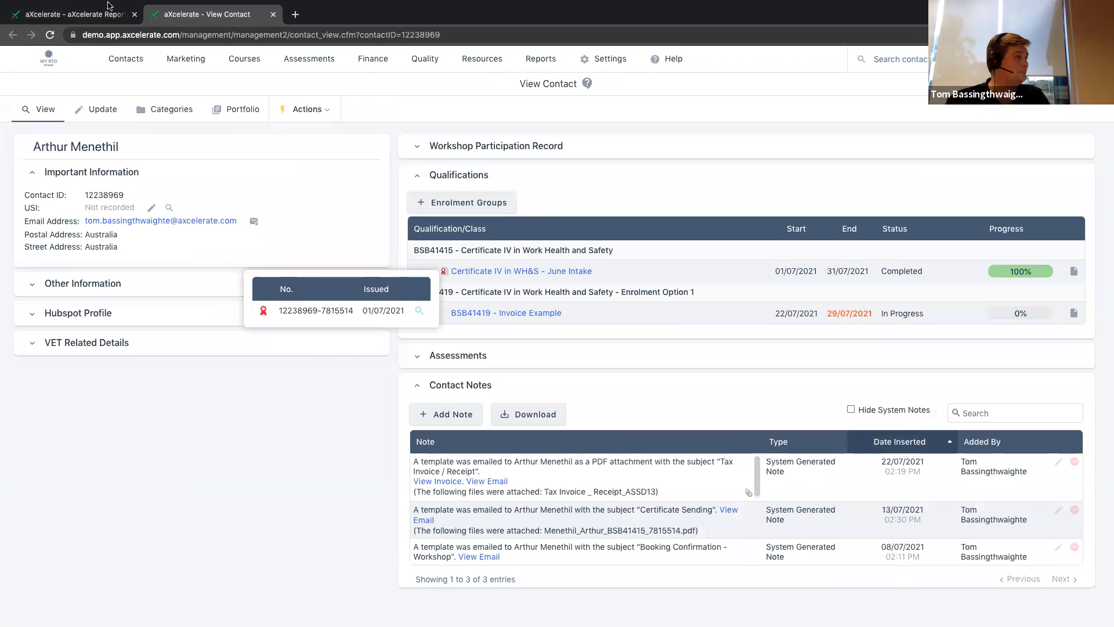
left_click(273, 14)
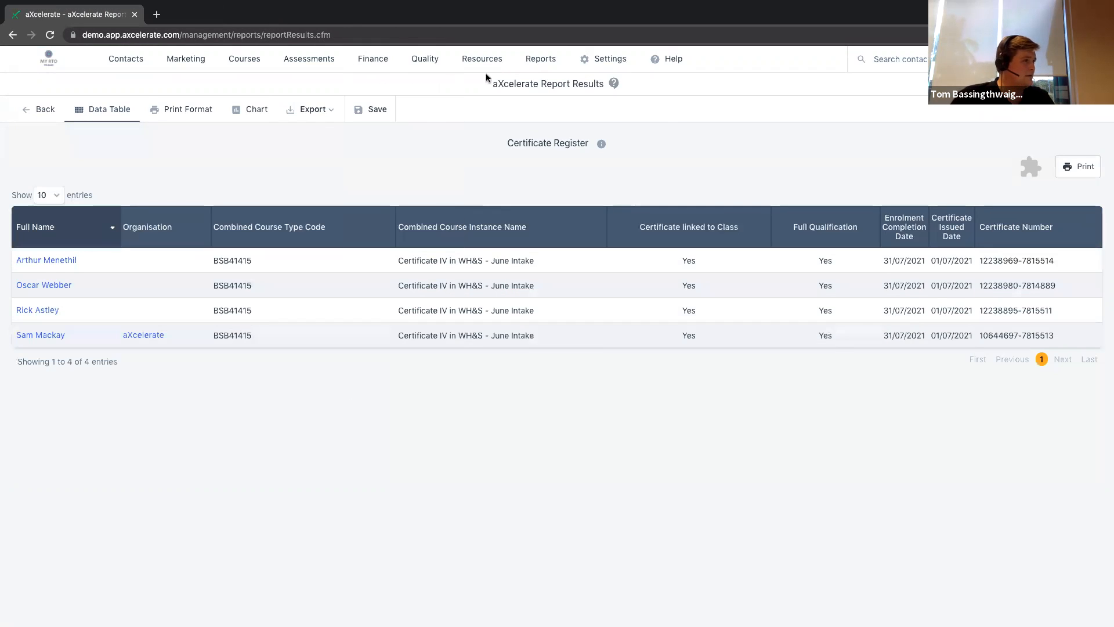
Step: Leave the certificate results for the list of all reports and open the saved reports
mouse_move(539, 61)
left_click(555, 86)
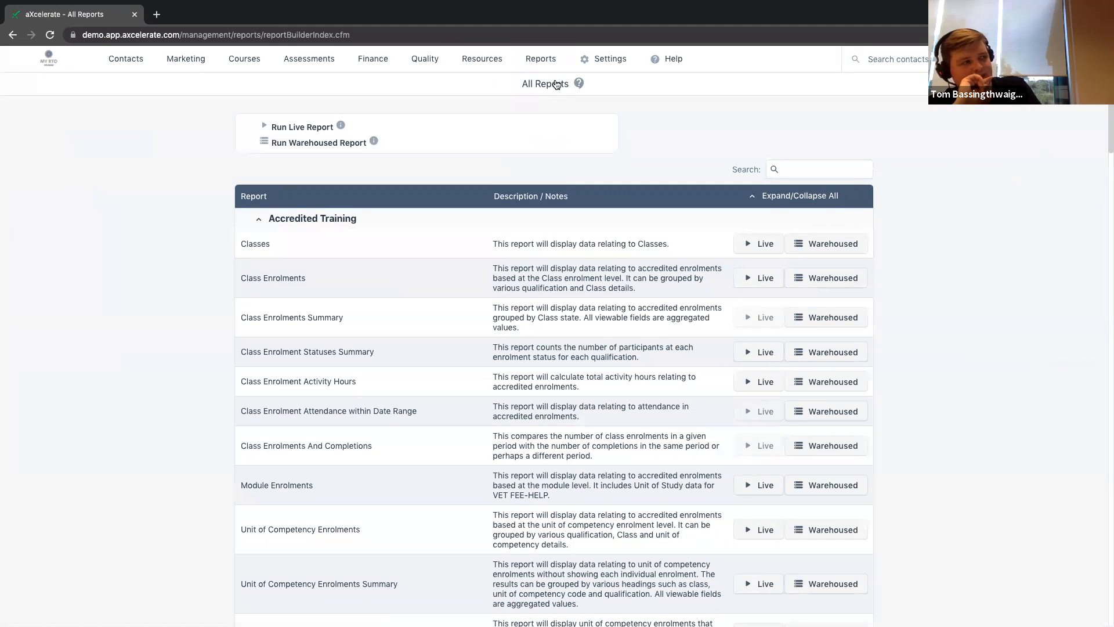
mouse_move(548, 68)
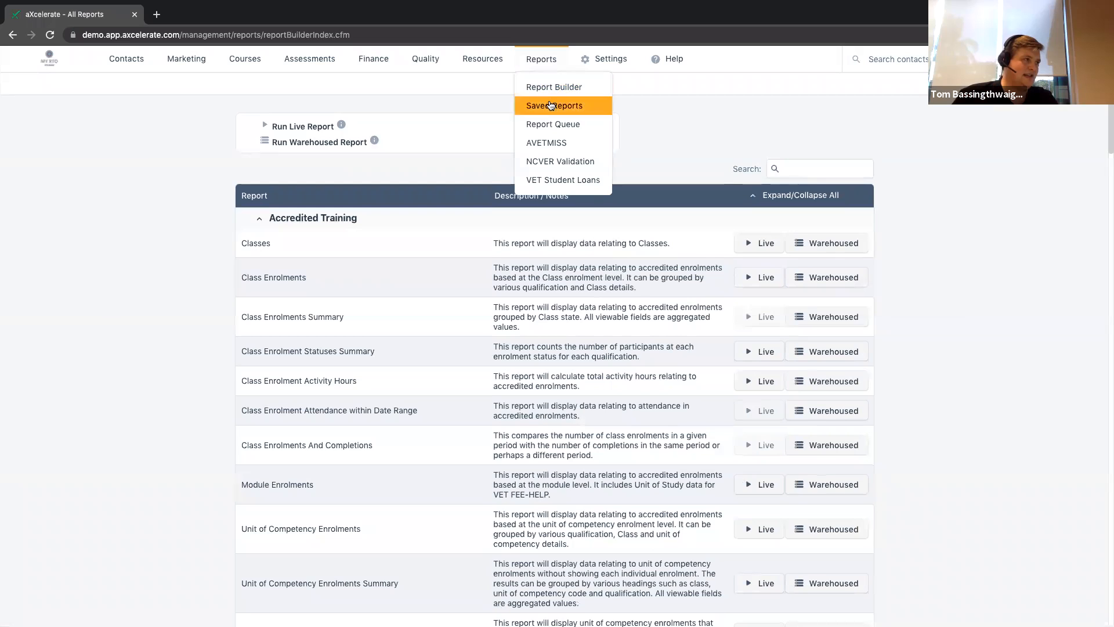
left_click(551, 106)
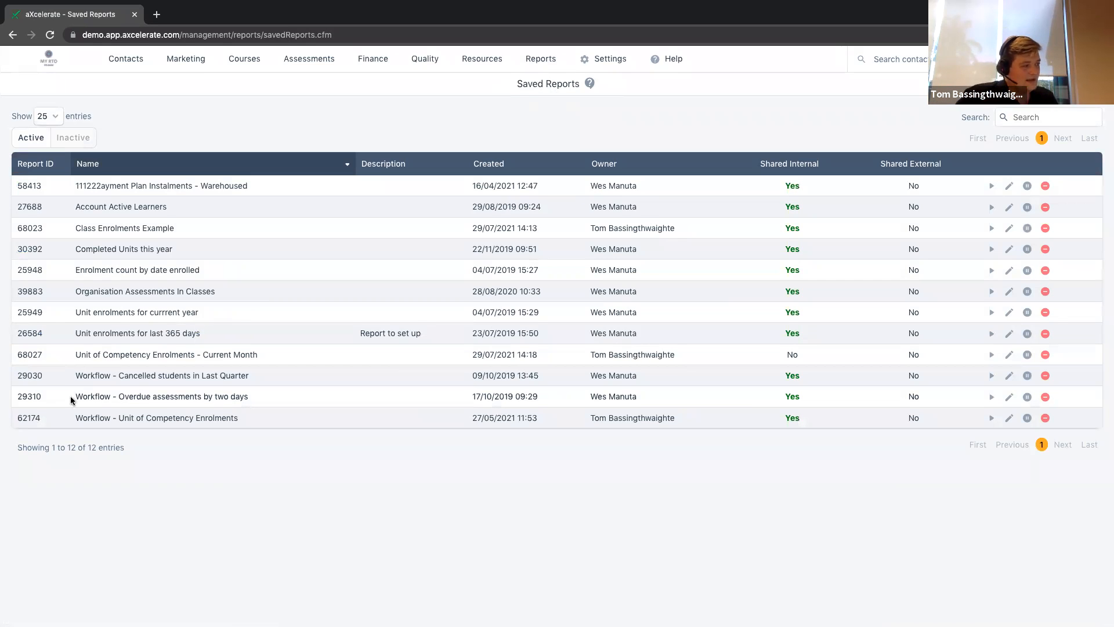
Step: Open the saved report "Workflow - Overdue assessments by two days" and run it with its existing filters
triple_click(185, 403)
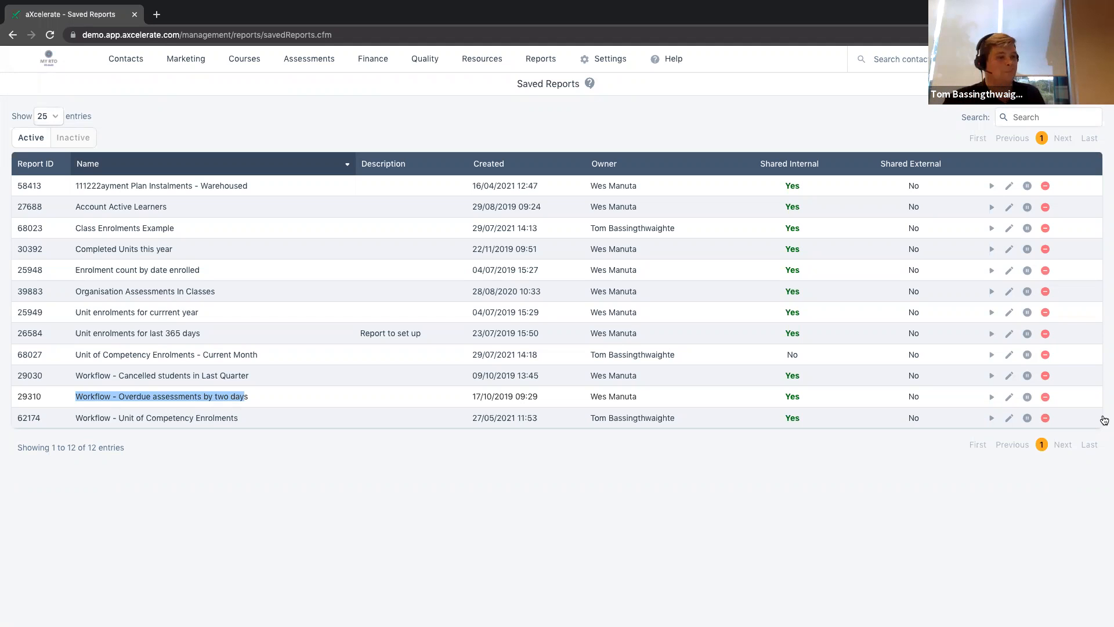
left_click(992, 397)
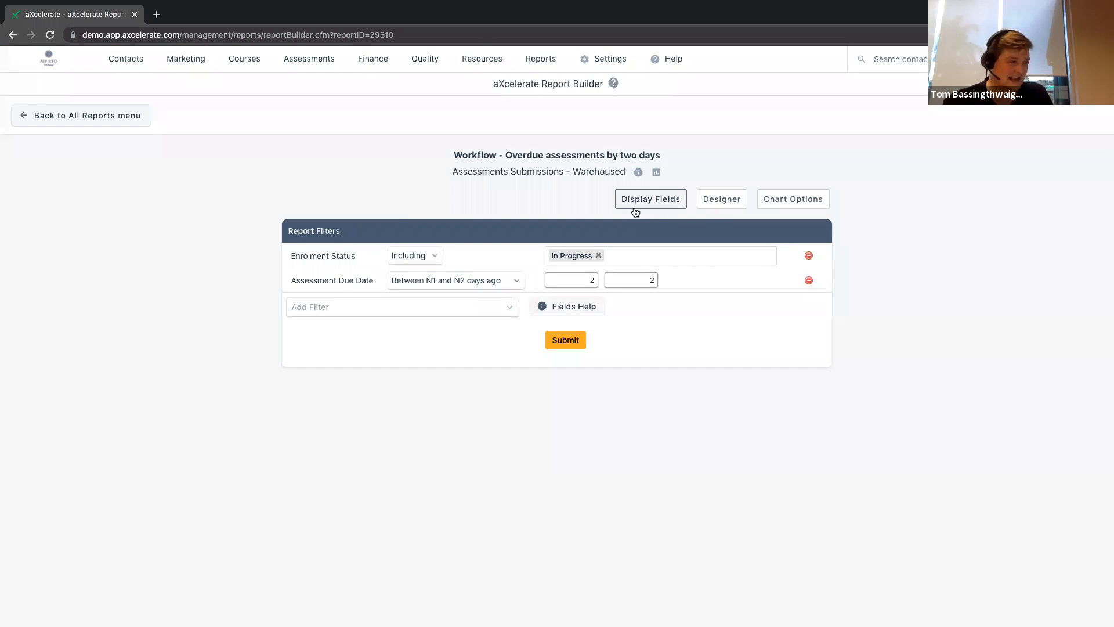
left_click(561, 339)
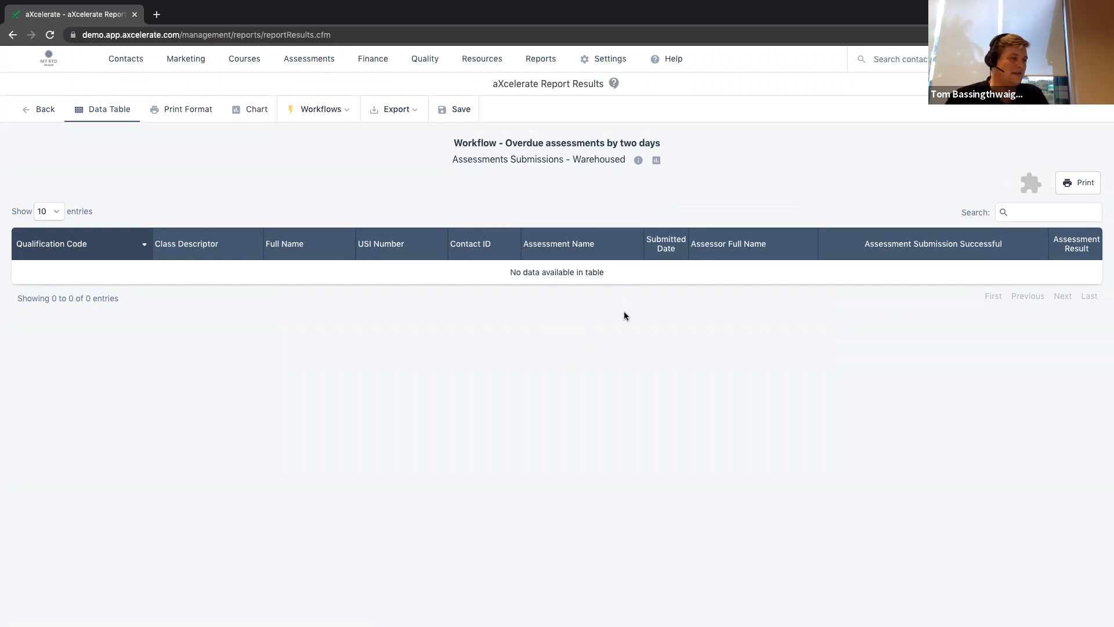
Step: Check the base report type and columns in the overdue assessments results, and return to the report setup
left_click_drag(614, 281, 485, 269)
left_click(486, 270)
left_click_drag(457, 174, 561, 161)
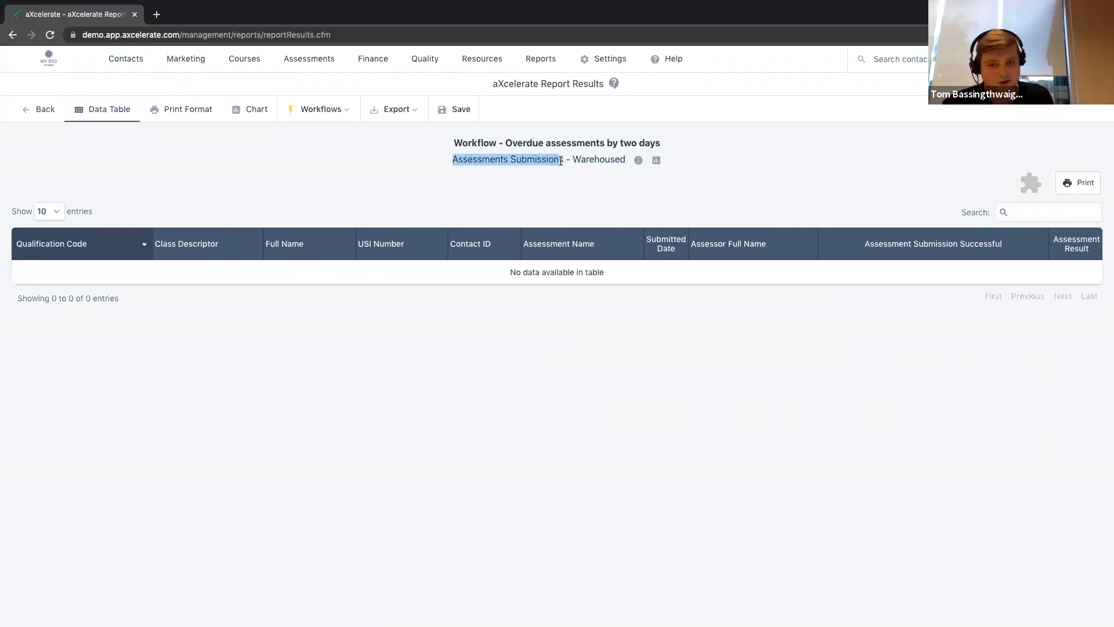
left_click(500, 192)
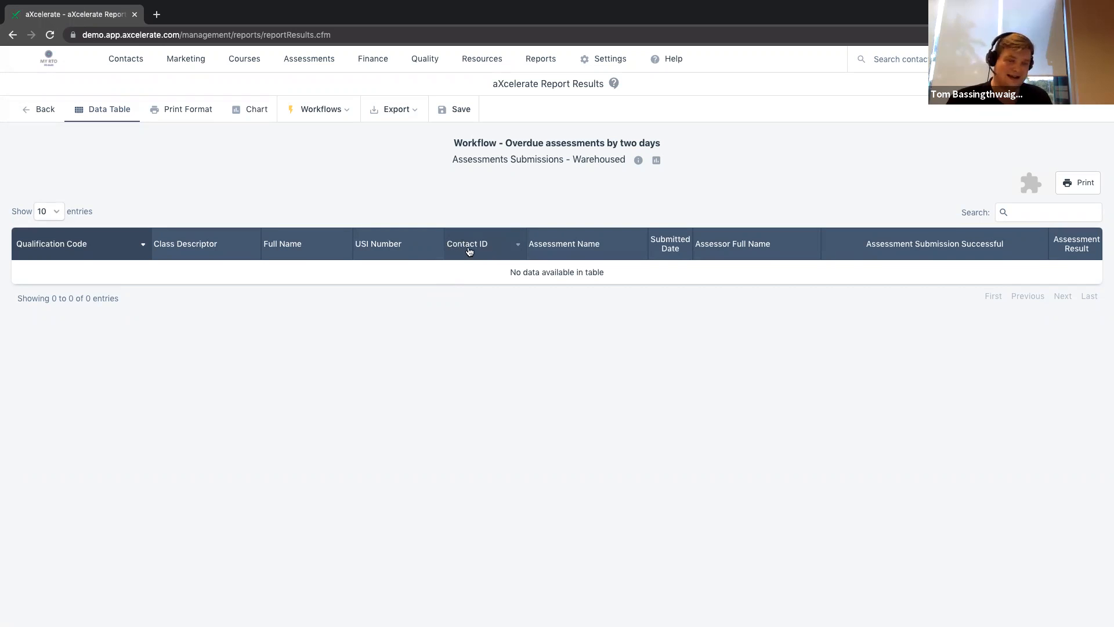
left_click(44, 112)
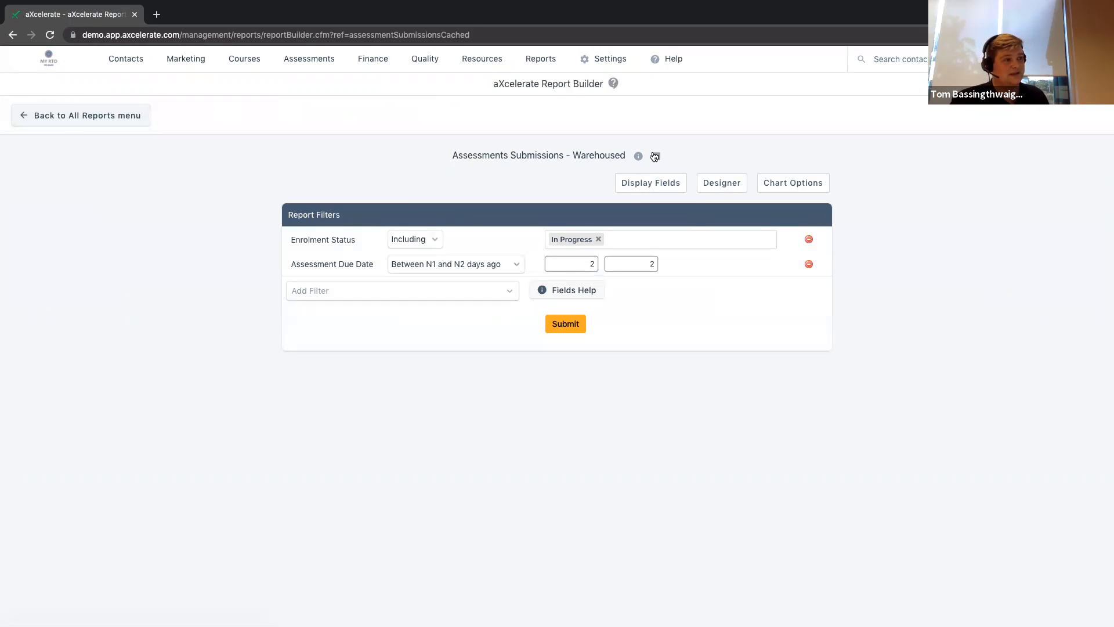
Step: Search the report's available display fields for "contact ID" and close the field selection without changes
left_click(634, 183)
left_click(394, 282)
type("contact ID")
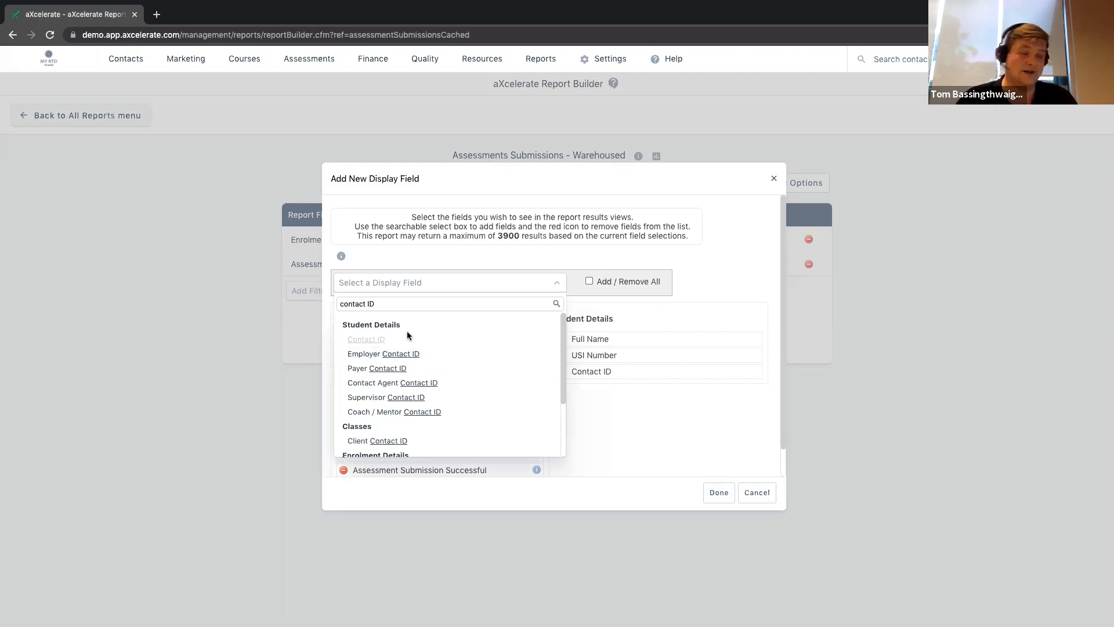
left_click(757, 490)
Step: Switch from the browser to the presentation showing the "Today's Topics" slide
mouse_move(313, 53)
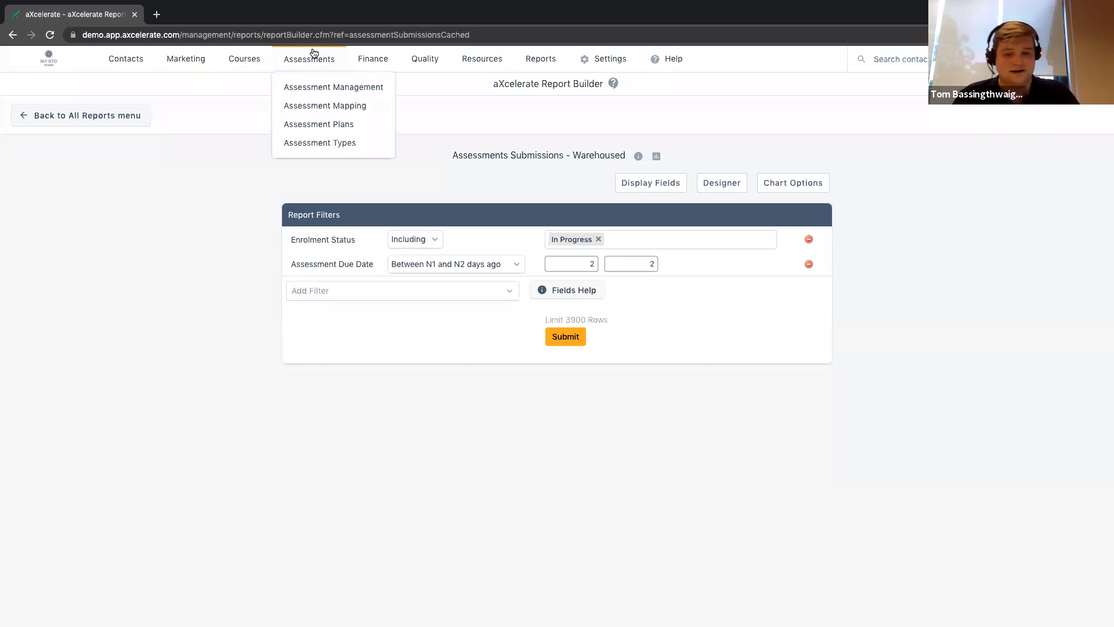
key("ctrl+Up")
left_click(492, 44)
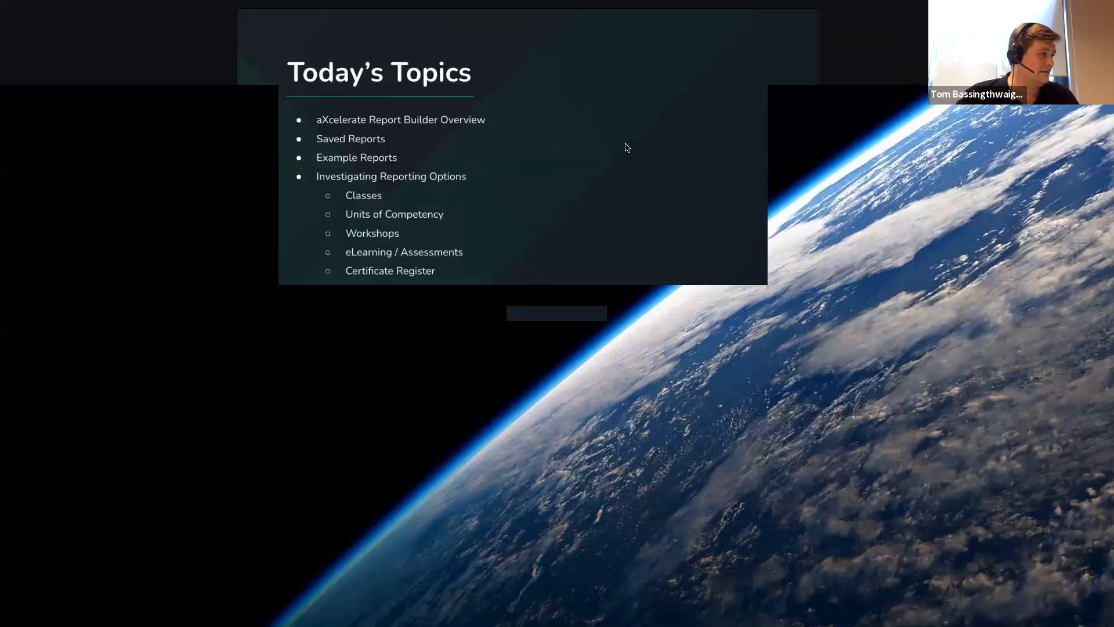